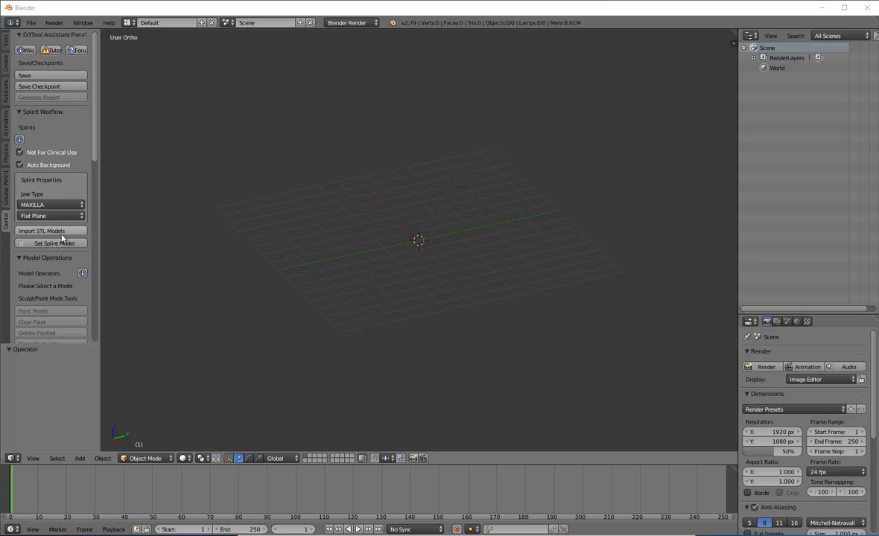
# Start an STL model import and browse to the Desktop folder
pyautogui.click(61, 233)
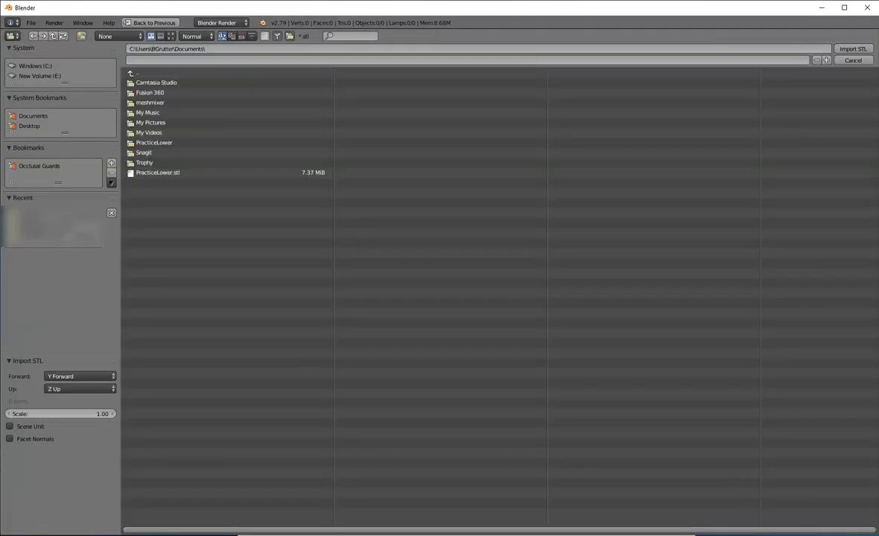
pyautogui.click(28, 124)
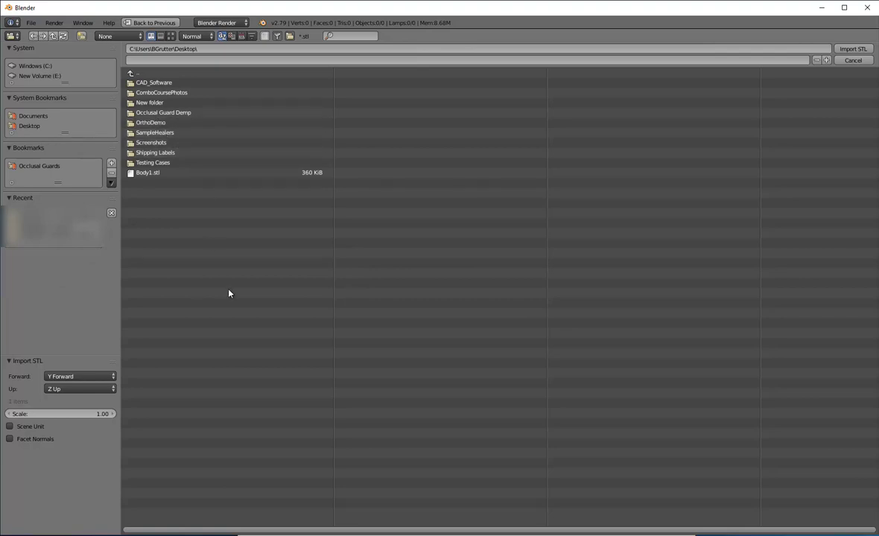
pyautogui.hotkey('alt', 'Tab')
pyautogui.hotkey('alt', 'Tab')
pyautogui.hotkey('alt', 'Tab')
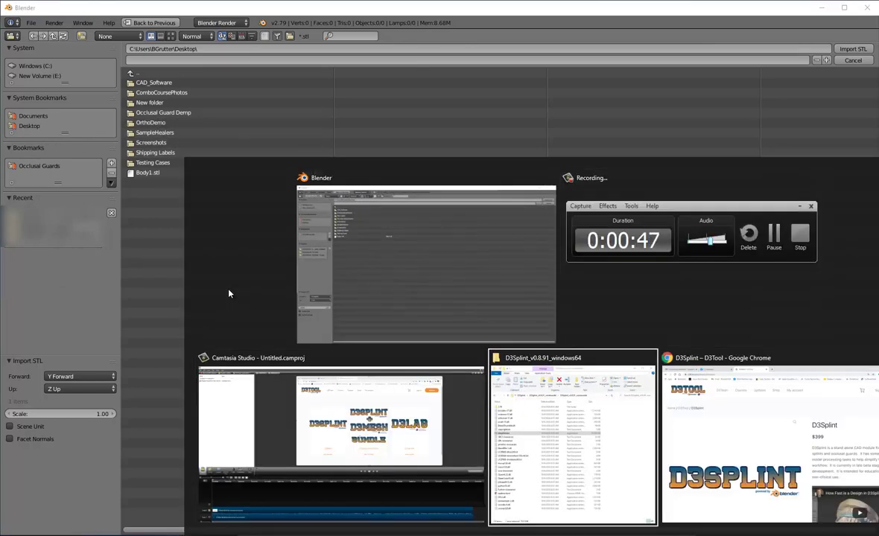
pyautogui.hotkey('alt', 'shift', 'Tab')
pyautogui.hotkey('alt', 'shift', 'Tab')
pyautogui.hotkey('alt', 'shift', 'Tab')
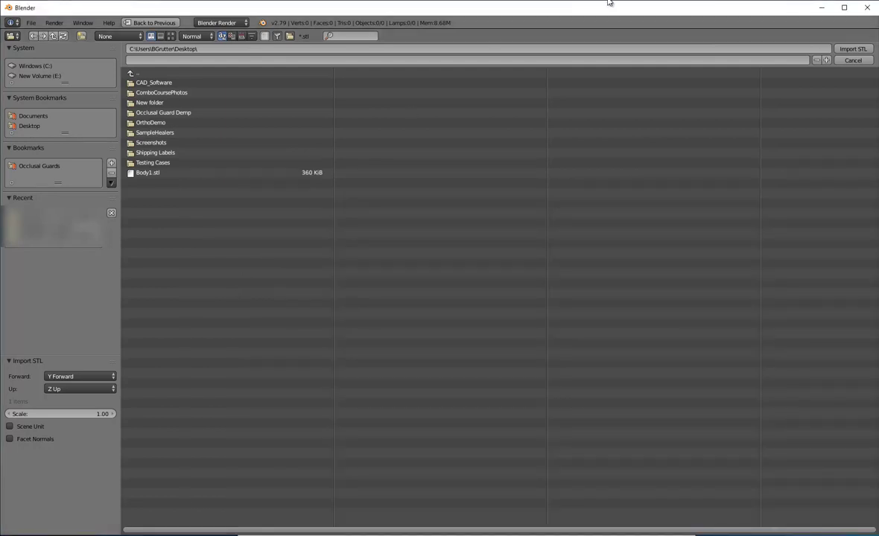
# Open the desktop's Occlusal Guard Demp folder in File Explorer and drop its two STL files onto Blender's import browser
pyautogui.click(822, 7)
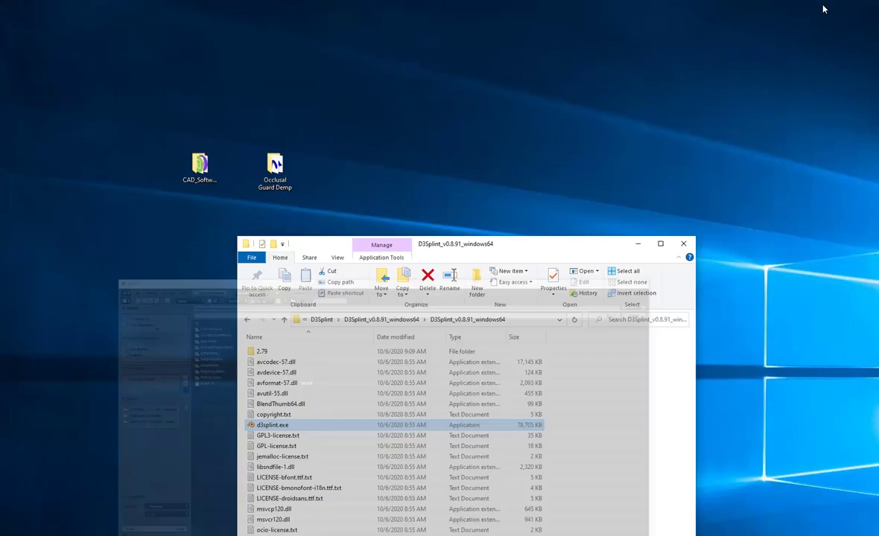
pyautogui.doubleClick(275, 165)
pyautogui.hotkey('alt', 'Tab')
pyautogui.hotkey('alt', 'Tab')
pyautogui.press('Tab')
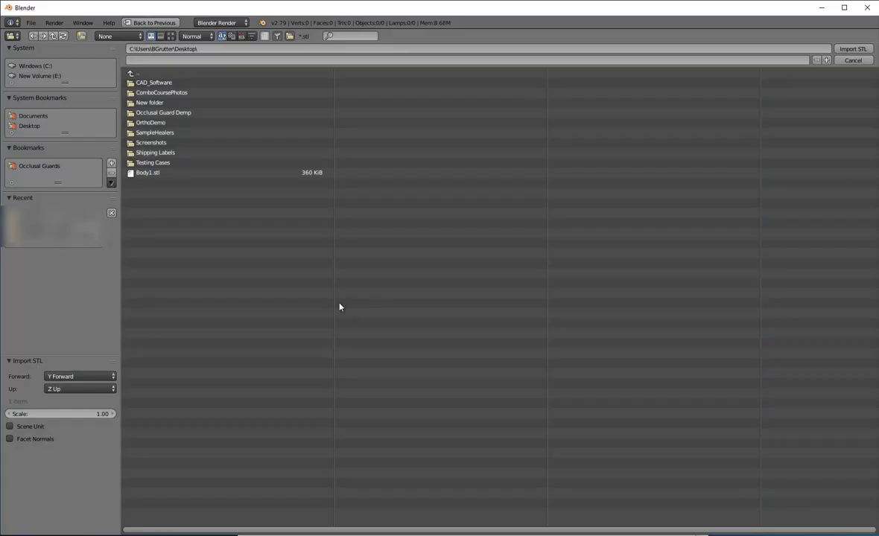
pyautogui.hotkey('alt', 'Tab')
pyautogui.press('Tab')
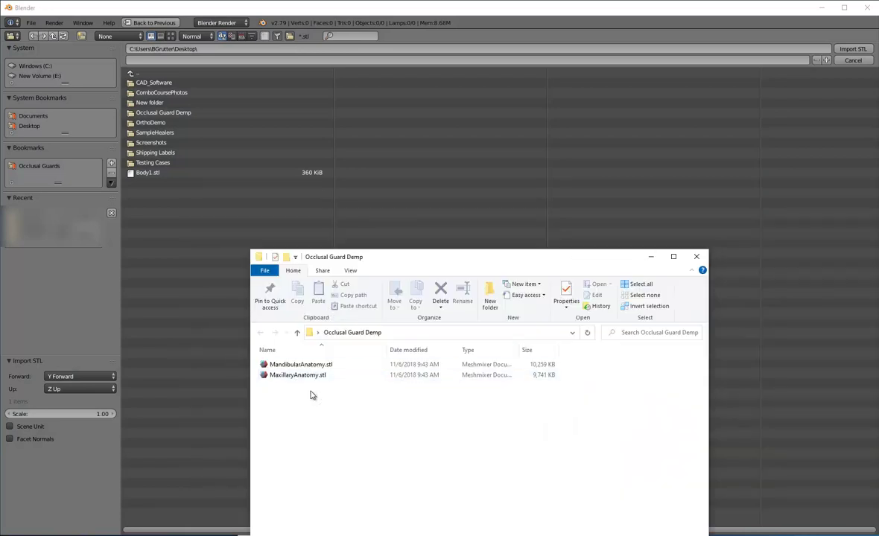
pyautogui.moveTo(312, 395); pyautogui.dragTo(240, 202)
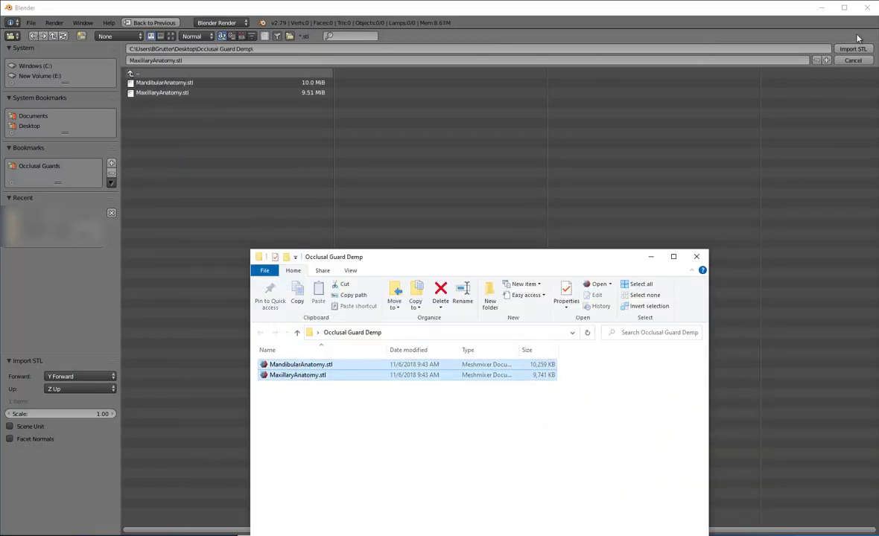
# Select MandibularAnatomy.stl and MaxillaryAnatomy.stl together in the import browser
pyautogui.click(219, 85)
pyautogui.click(216, 83)
pyautogui.click(180, 93)
pyautogui.keyDown('shift'); pyautogui.click(192, 83); pyautogui.keyUp('shift')
pyautogui.keyDown('ctrl'); pyautogui.click(192, 83); pyautogui.keyUp('ctrl')
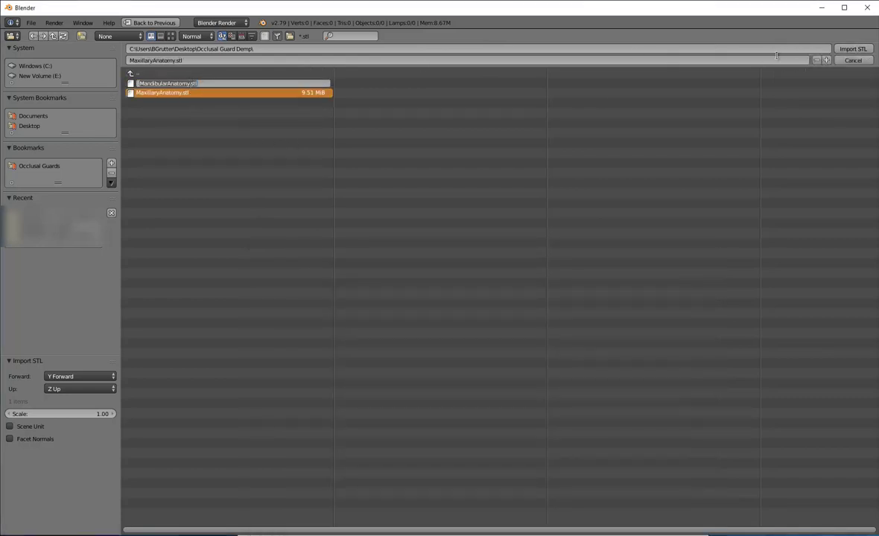
pyautogui.click(232, 93)
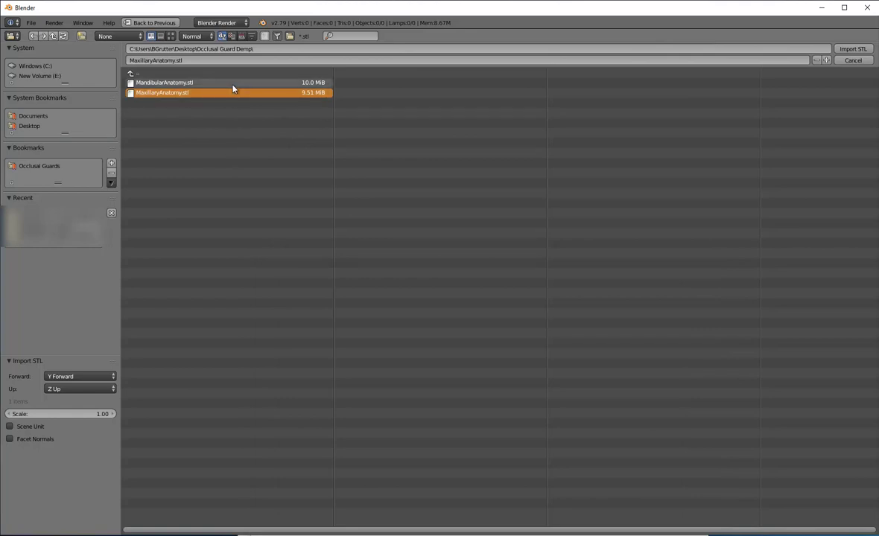
pyautogui.keyDown('shift'); pyautogui.click(236, 83); pyautogui.keyUp('shift')
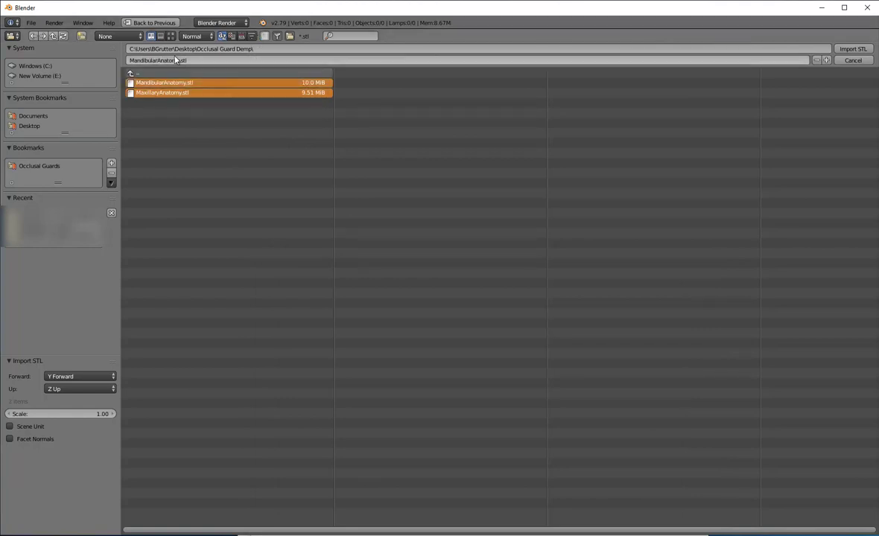
# Import both MandibularAnatomy.stl and MaxillaryAnatomy.stl from the Desktop's Occlusal Guard Demp folder
pyautogui.click(30, 126)
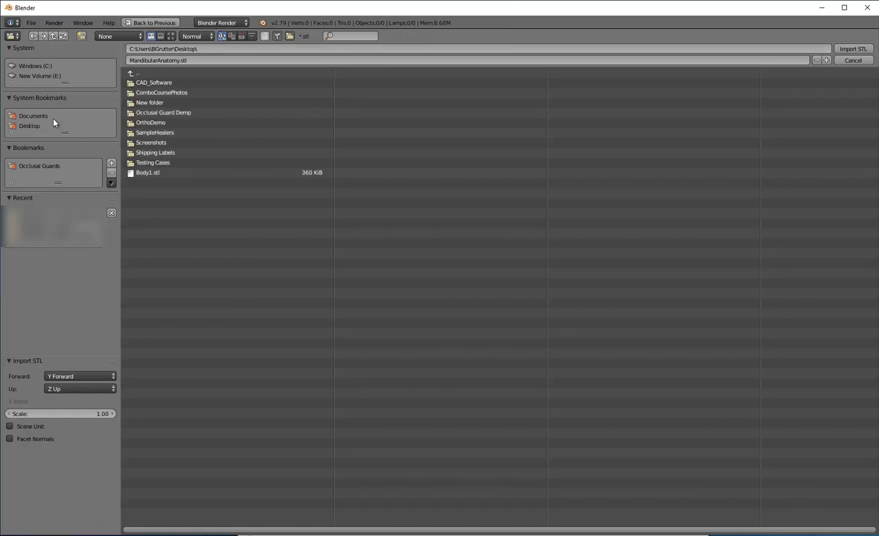
pyautogui.click(146, 113)
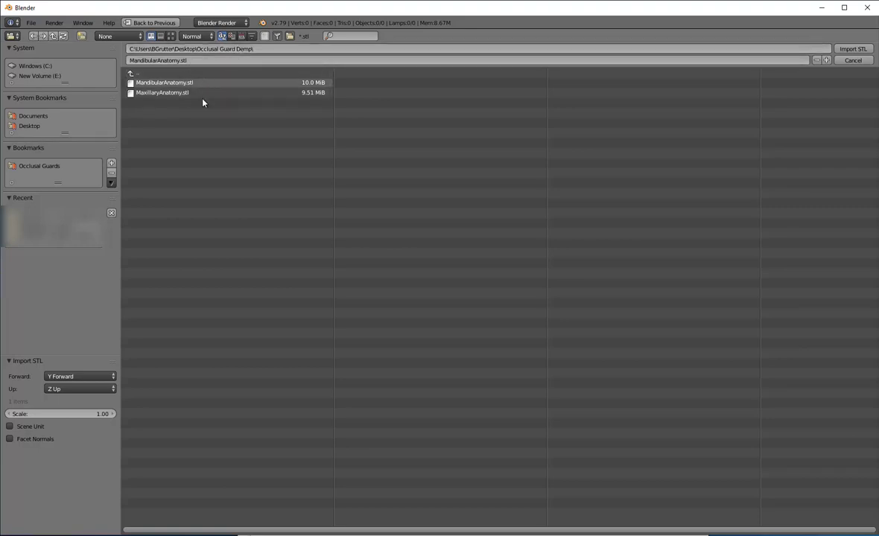
pyautogui.click(179, 84)
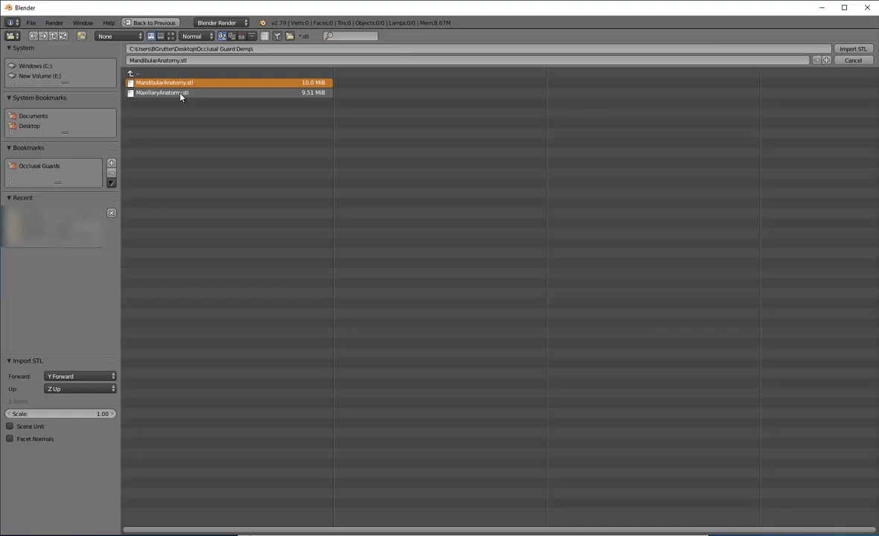
pyautogui.keyDown('shift'); pyautogui.click(180, 93); pyautogui.keyUp('shift')
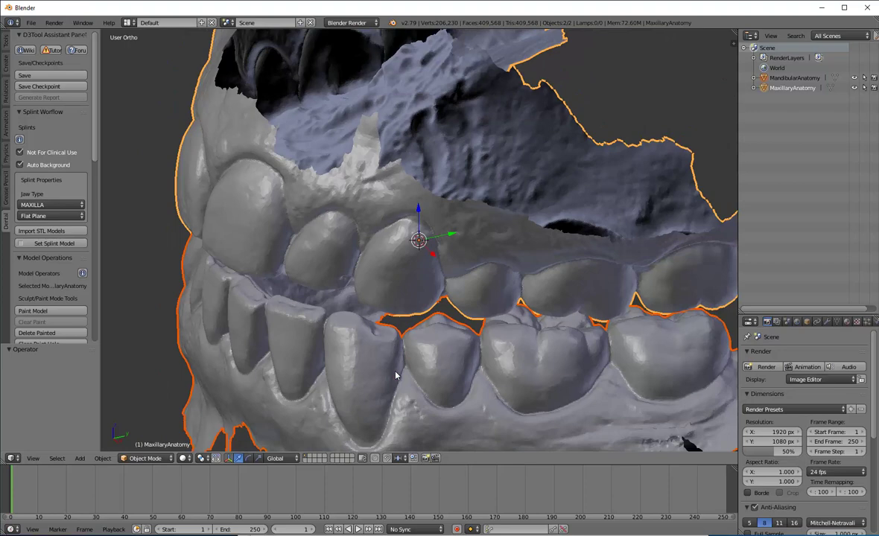
# Set the upper MaxillaryAnatomy mesh as the splint model
pyautogui.scroll(-3, 395, 376)
pyautogui.moveTo(465, 380); pyautogui.dragTo(2, 243, button='middle')
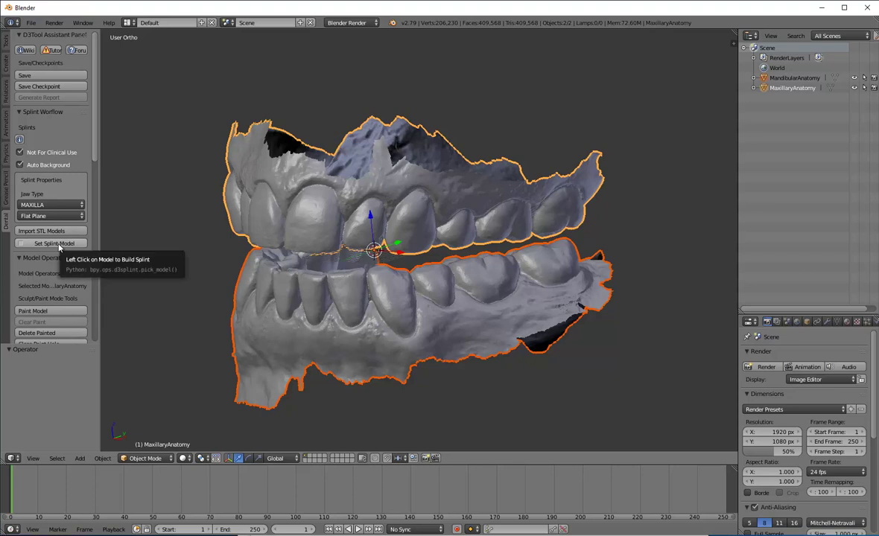
pyautogui.click(60, 246)
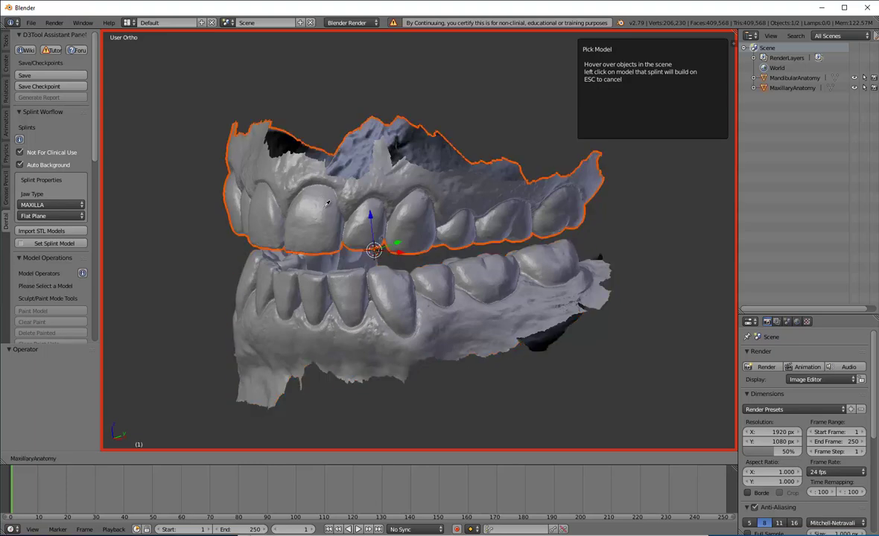
pyautogui.click(301, 186)
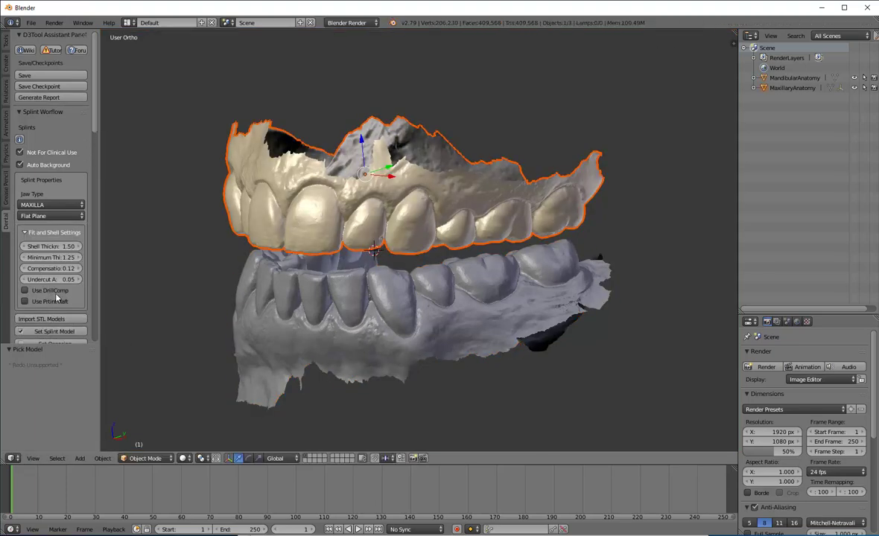
# Set the lower MandibularAnatomy mesh as the opposing model and enable the print raft option
pyautogui.scroll(-2, 56, 298)
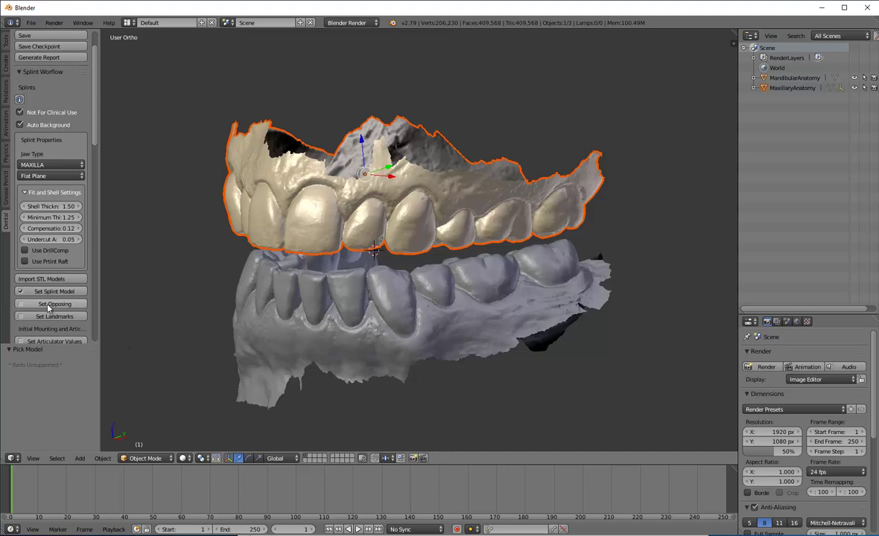
pyautogui.click(49, 305)
pyautogui.click(385, 274)
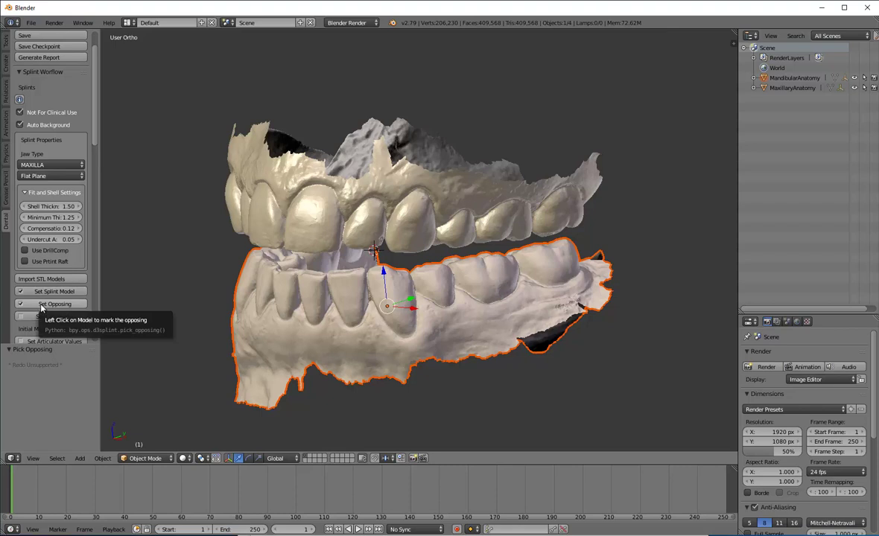
pyautogui.click(24, 262)
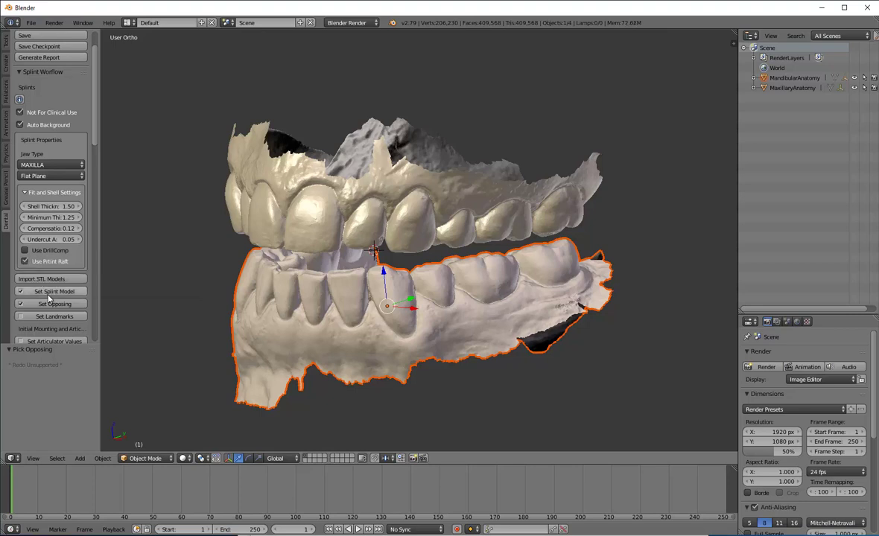
# Set the maxillary landmarks on the right molar, left molar, incisal edge and midline, and finish the landmark placement
pyautogui.scroll(-2, 48, 295)
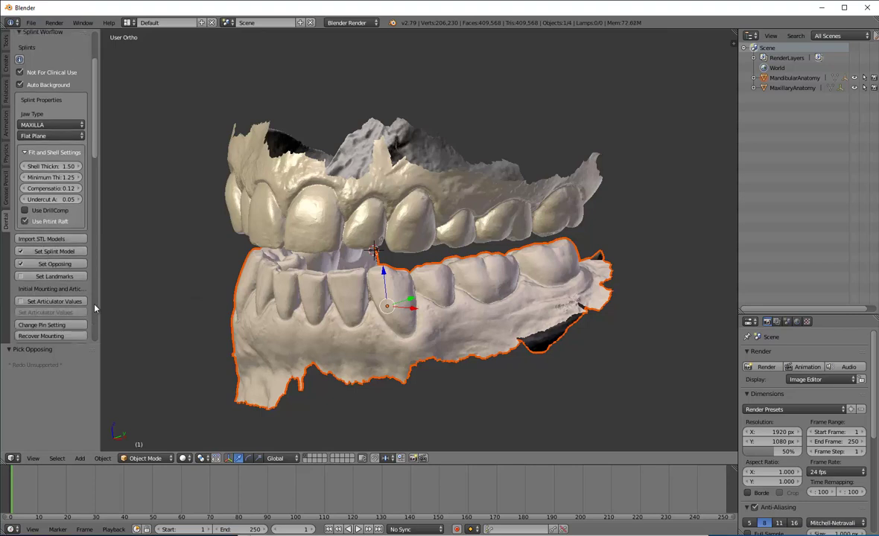
pyautogui.click(56, 276)
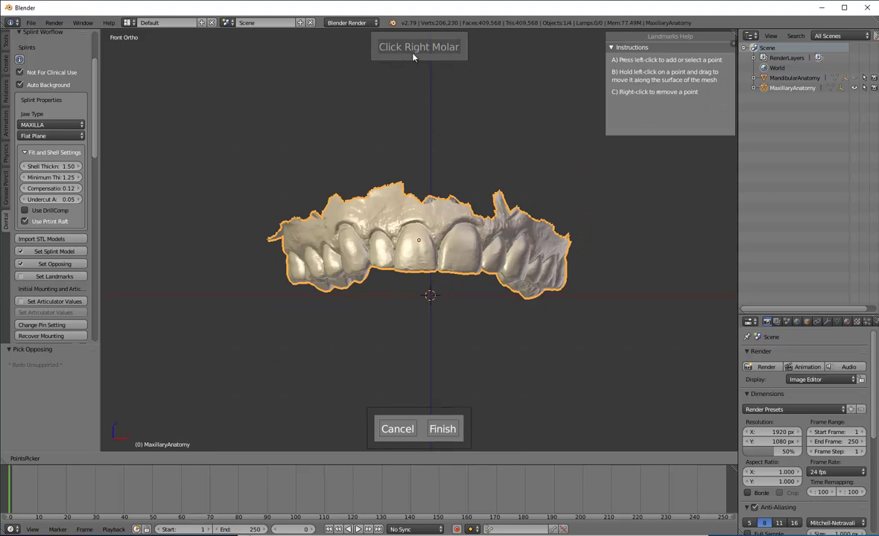
pyautogui.moveTo(431, 313); pyautogui.dragTo(418, 88, button='middle')
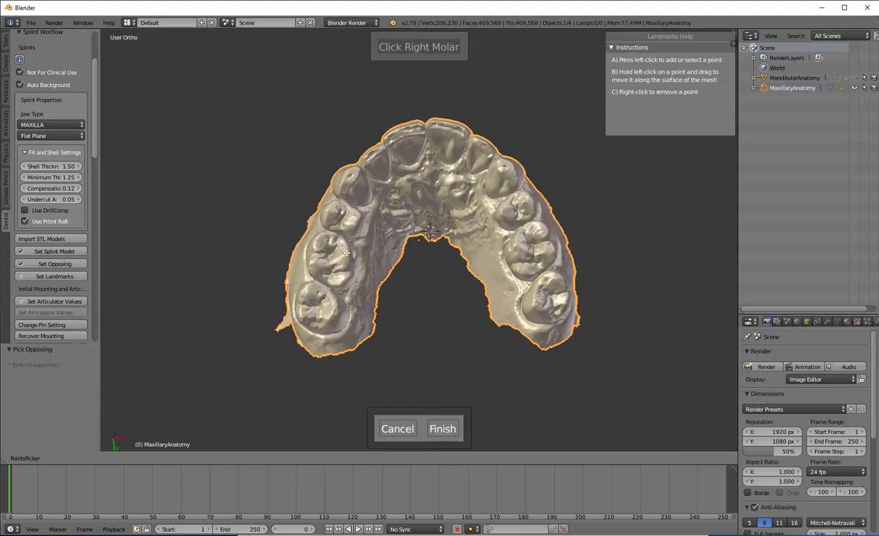
pyautogui.click(345, 255)
pyautogui.click(517, 246)
pyautogui.click(421, 127)
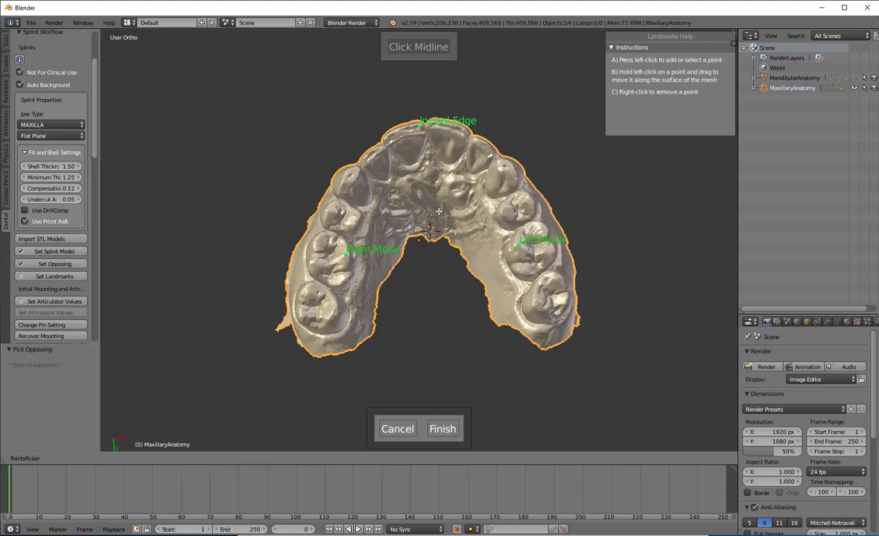
pyautogui.click(428, 148)
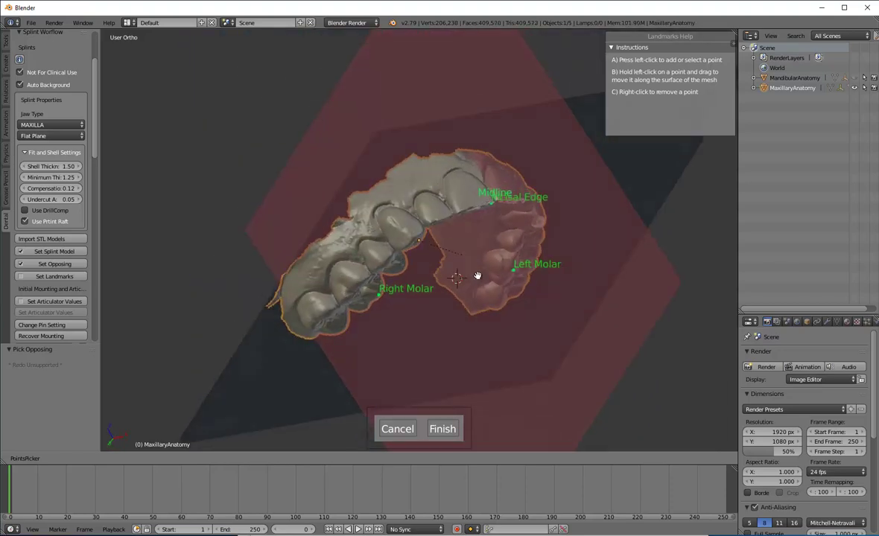
pyautogui.moveTo(297, 387); pyautogui.dragTo(376, 389, button='middle')
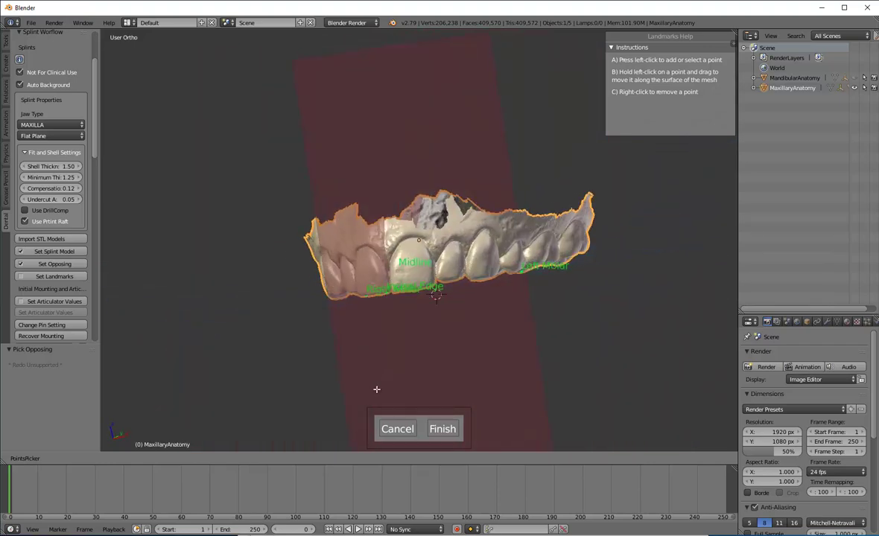
pyautogui.click(452, 429)
# Hide the Articulator object around the mounted jaw models
pyautogui.scroll(-5, 406, 231)
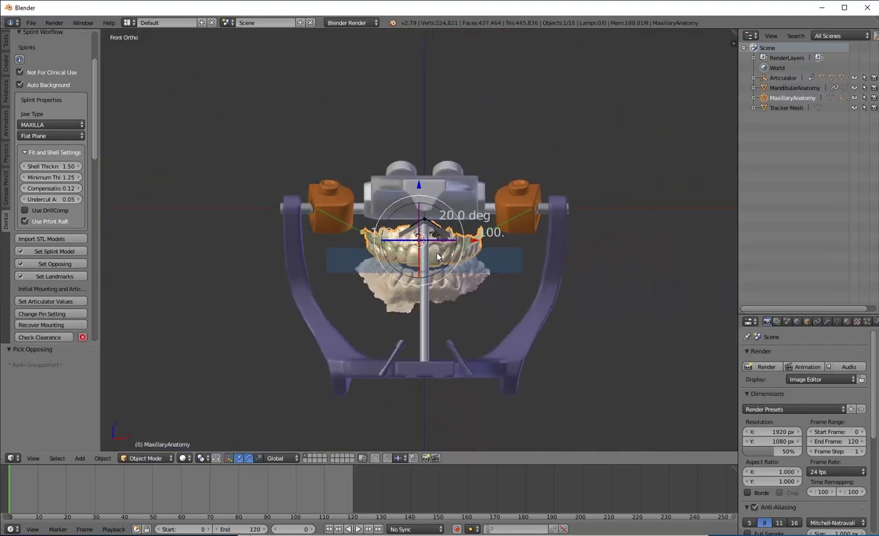
pyautogui.moveTo(318, 277)
pyautogui.mouseDown(button='middle')
pyautogui.moveTo(450, 273)
pyautogui.moveTo(288, 261)
pyautogui.moveTo(300, 281)
pyautogui.moveTo(322, 281)
pyautogui.mouseUp(button='middle')
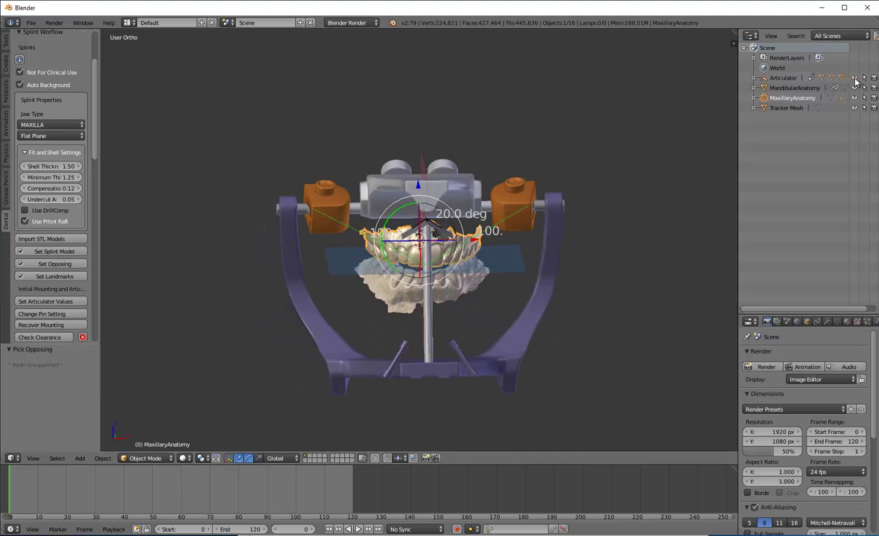
pyautogui.click(855, 78)
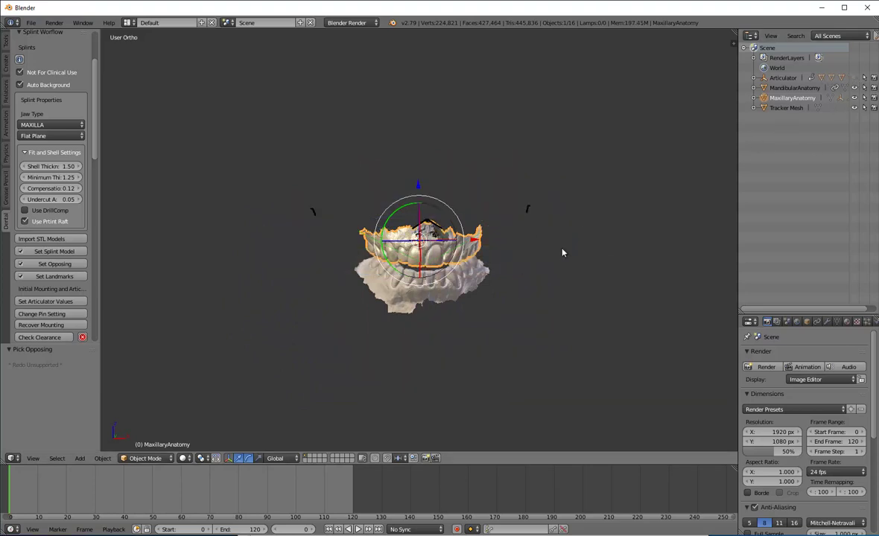
# Examine the spacing between the mounted upper and lower arches from both sides and the front
pyautogui.scroll(-3, 45, 294)
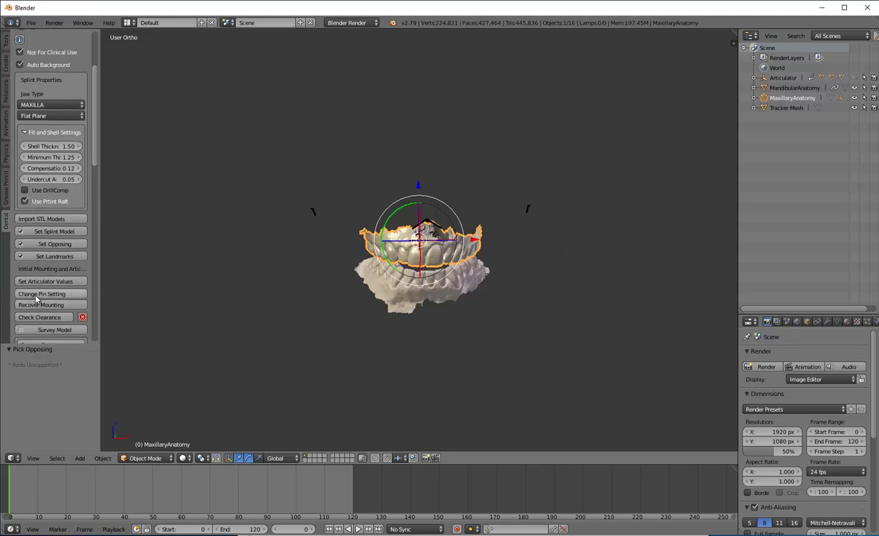
pyautogui.moveTo(342, 271); pyautogui.dragTo(451, 293, button='middle')
pyautogui.scroll(5, 456, 321)
pyautogui.moveTo(479, 258); pyautogui.dragTo(295, 296, button='middle')
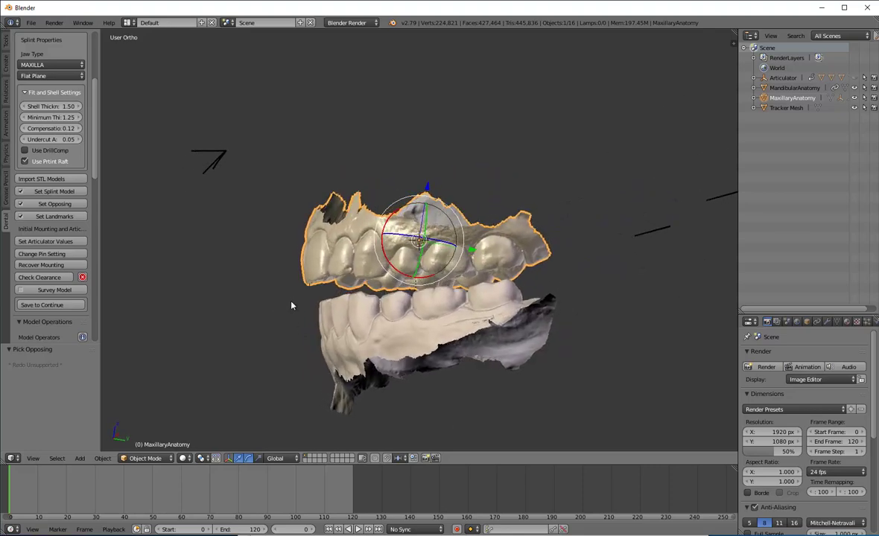
pyautogui.moveTo(290, 309); pyautogui.dragTo(257, 292, button='middle')
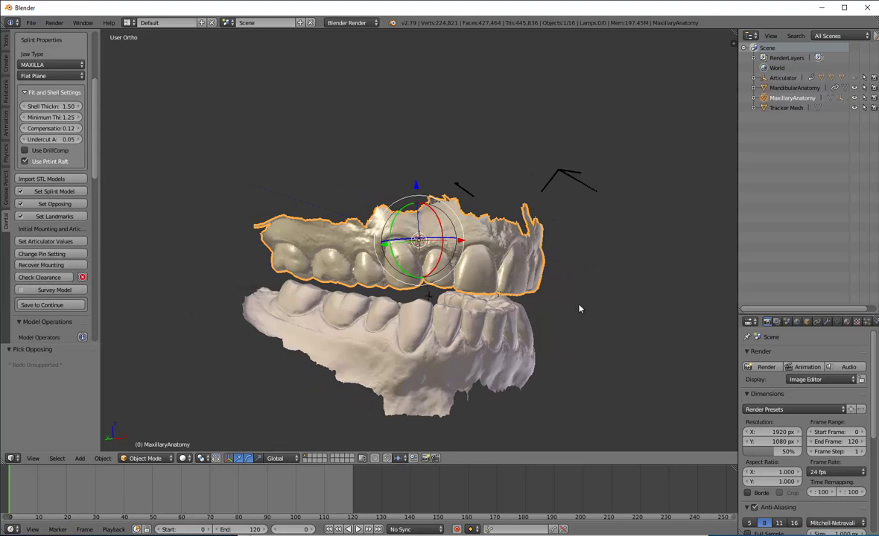
pyautogui.moveTo(537, 285); pyautogui.dragTo(622, 295, button='middle')
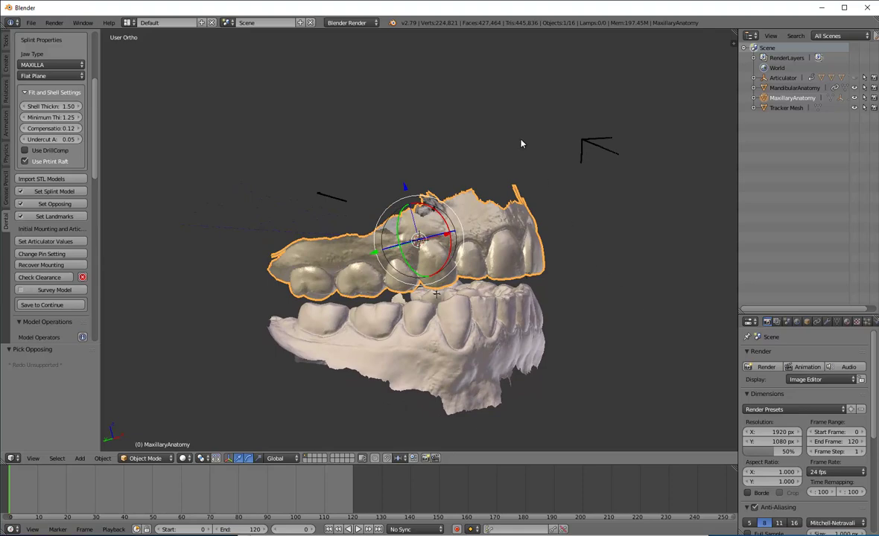
pyautogui.moveTo(525, 145); pyautogui.dragTo(584, 161, button='middle')
pyautogui.moveTo(373, 143); pyautogui.dragTo(599, 296, button='middle')
pyautogui.moveTo(604, 202); pyautogui.dragTo(539, 343, button='middle')
pyautogui.moveTo(220, 276); pyautogui.dragTo(489, 291, button='middle')
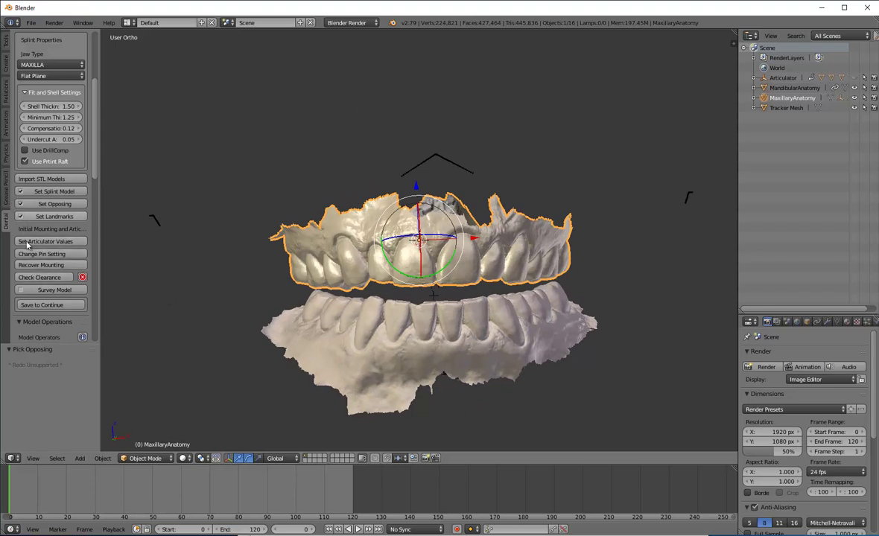
# Start surveying the maxillary model and capture a view onto the biting surfaces as the splint's path of insertion
pyautogui.click(33, 291)
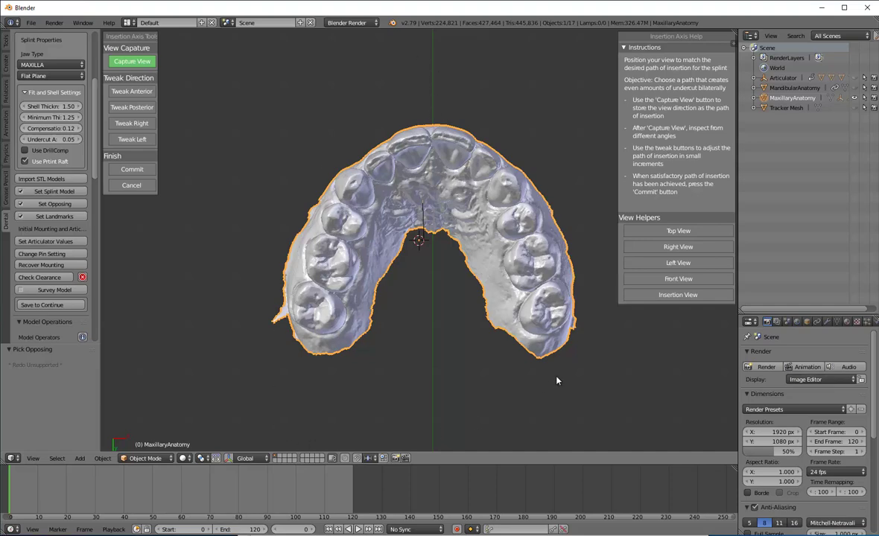
pyautogui.moveTo(440, 215); pyautogui.dragTo(425, 183, button='middle')
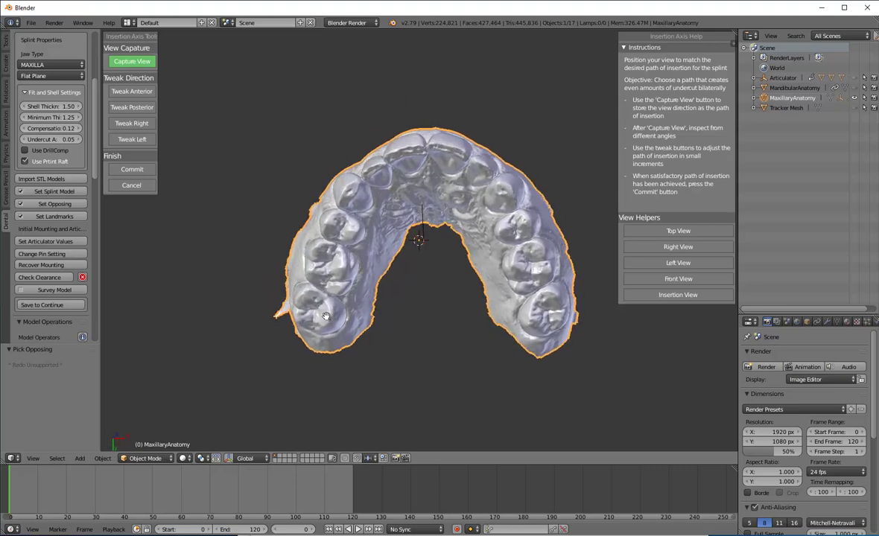
pyautogui.moveTo(305, 289); pyautogui.dragTo(350, 283, button='middle')
pyautogui.moveTo(477, 173); pyautogui.dragTo(503, 191, button='middle')
pyautogui.click(129, 65)
# Check the insertion axis from several angles and try capturing a tilted front view as the path of insertion
pyautogui.moveTo(360, 137); pyautogui.dragTo(438, 302, button='middle')
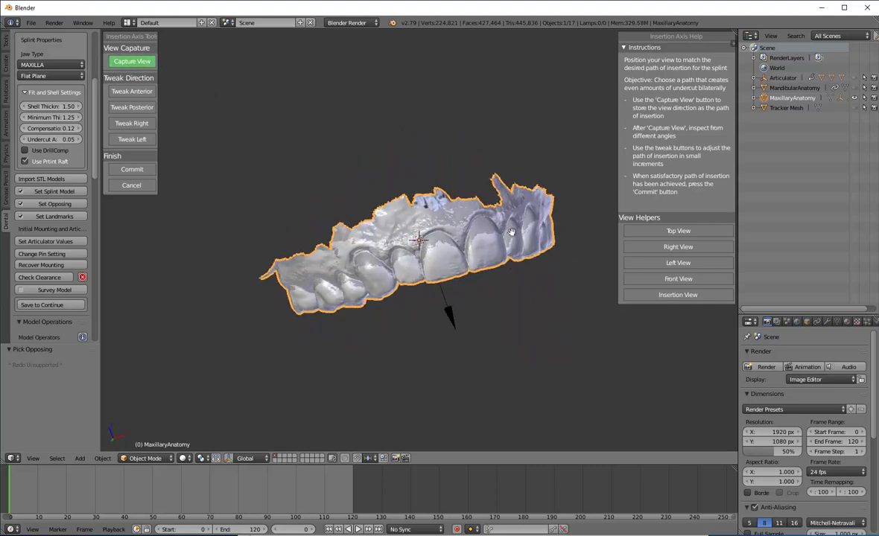
pyautogui.moveTo(472, 214); pyautogui.dragTo(358, 263, button='middle')
pyautogui.moveTo(466, 231); pyautogui.dragTo(456, 242, button='middle')
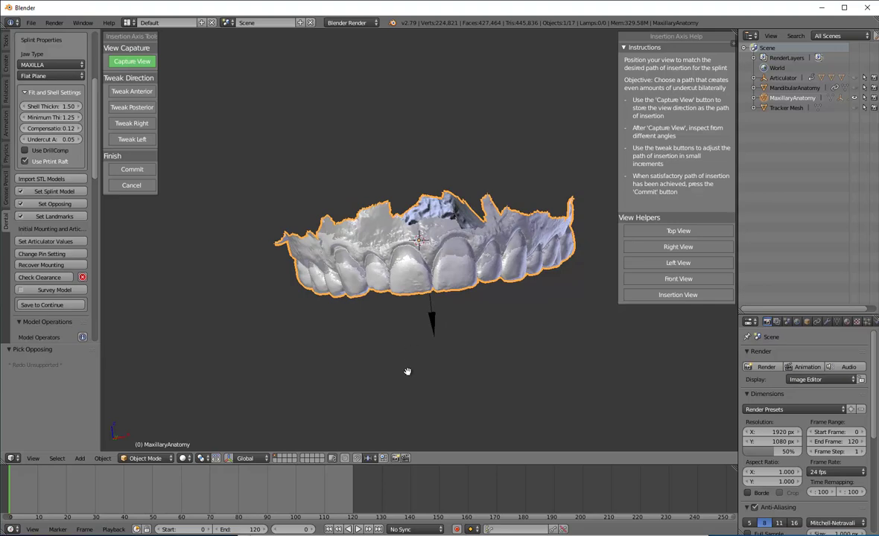
pyautogui.moveTo(376, 342); pyautogui.dragTo(546, 276, button='middle')
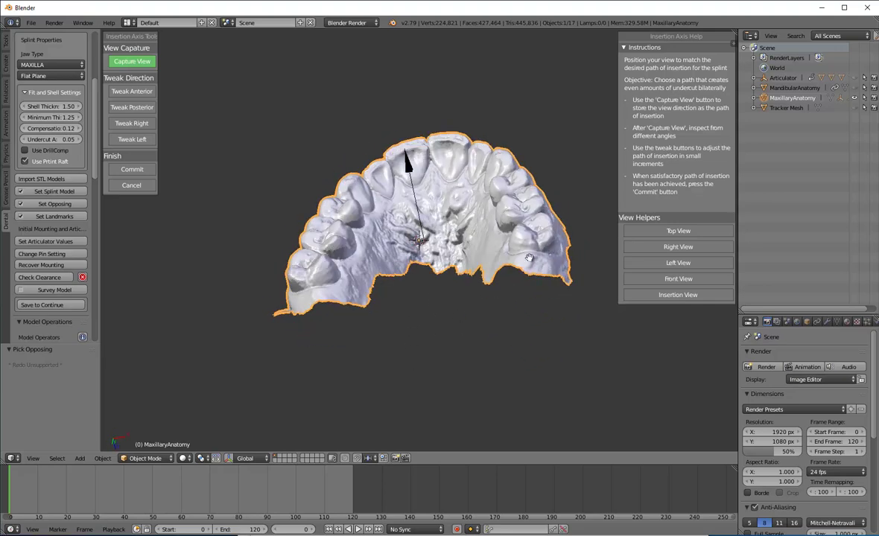
pyautogui.moveTo(416, 84); pyautogui.dragTo(562, 179, button='middle')
pyautogui.moveTo(482, 198); pyautogui.dragTo(444, 228, button='middle')
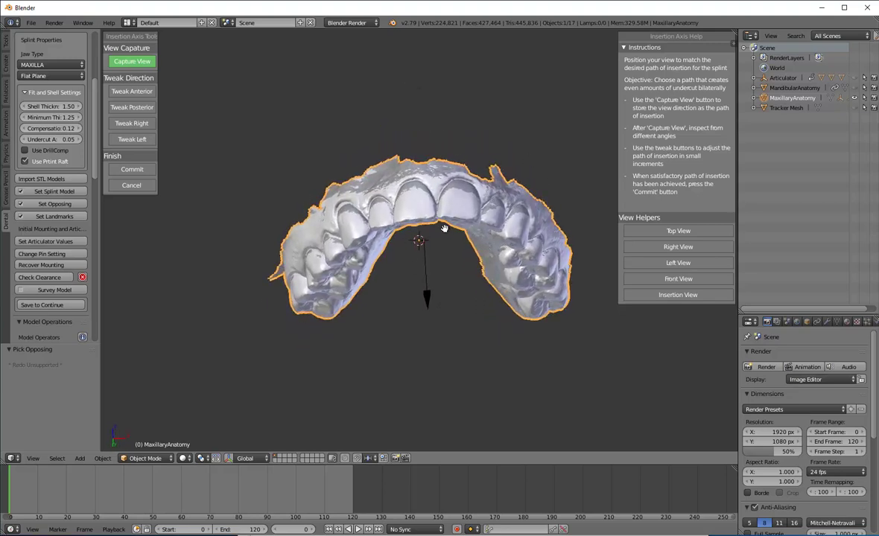
pyautogui.click(131, 61)
pyautogui.moveTo(431, 170); pyautogui.dragTo(400, 186, button='middle')
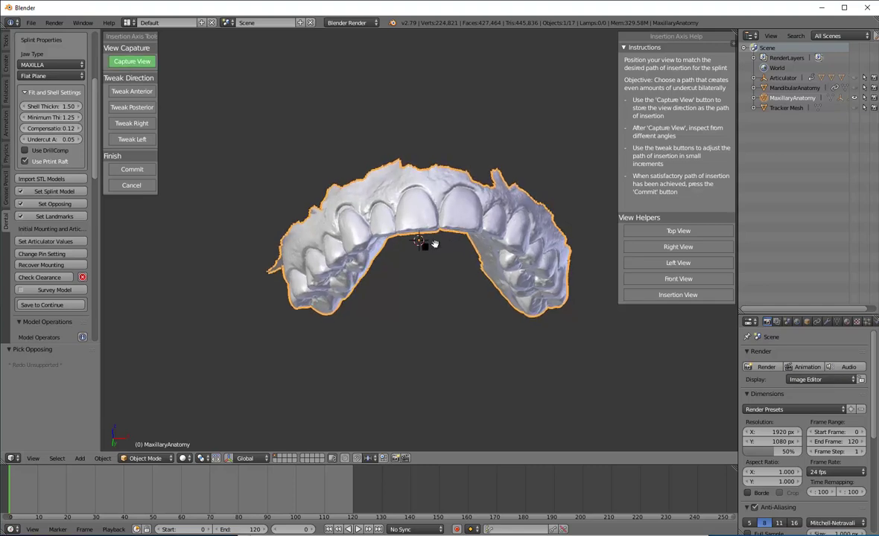
pyautogui.moveTo(402, 225); pyautogui.dragTo(408, 423, button='middle')
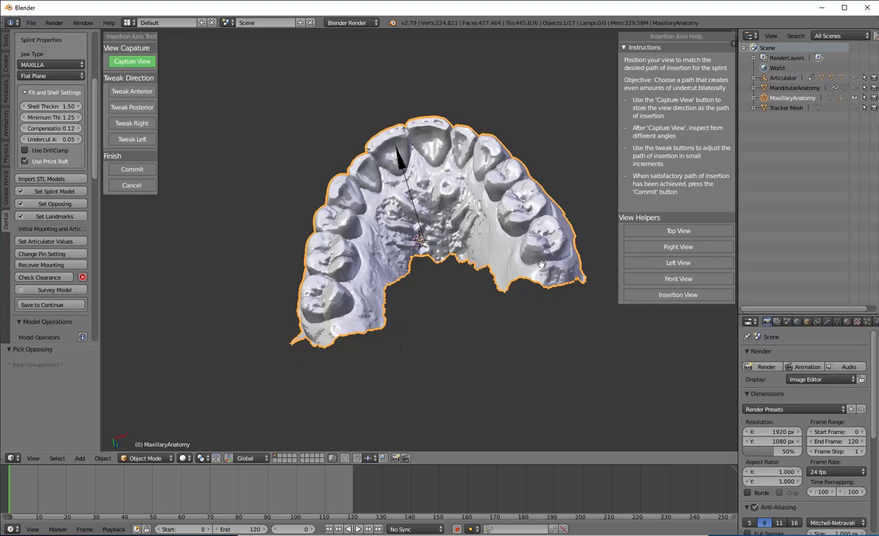
pyautogui.moveTo(393, 117); pyautogui.dragTo(387, 248, button='middle')
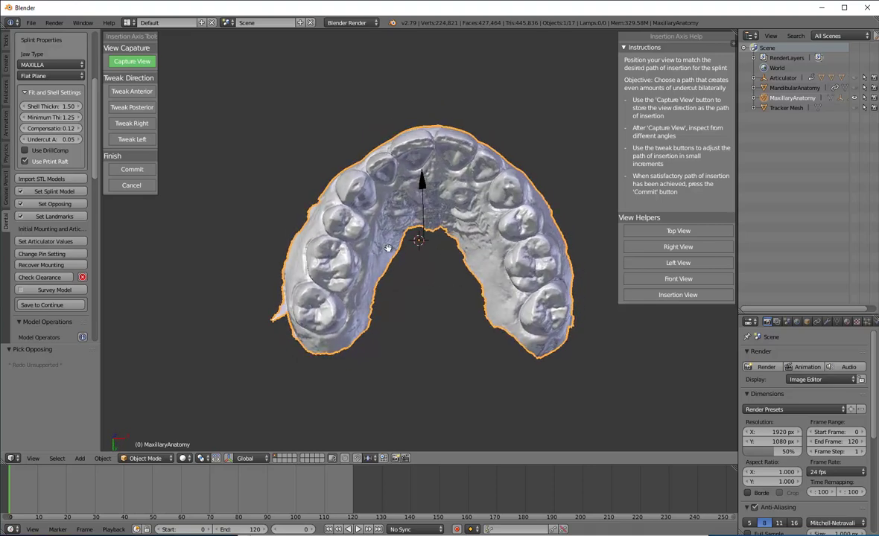
# Capture the occlusal view as the path of insertion, tweak it posteriorly and anteriorly, and commit the insertion axis
pyautogui.click(128, 61)
pyautogui.moveTo(435, 90); pyautogui.dragTo(396, 263, button='middle')
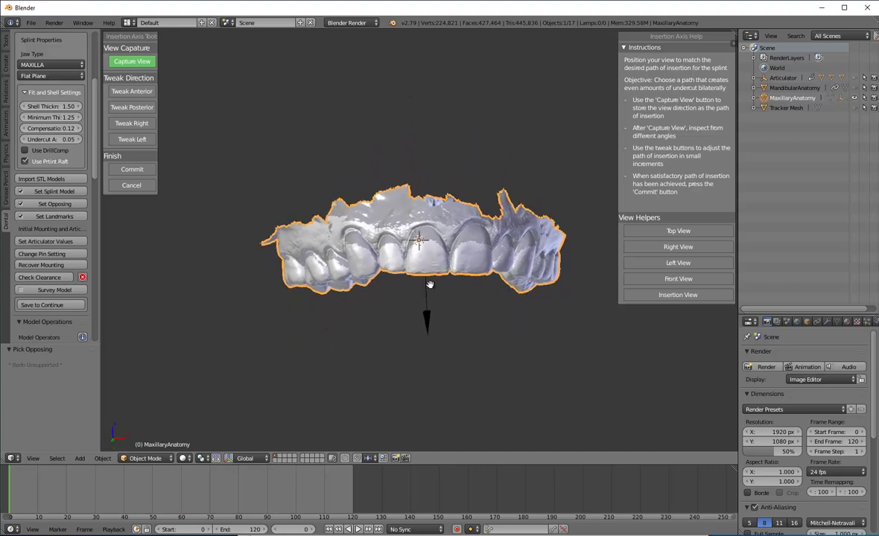
pyautogui.click(128, 110)
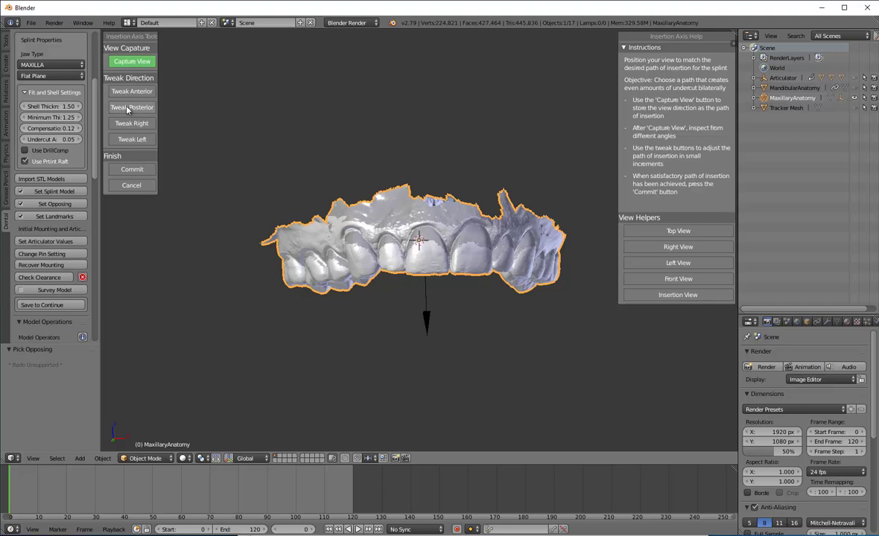
pyautogui.click(127, 109)
pyautogui.click(127, 93)
pyautogui.moveTo(408, 360)
pyautogui.mouseDown(button='middle')
pyautogui.moveTo(435, 205)
pyautogui.moveTo(430, 405)
pyautogui.moveTo(387, 313)
pyautogui.moveTo(414, 396)
pyautogui.moveTo(417, 350)
pyautogui.mouseUp(button='middle')
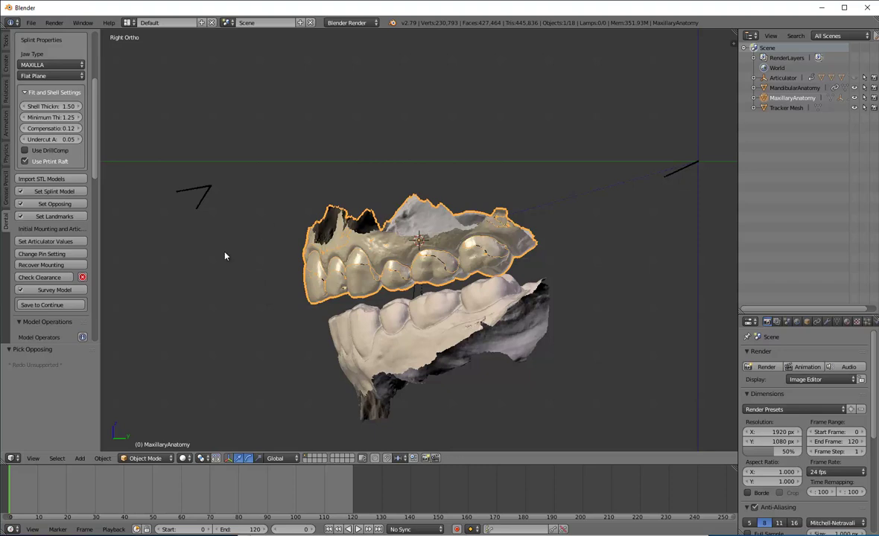
# Save the project as OGD-Upper-FlatPlane.blend in the Occlusal Guard Demp folder on the desktop
pyautogui.click(71, 307)
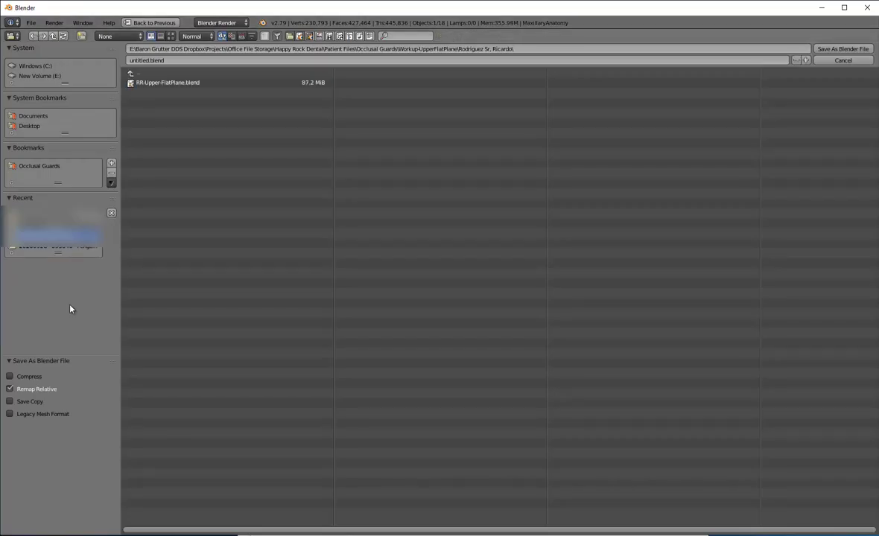
pyautogui.click(52, 218)
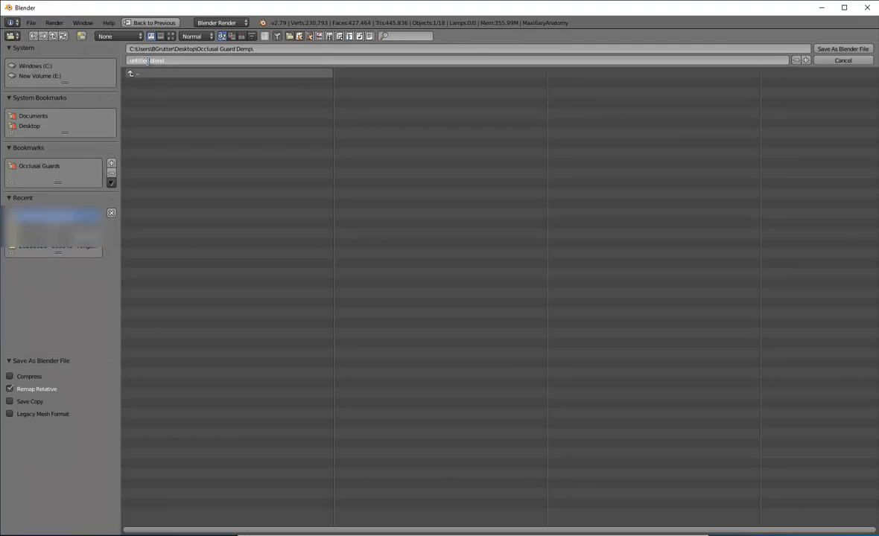
pyautogui.moveTo(146, 62); pyautogui.dragTo(122, 64)
pyautogui.write('OGD-Upper-FlatPla')
pyautogui.press('Return')
pyautogui.click(827, 49)
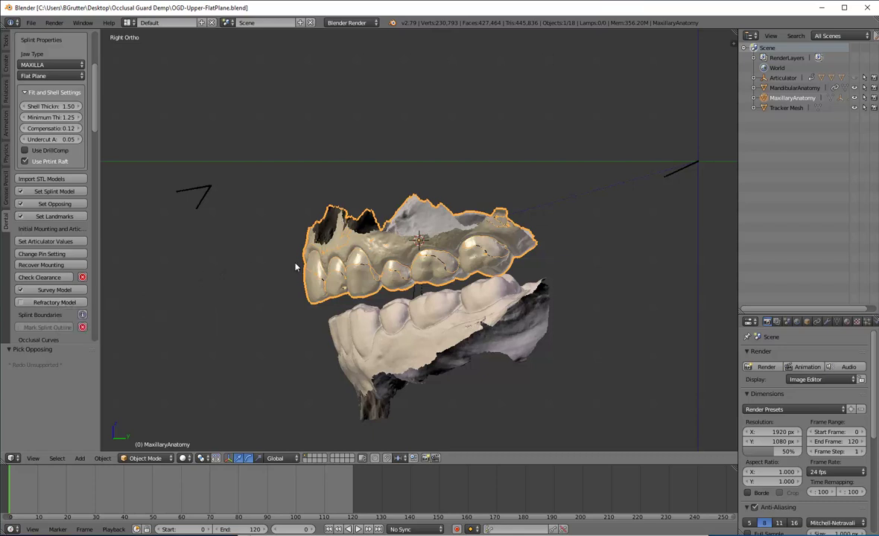
# Generate the refractory model with spacer and undercuts allowed, an offset of 0.06 and an undercut of 0.08
pyautogui.click(42, 302)
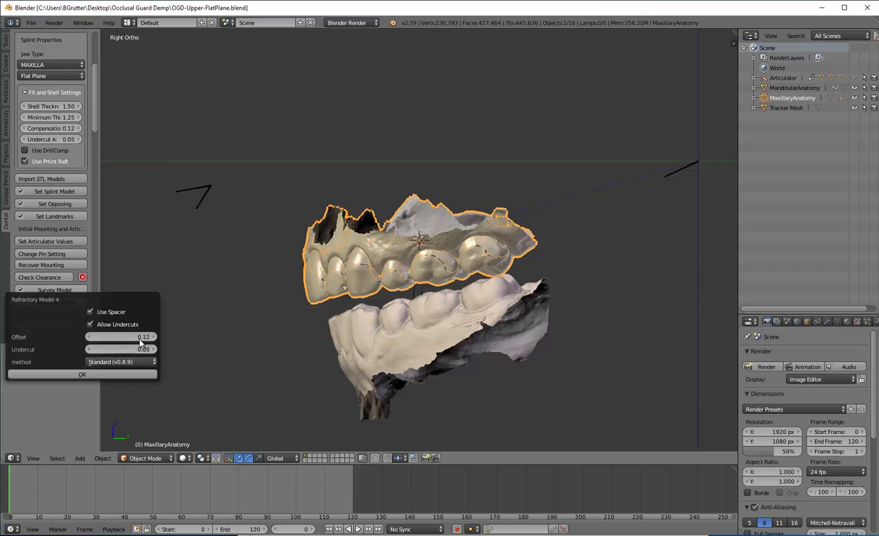
pyautogui.click(88, 338)
pyautogui.click(88, 337)
pyautogui.click(88, 337)
pyautogui.click(154, 350)
pyautogui.click(154, 350)
pyautogui.click(154, 350)
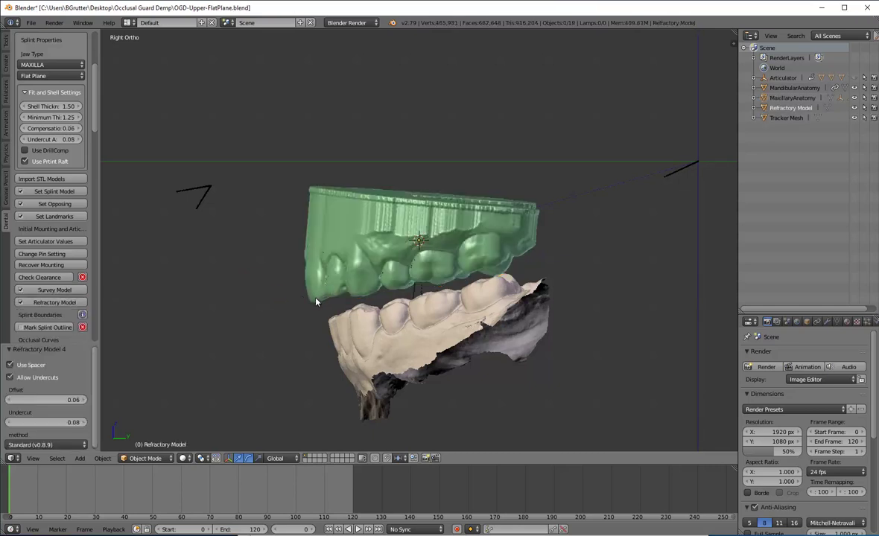
# Start marking the splint outline and place its first points on the facial surfaces of the two upper central incisors
pyautogui.moveTo(241, 239); pyautogui.dragTo(333, 169, button='middle')
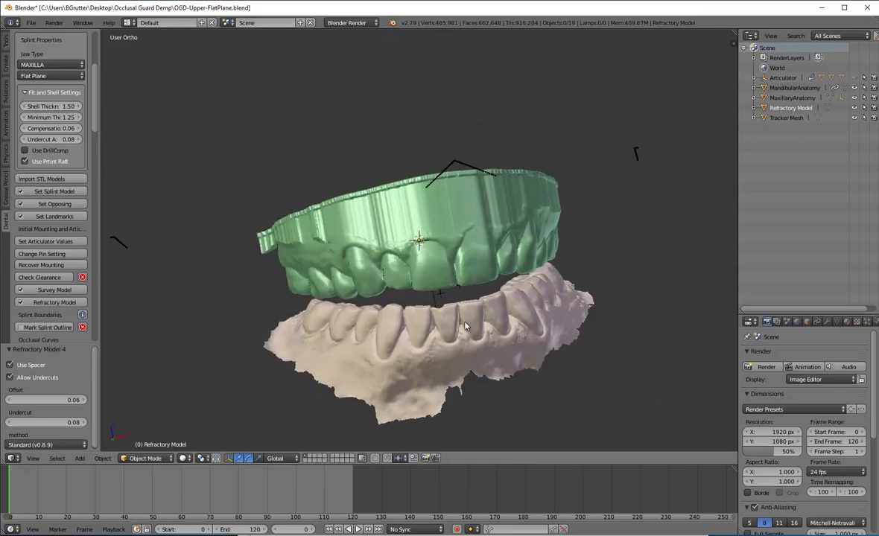
pyautogui.moveTo(463, 326); pyautogui.dragTo(241, 345, button='middle')
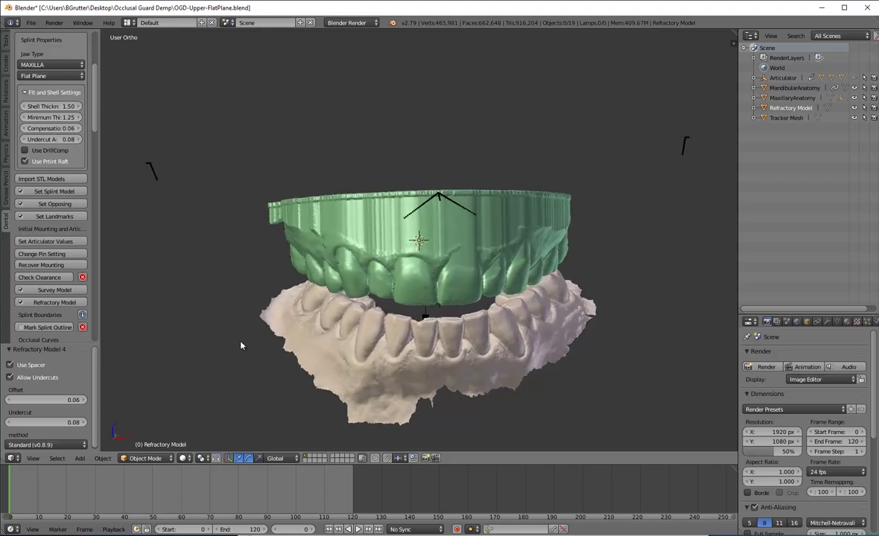
pyautogui.click(29, 327)
pyautogui.moveTo(376, 337); pyautogui.dragTo(471, 263, button='middle')
pyautogui.scroll(4, 435, 243)
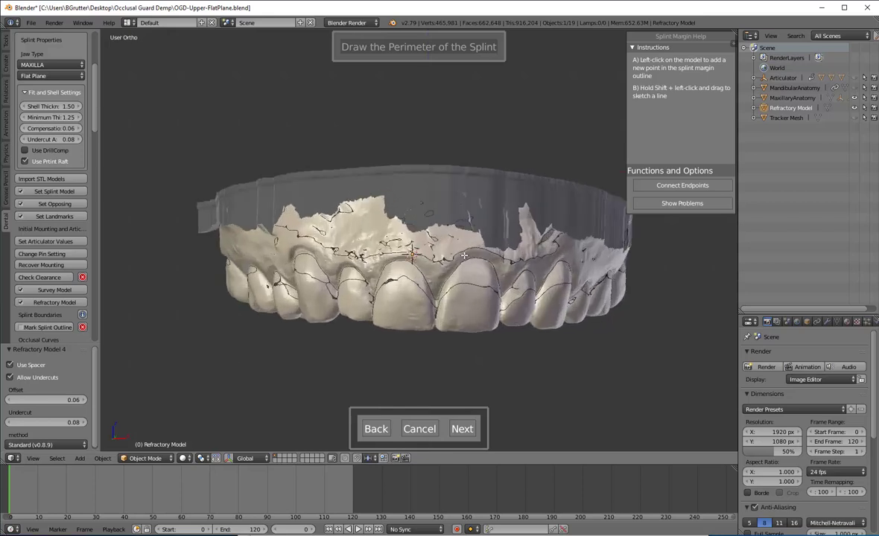
pyautogui.click(396, 274)
pyautogui.click(456, 276)
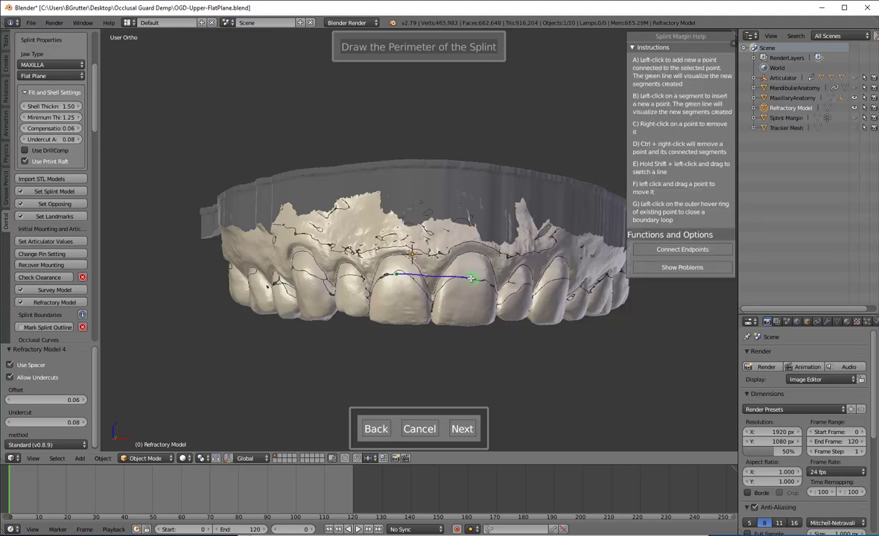
# Extend the splint outline across the left lateral incisor and canine and along the buccal gumline of the left posterior teeth
pyautogui.moveTo(456, 276)
pyautogui.mouseDown(button='middle')
pyautogui.moveTo(469, 270)
pyautogui.moveTo(450, 278)
pyautogui.mouseUp(button='middle')
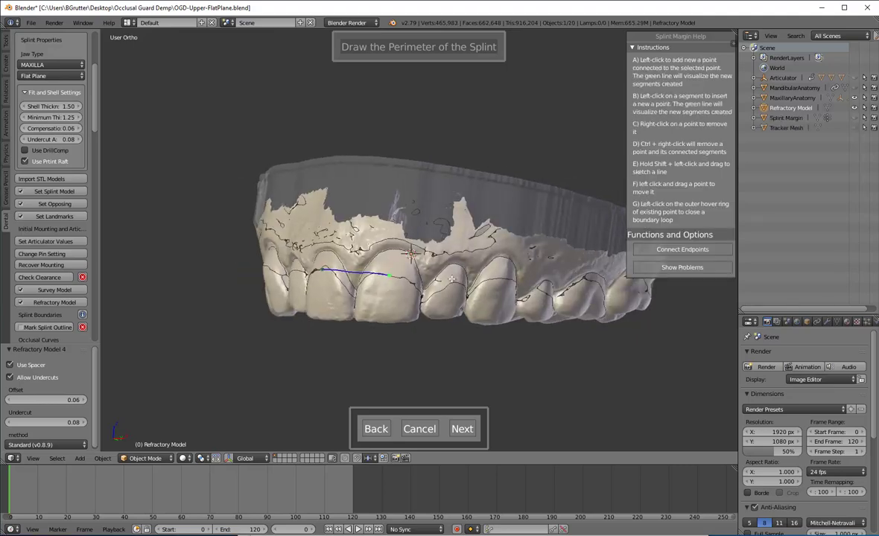
pyautogui.click(451, 278)
pyautogui.click(479, 272)
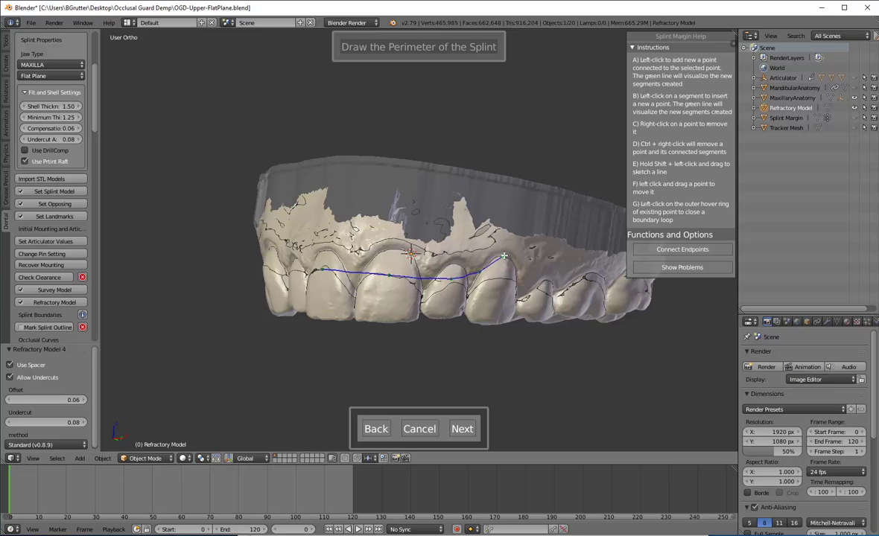
pyautogui.moveTo(465, 237); pyautogui.dragTo(467, 259, button='middle')
pyautogui.click(452, 264)
pyautogui.moveTo(522, 250); pyautogui.dragTo(562, 256, button='middle')
pyautogui.click(518, 263)
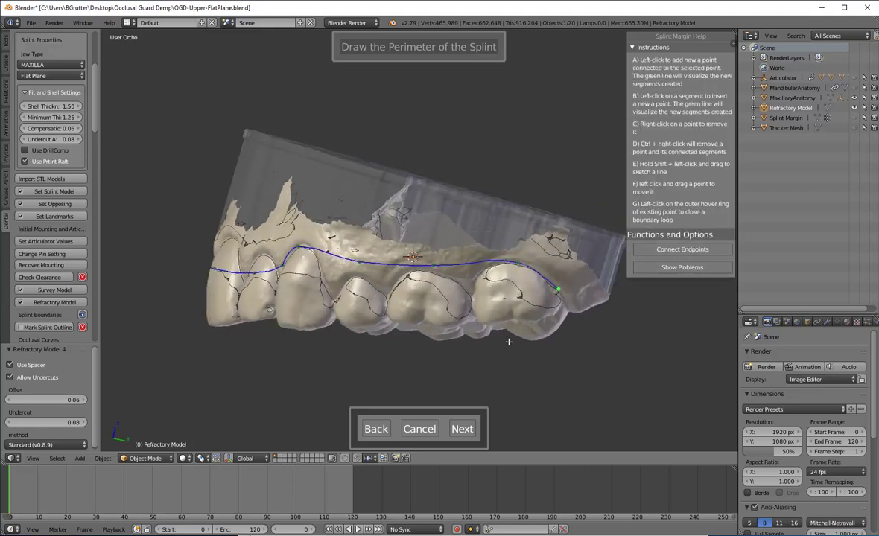
# Wrap the splint outline behind the last left molar and onto its palatal side
pyautogui.moveTo(468, 317); pyautogui.dragTo(453, 149, button='middle')
pyautogui.click(489, 162)
pyautogui.moveTo(494, 174); pyautogui.dragTo(285, 67, button='middle')
pyautogui.click(266, 41)
pyautogui.click(287, 71)
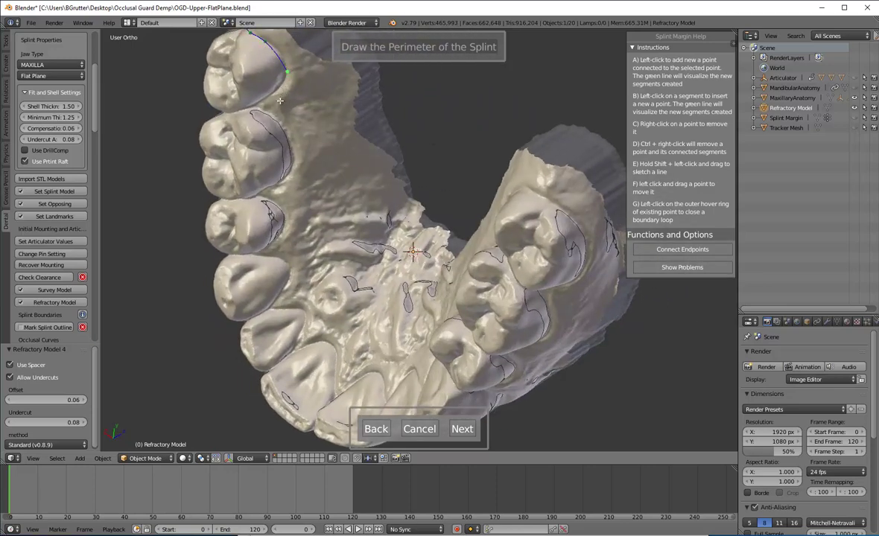
pyautogui.click(288, 96)
pyautogui.click(311, 320)
pyautogui.click(296, 266)
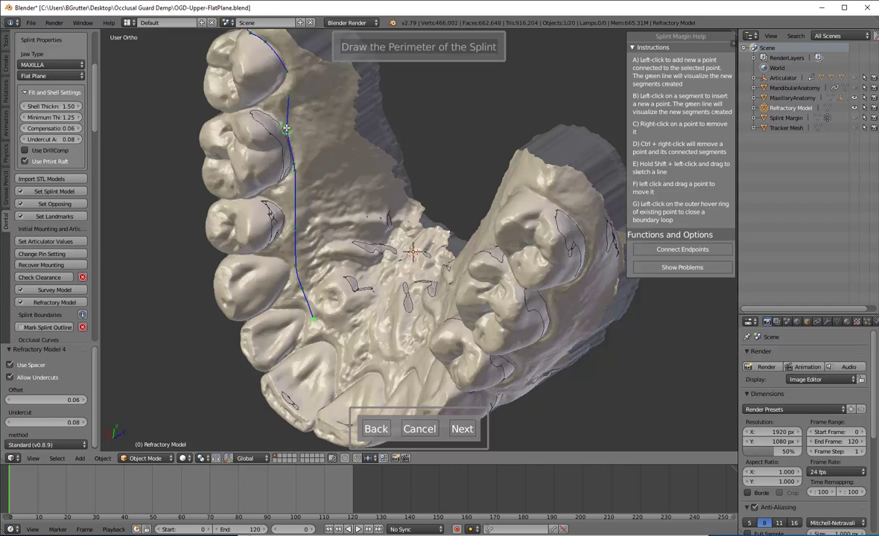
pyautogui.click(295, 158)
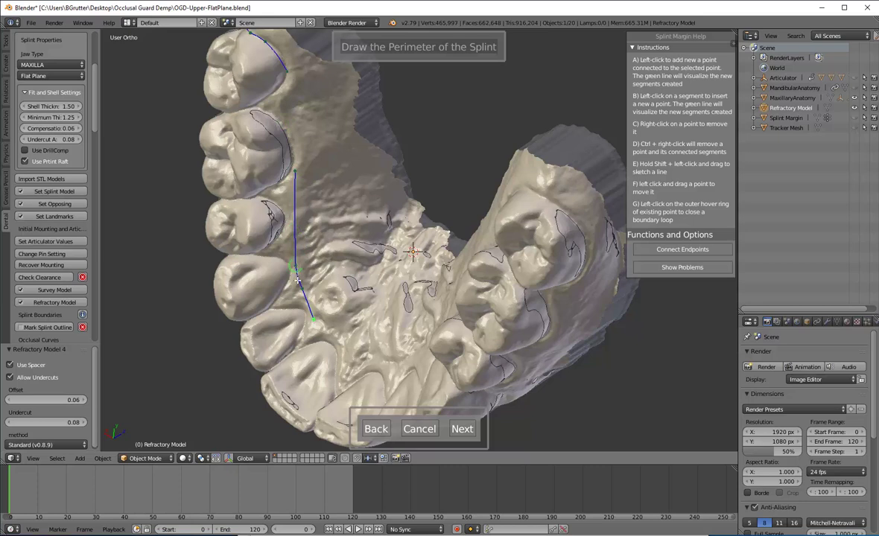
pyautogui.rightClick(297, 266)
pyautogui.rightClick(308, 313)
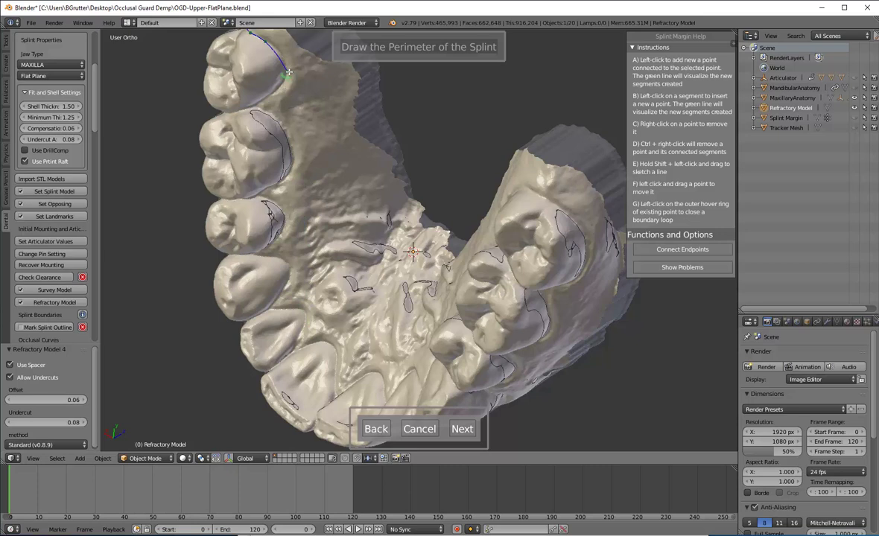
# Place outline points close along the palatal gumline from the left molars forward to the incisors
pyautogui.click(293, 152)
pyautogui.click(289, 212)
pyautogui.rightClick(289, 213)
pyautogui.click(284, 225)
pyautogui.click(292, 267)
pyautogui.click(308, 314)
pyautogui.click(331, 344)
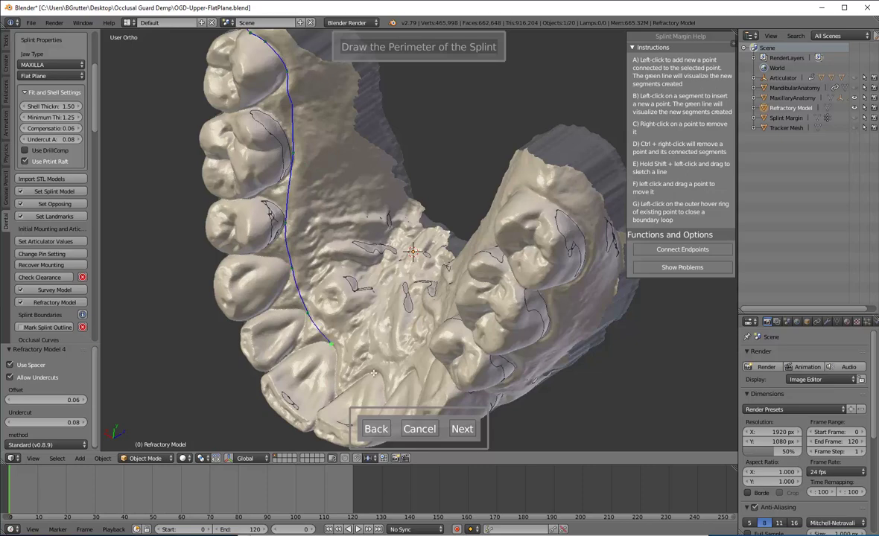
# Carry the splint outline behind the incisors and back along the palatal side of the right teeth to the last molar
pyautogui.moveTo(373, 374); pyautogui.dragTo(458, 319, button='middle')
pyautogui.click(488, 347)
pyautogui.click(525, 260)
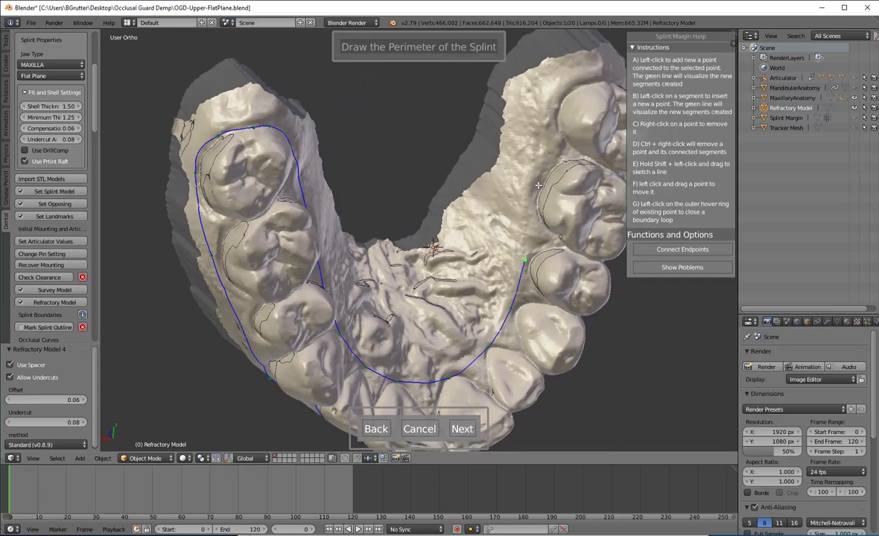
pyautogui.click(516, 102)
pyautogui.moveTo(517, 102); pyautogui.dragTo(278, 411, button='middle')
pyautogui.moveTo(328, 368); pyautogui.dragTo(335, 350, button='middle')
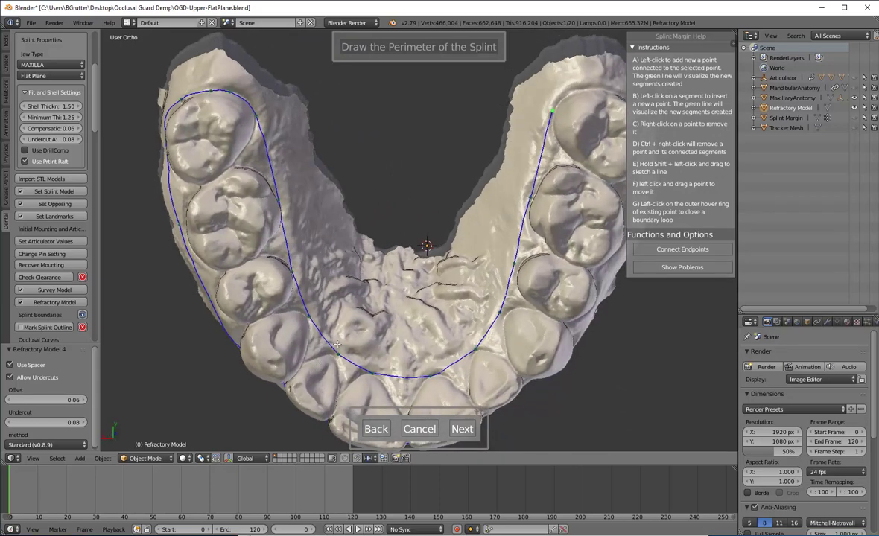
# Wrap the splint outline behind the last right molar and forward onto the buccal side of the right molars
pyautogui.moveTo(463, 175); pyautogui.dragTo(517, 163, button='middle')
pyautogui.click(523, 152)
pyautogui.click(578, 171)
pyautogui.moveTo(588, 213); pyautogui.dragTo(378, 170, button='middle')
pyautogui.click(385, 177)
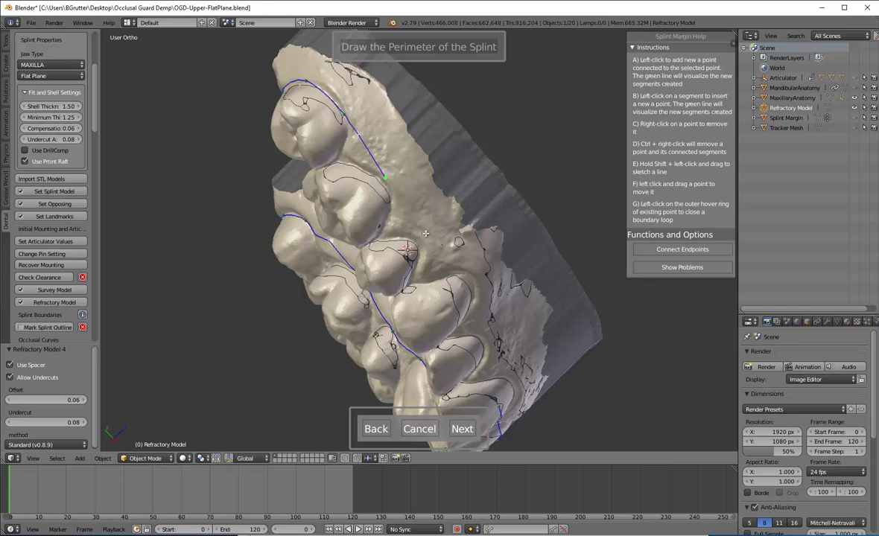
# Continue the outline past the right premolars, canine and lateral incisor, and close the loop at the starting point on the central incisor
pyautogui.click(431, 237)
pyautogui.moveTo(430, 237); pyautogui.dragTo(364, 214, button='middle')
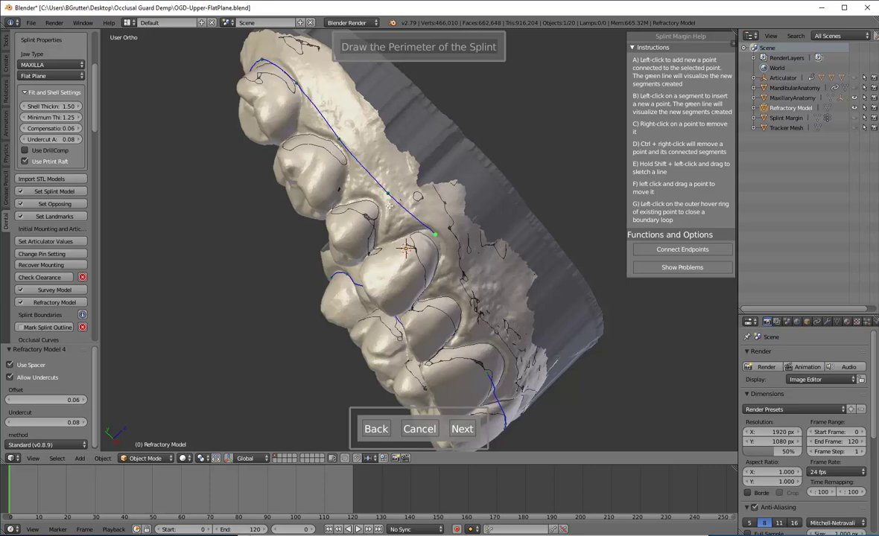
pyautogui.moveTo(343, 195); pyautogui.dragTo(351, 207, button='middle')
pyautogui.click(360, 215)
pyautogui.click(357, 241)
pyautogui.click(369, 271)
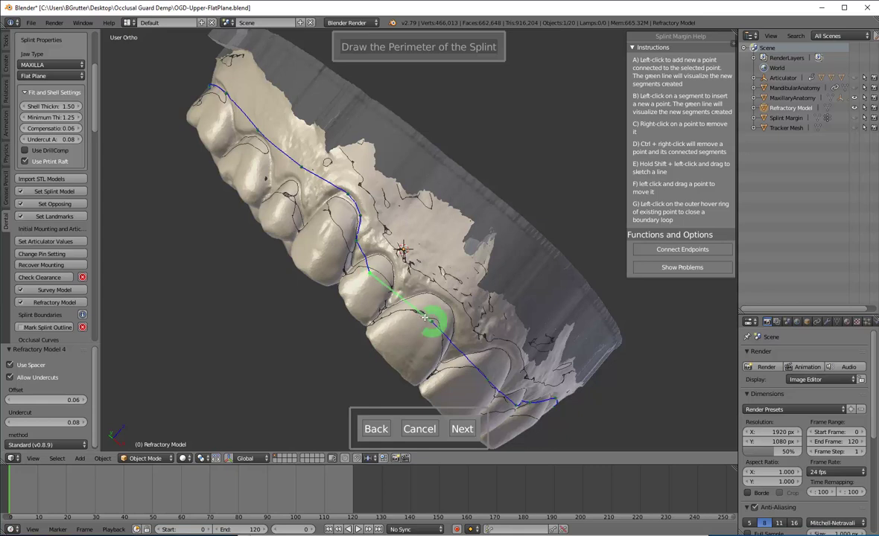
pyautogui.click(430, 320)
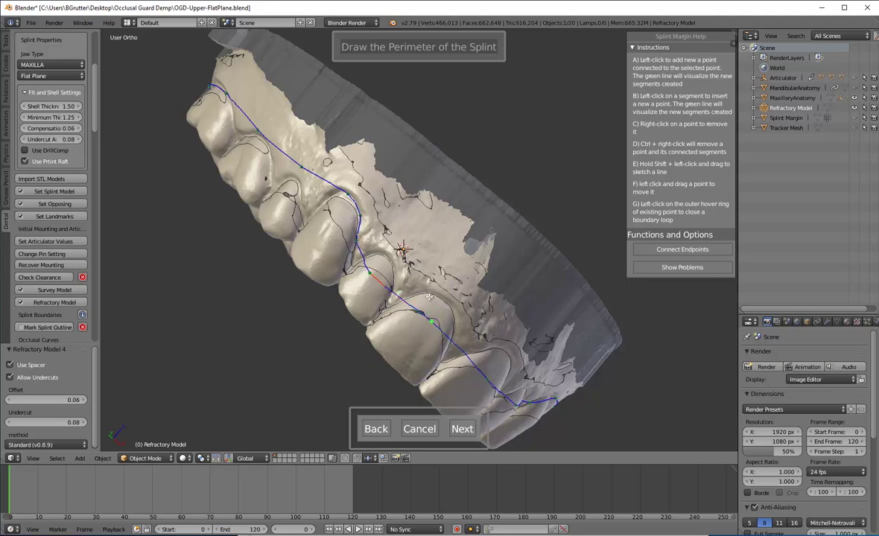
# Accept the closed splint outline after checking it all around, and pick the tooth-covering area inside it as the splint interior
pyautogui.moveTo(429, 297); pyautogui.dragTo(460, 264, button='middle')
pyautogui.scroll(-4, 435, 188)
pyautogui.moveTo(412, 249)
pyautogui.mouseDown(button='middle')
pyautogui.moveTo(414, 287)
pyautogui.moveTo(420, 254)
pyautogui.mouseUp(button='middle')
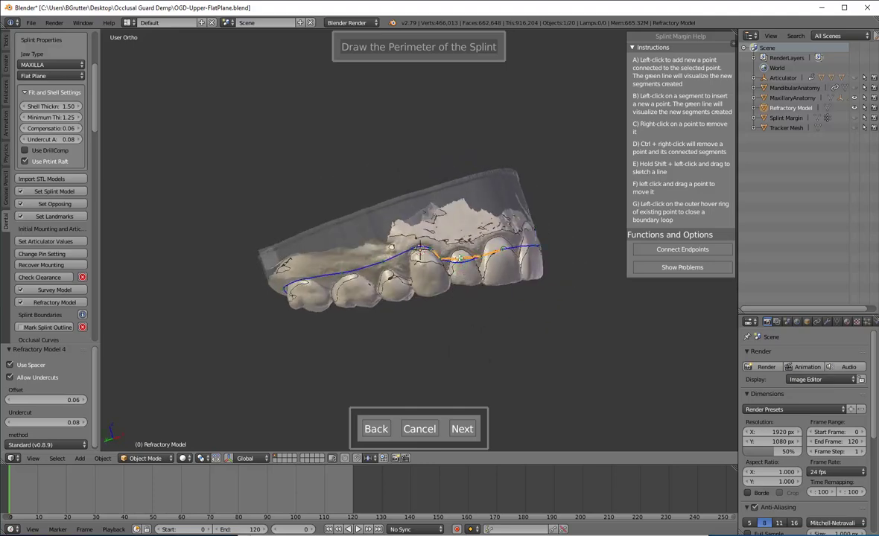
pyautogui.moveTo(564, 296); pyautogui.dragTo(408, 304, button='middle')
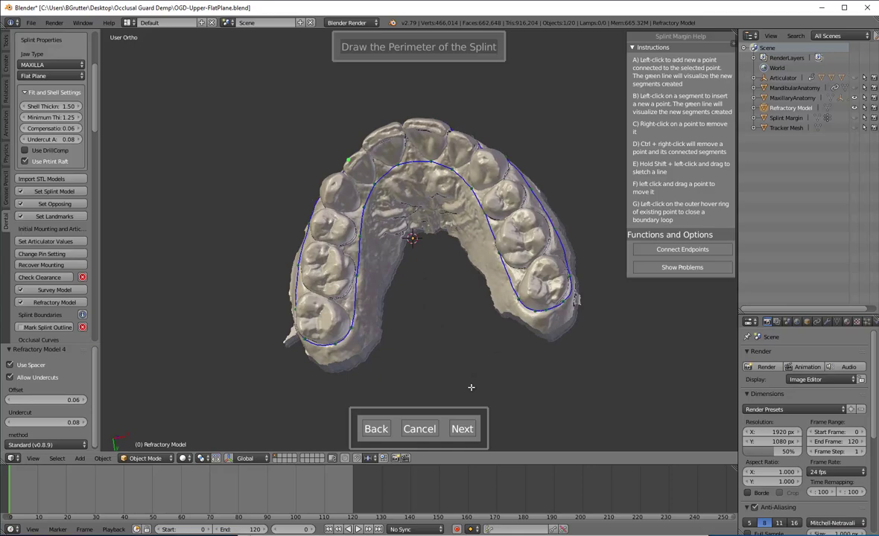
pyautogui.click(463, 430)
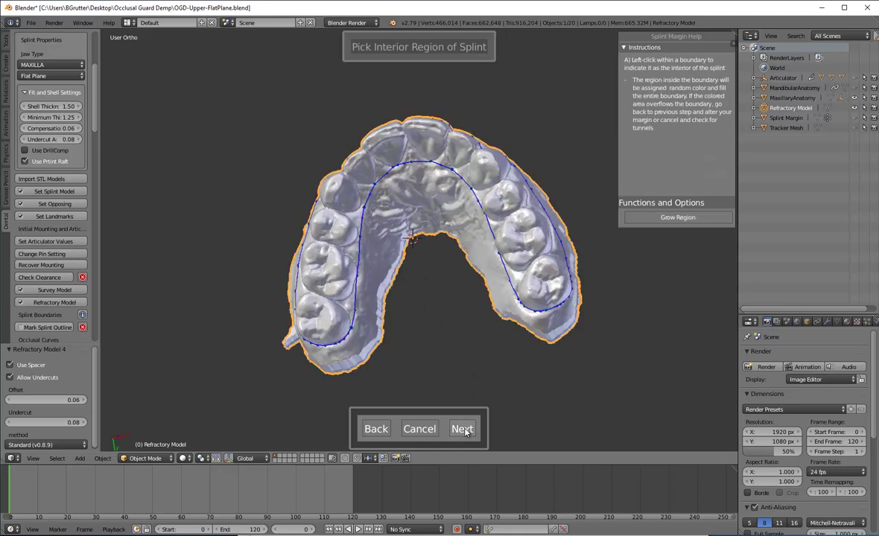
pyautogui.moveTo(345, 89); pyautogui.dragTo(379, 221, button='middle')
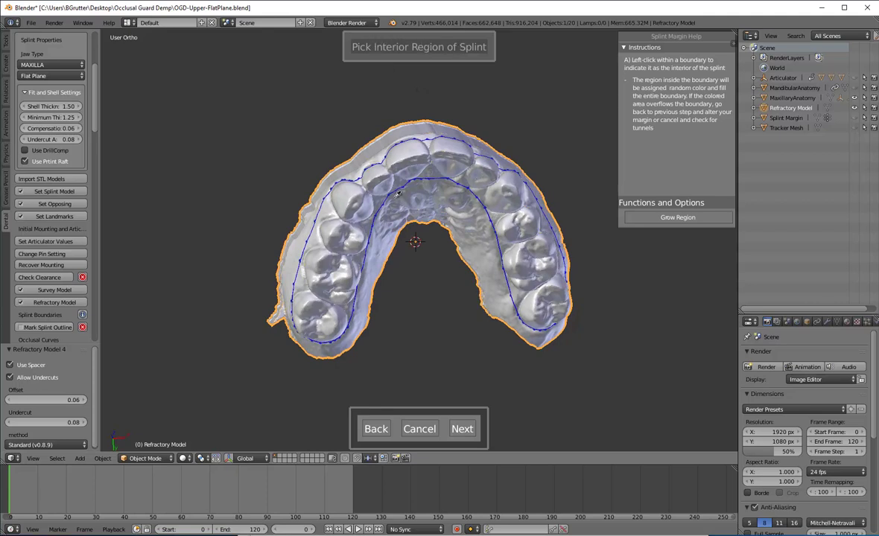
pyautogui.click(358, 202)
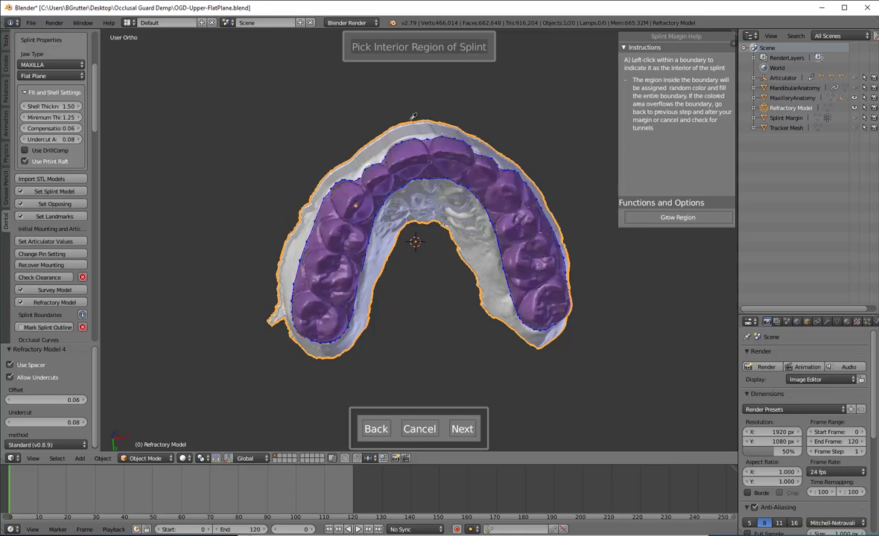
# Check the filled interior region from all sides, trim the shell along the outline, and confirm the cut to finish the splint outline
pyautogui.moveTo(456, 181); pyautogui.dragTo(300, 257, button='middle')
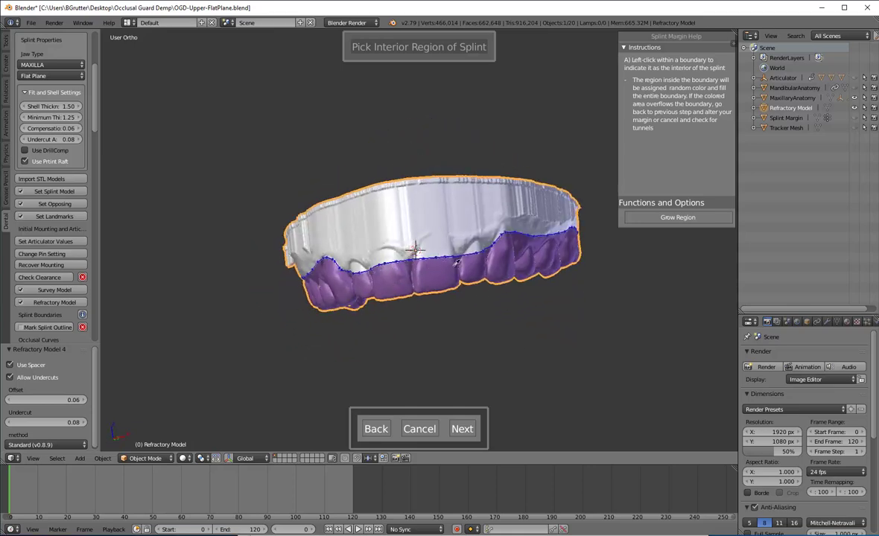
pyautogui.moveTo(455, 320); pyautogui.dragTo(412, 409, button='middle')
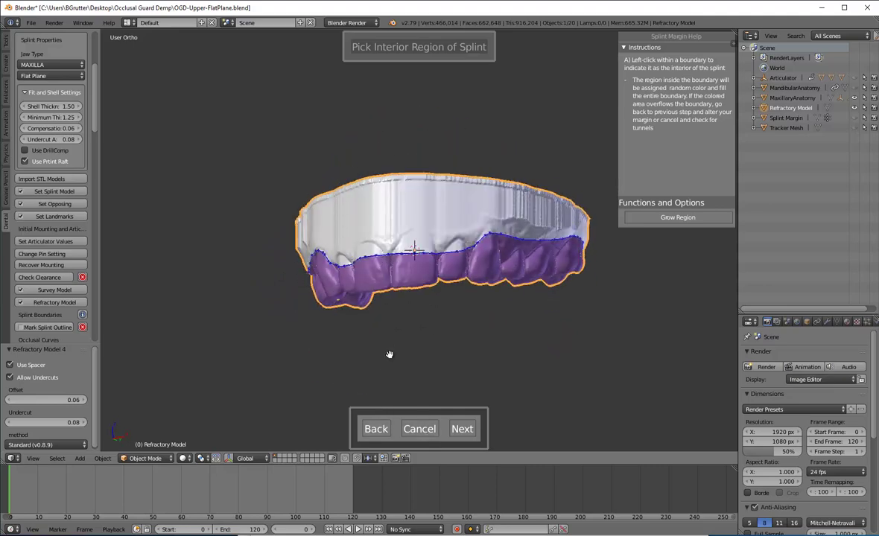
pyautogui.moveTo(393, 354); pyautogui.dragTo(370, 311, button='middle')
pyautogui.moveTo(402, 350); pyautogui.dragTo(416, 246, button='middle')
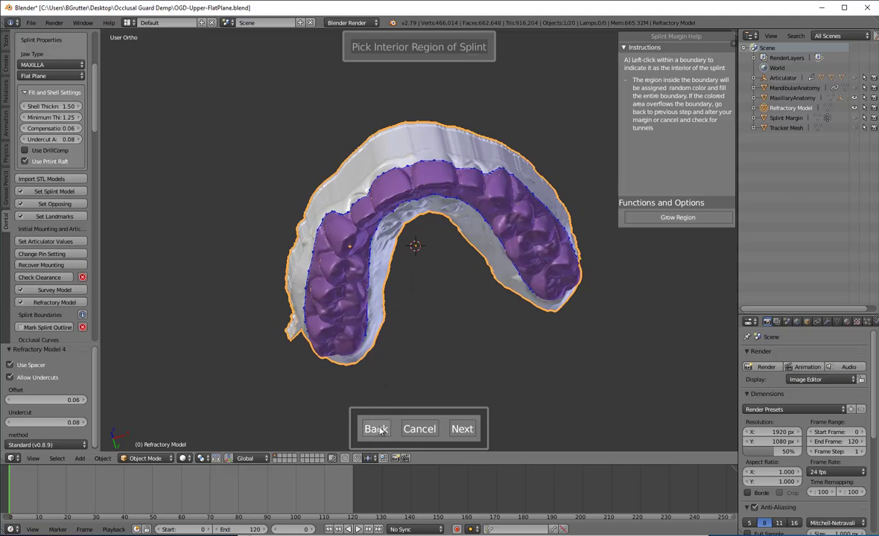
pyautogui.moveTo(405, 312); pyautogui.dragTo(409, 277, button='middle')
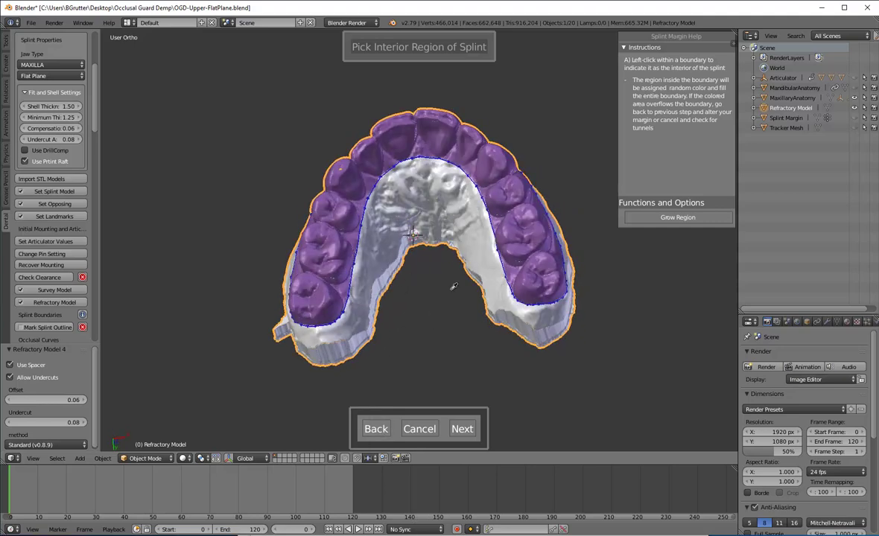
pyautogui.click(463, 430)
pyautogui.moveTo(346, 105); pyautogui.dragTo(365, 407, button='middle')
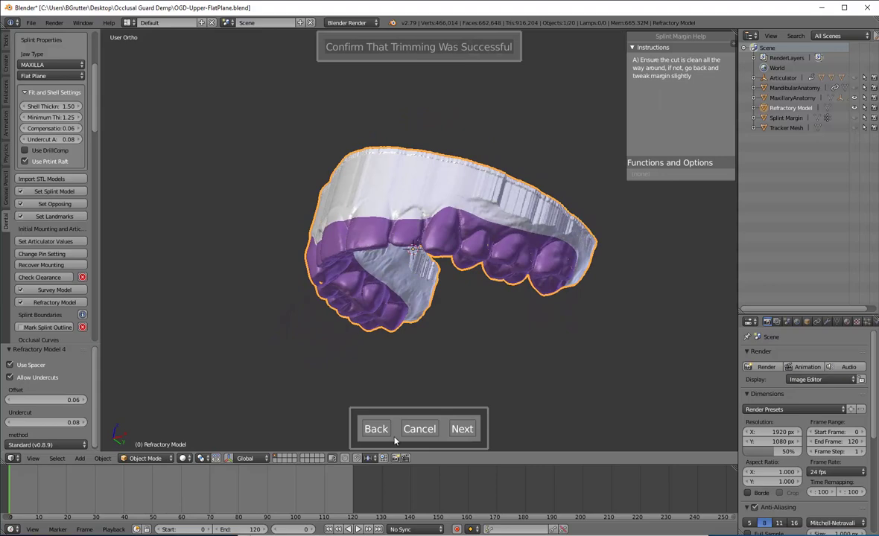
pyautogui.click(460, 430)
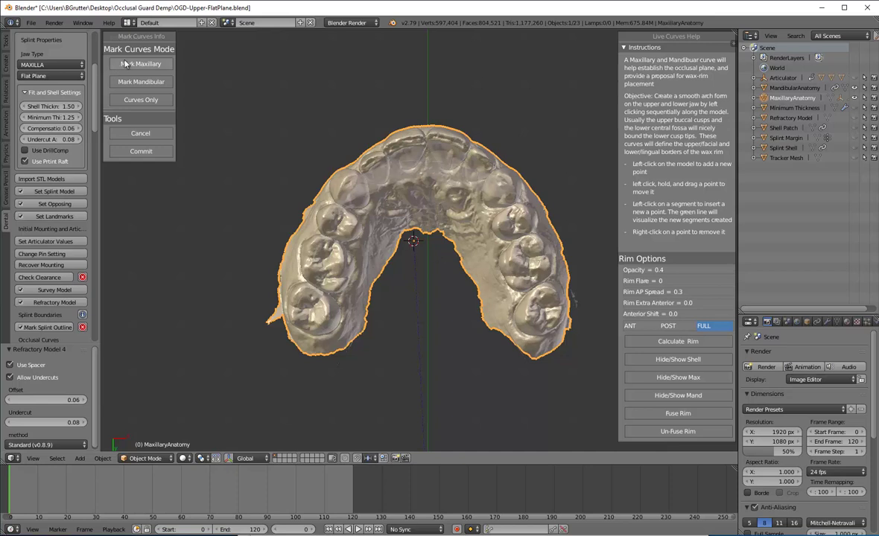
# Mark the maxillary curve along the buccal cusps and incisal edges from the last molar on one side around to the other
pyautogui.click(292, 318)
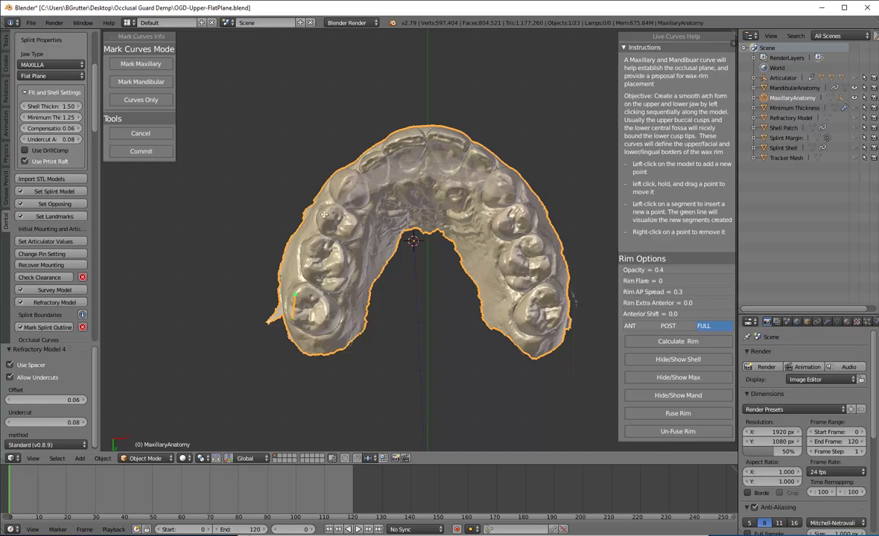
pyautogui.click(350, 176)
pyautogui.click(394, 141)
pyautogui.click(431, 135)
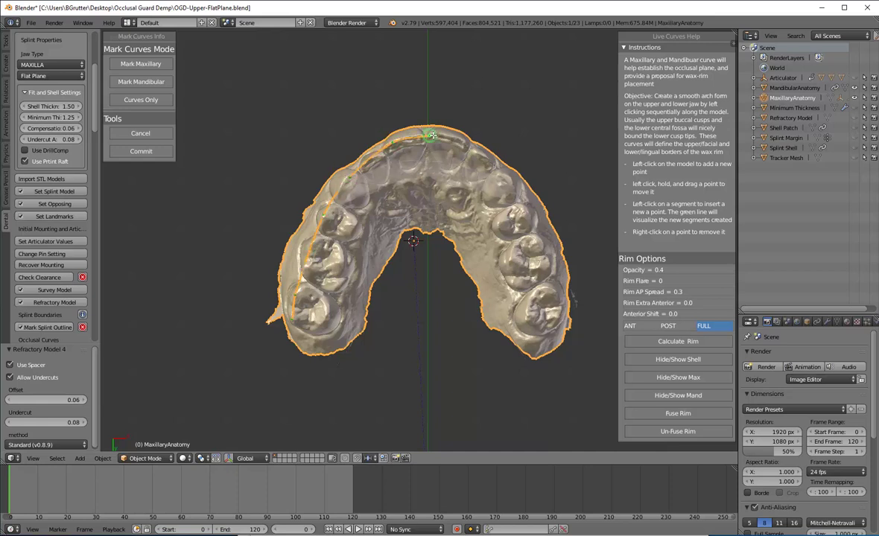
pyautogui.click(477, 152)
pyautogui.click(510, 179)
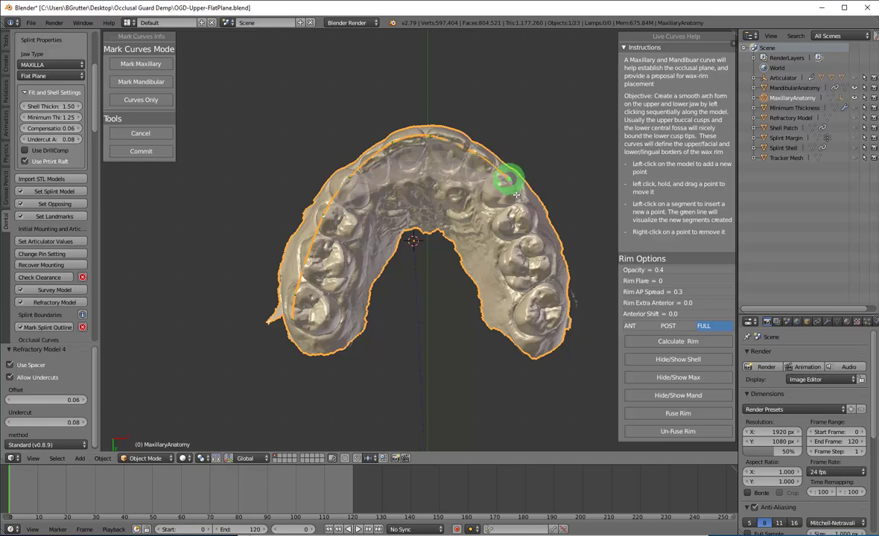
pyautogui.click(539, 243)
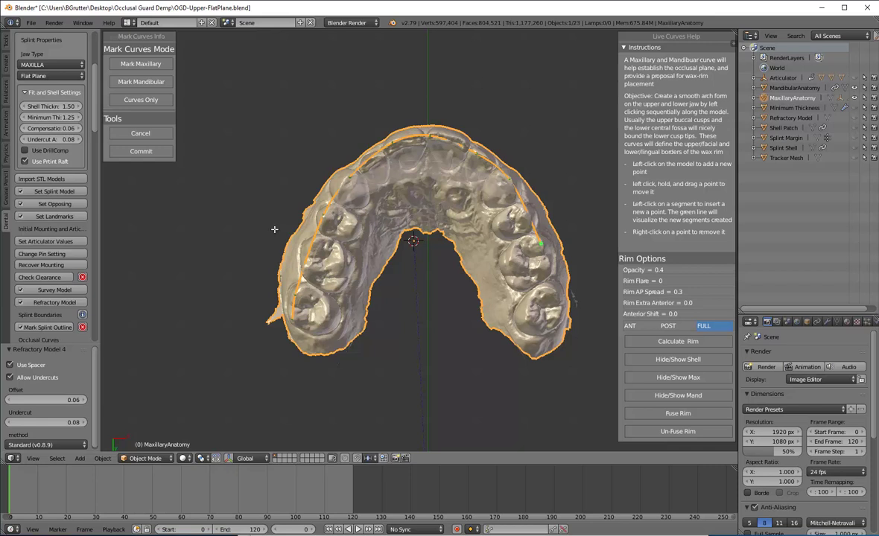
pyautogui.click(556, 293)
pyautogui.click(560, 319)
# Switch to mandibular marking and place curve points from the patient's right last molar along the posterior fossae to the lower incisors
pyautogui.click(152, 87)
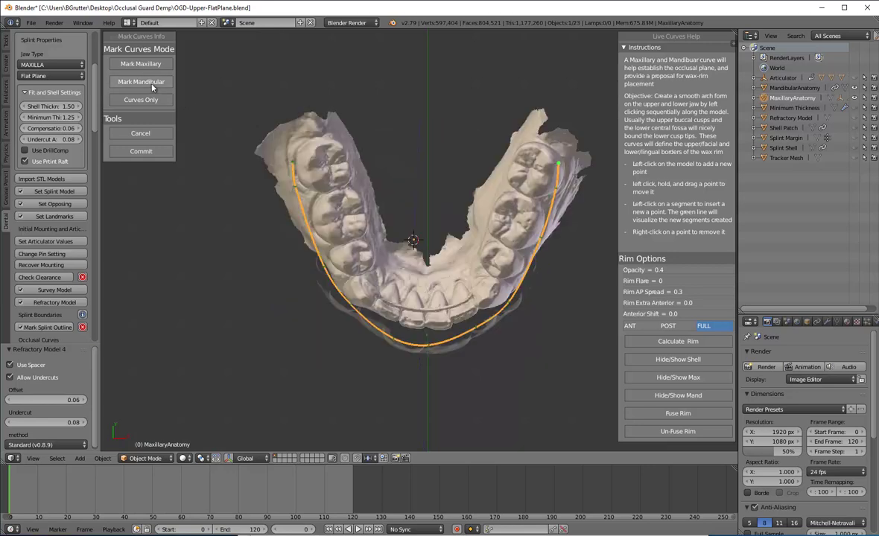
pyautogui.click(334, 150)
pyautogui.click(342, 175)
pyautogui.click(350, 202)
pyautogui.click(358, 230)
pyautogui.click(367, 258)
pyautogui.click(372, 297)
pyautogui.click(413, 320)
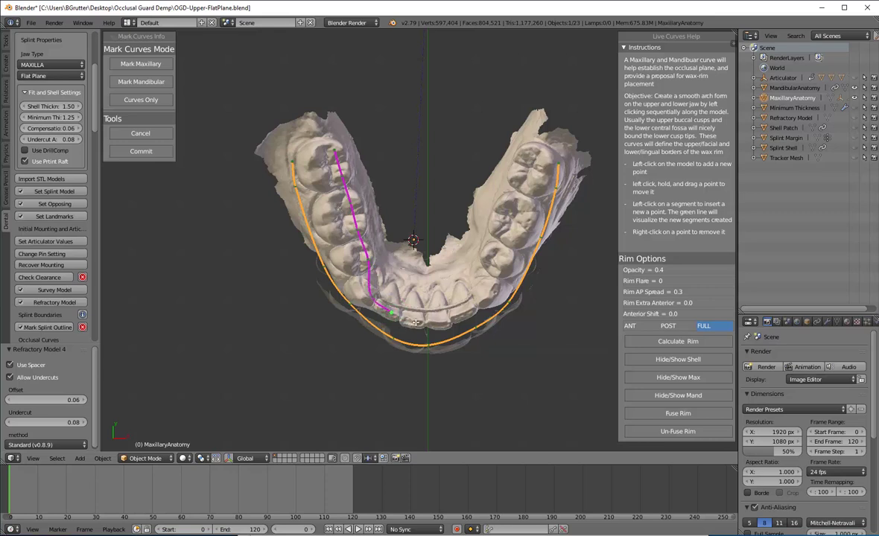
# Continue the mandibular curve over the opposite canine, premolars and molars to the last molar, and commit both occlusal curves
pyautogui.click(486, 293)
pyautogui.click(490, 254)
pyautogui.click(504, 216)
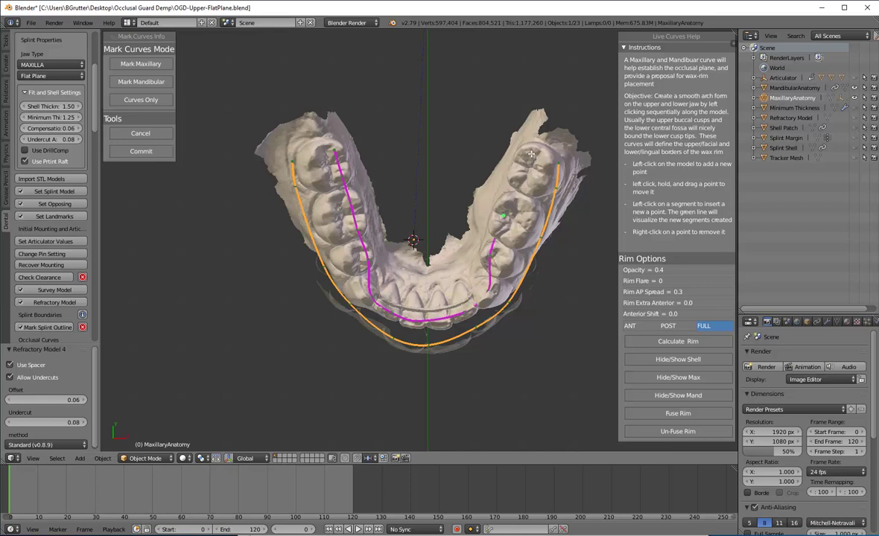
pyautogui.click(531, 153)
pyautogui.moveTo(422, 229); pyautogui.dragTo(225, 133, button='middle')
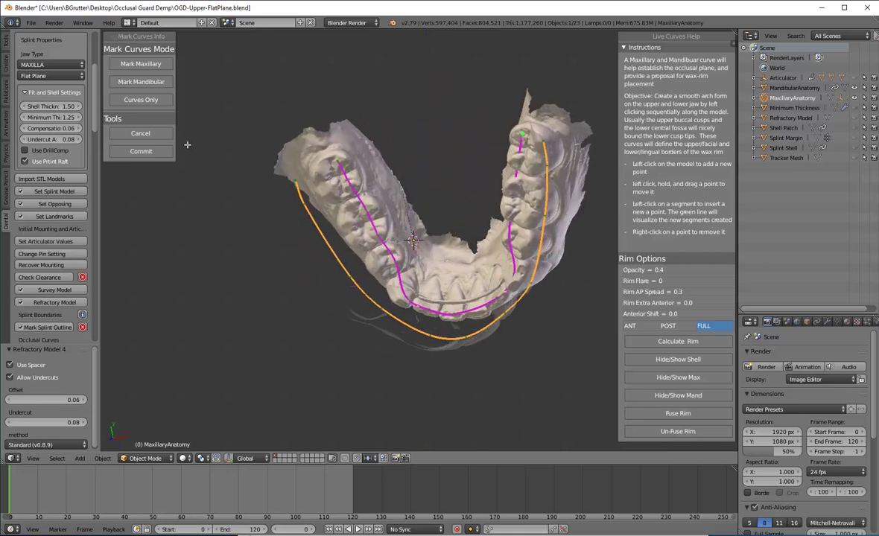
pyautogui.click(141, 151)
# Check the generated splint shell and create a full splint wax rim with the Cube meta type and an AP spread of 0.30
pyautogui.moveTo(313, 224); pyautogui.dragTo(542, 176, button='middle')
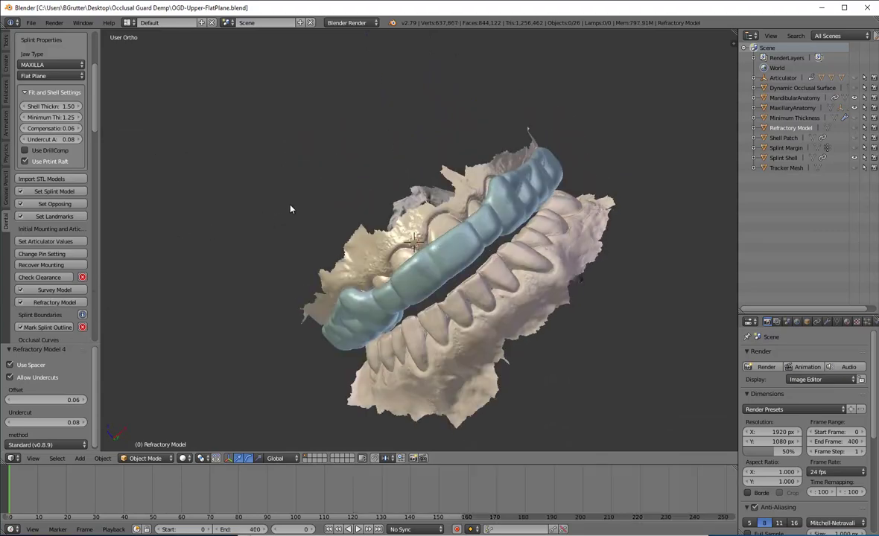
pyautogui.moveTo(326, 207); pyautogui.dragTo(477, 164, button='middle')
pyautogui.scroll(-4, 58, 225)
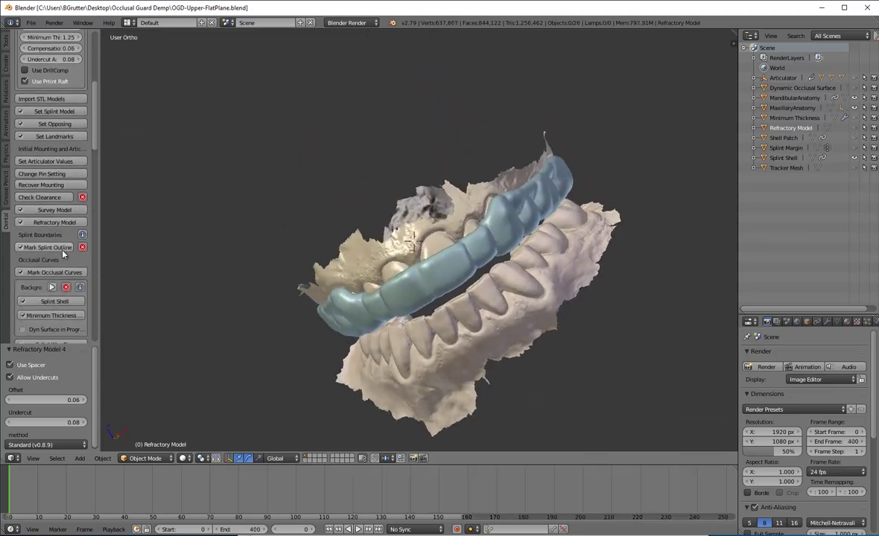
pyautogui.scroll(-7, 62, 253)
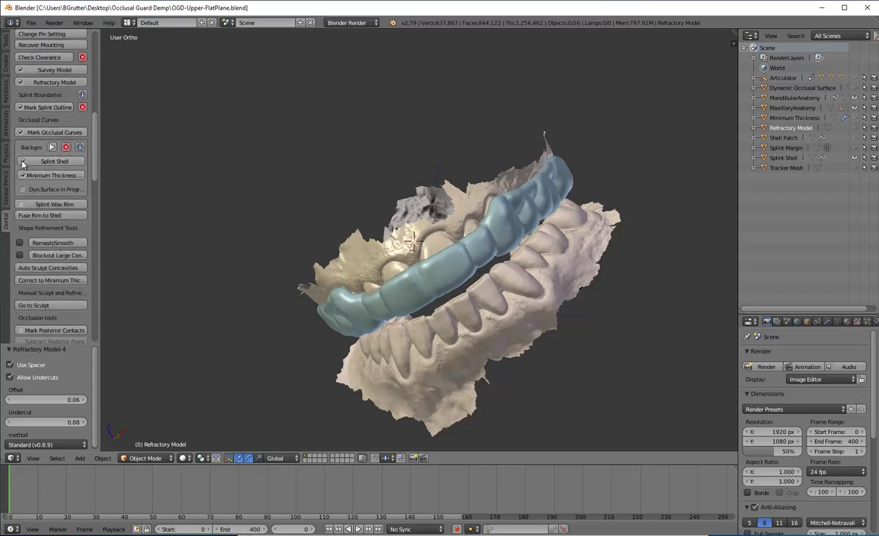
pyautogui.click(23, 162)
pyautogui.moveTo(382, 156); pyautogui.dragTo(450, 208, button='middle')
pyautogui.moveTo(232, 243); pyautogui.dragTo(349, 226, button='middle')
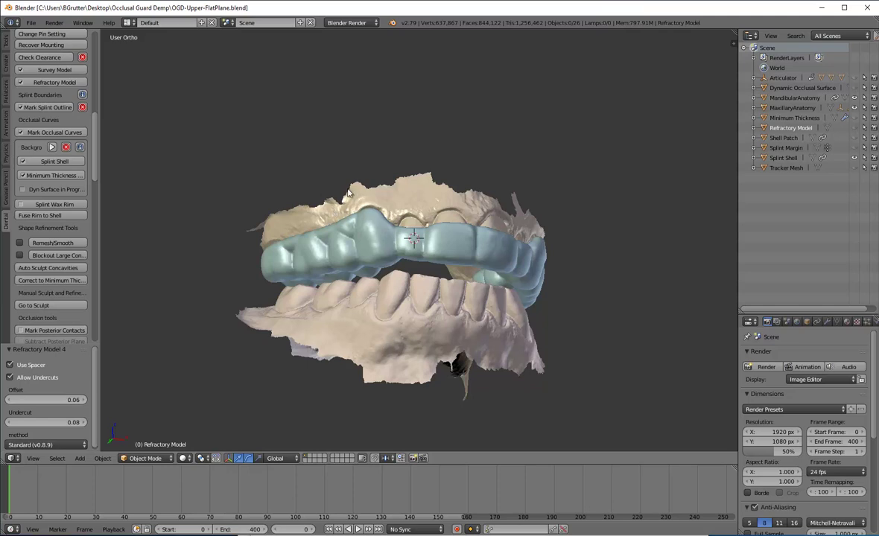
pyautogui.click(41, 206)
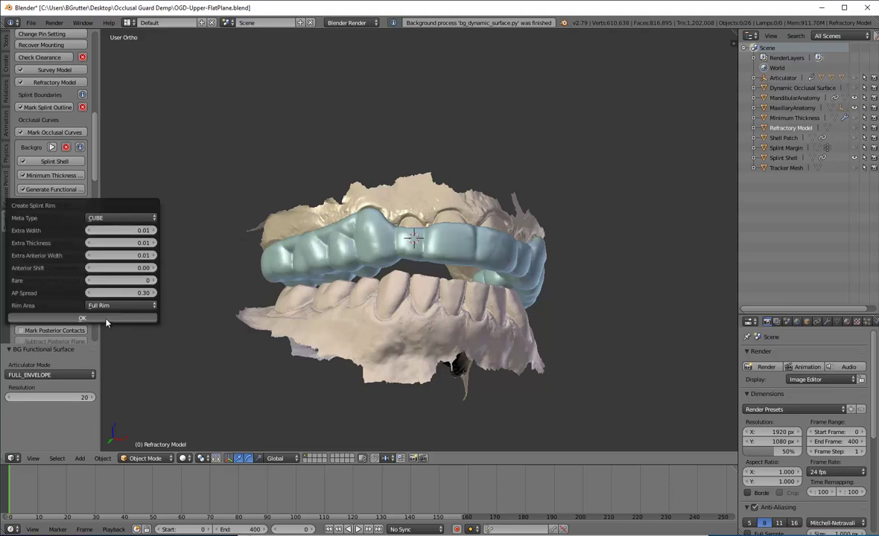
pyautogui.click(97, 319)
# Inspect the wax rim against the lower teeth and fuse it to the splint shell with resolution 0.30 and 2 smooth iterations
pyautogui.moveTo(597, 177); pyautogui.dragTo(300, 186, button='middle')
pyautogui.moveTo(455, 389); pyautogui.dragTo(316, 313, button='middle')
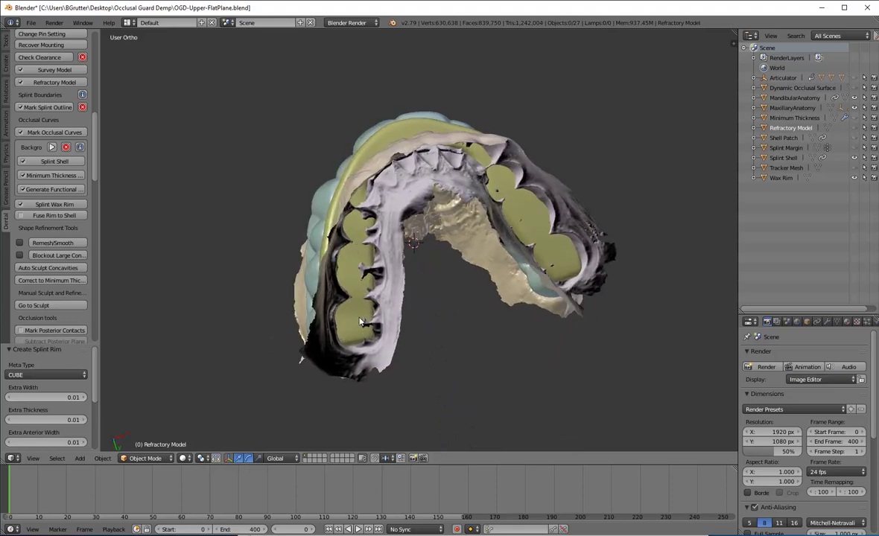
pyautogui.moveTo(418, 298); pyautogui.dragTo(447, 160, button='middle')
pyautogui.moveTo(229, 269)
pyautogui.mouseDown(button='middle')
pyautogui.moveTo(431, 240)
pyautogui.moveTo(391, 117)
pyautogui.moveTo(381, 142)
pyautogui.mouseUp(button='middle')
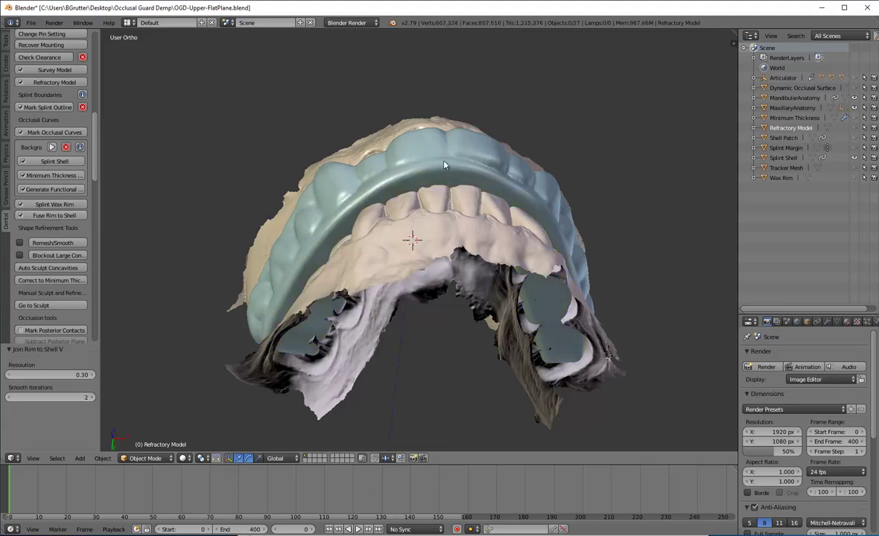
# Block out the large concavities on the fused splint shell with resolution 0.30 and threshold 0.05
pyautogui.moveTo(372, 145); pyautogui.dragTo(467, 322, button='middle')
pyautogui.scroll(6, 358, 265)
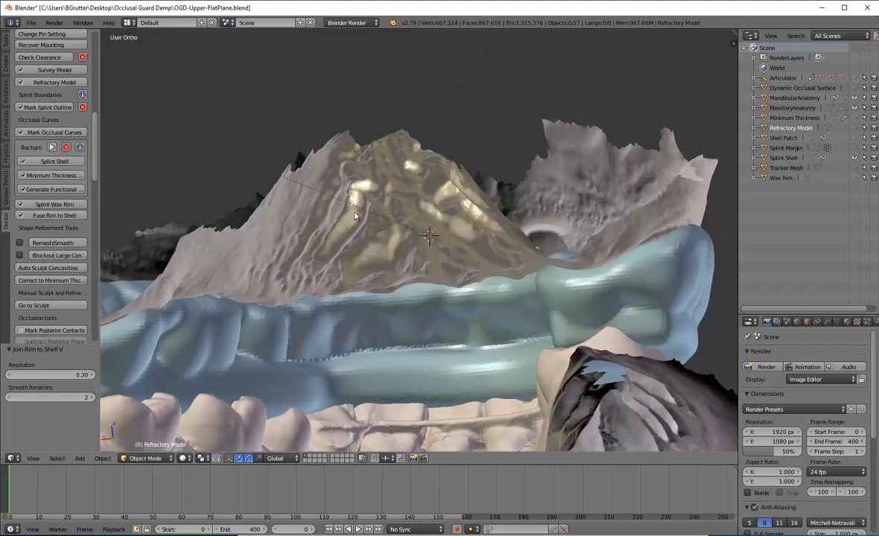
pyautogui.moveTo(356, 216); pyautogui.dragTo(513, 276, button='middle')
pyautogui.moveTo(402, 343); pyautogui.dragTo(125, 299, button='middle')
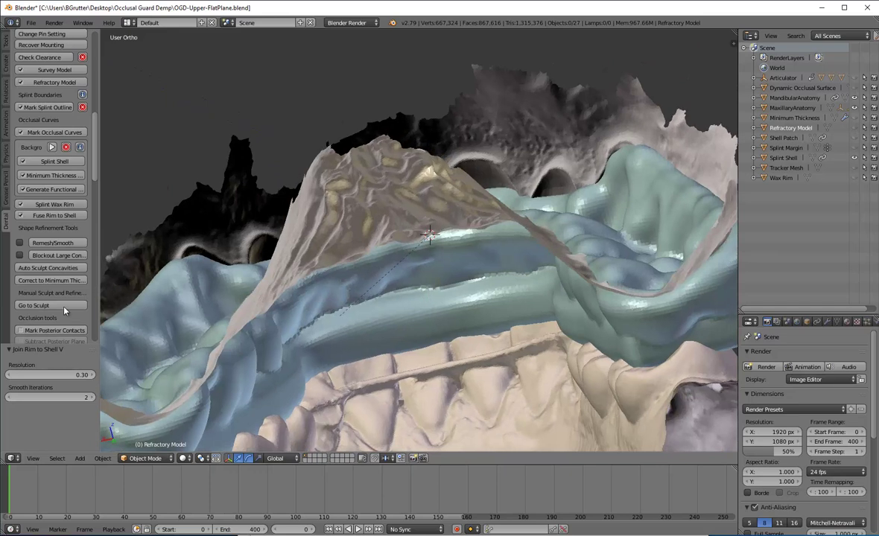
pyautogui.click(59, 256)
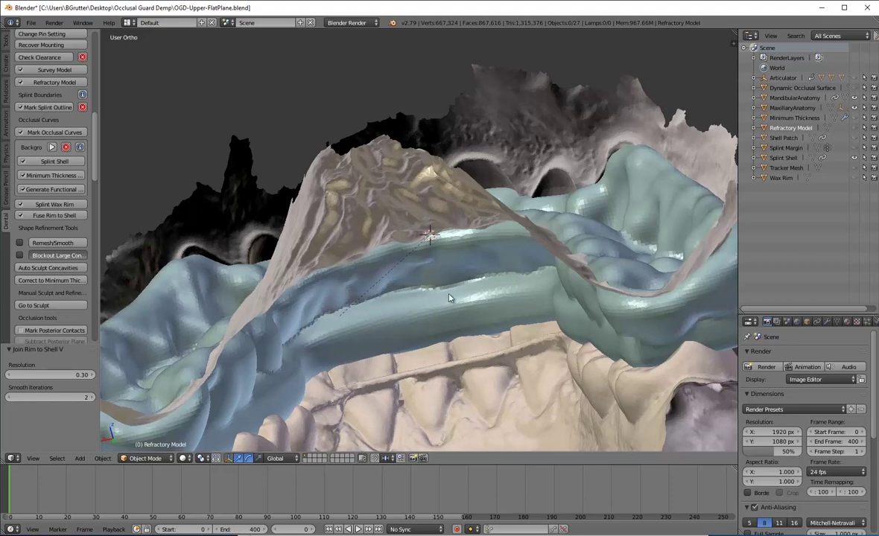
pyautogui.moveTo(439, 300); pyautogui.dragTo(206, 266, button='middle')
pyautogui.scroll(-4, 376, 326)
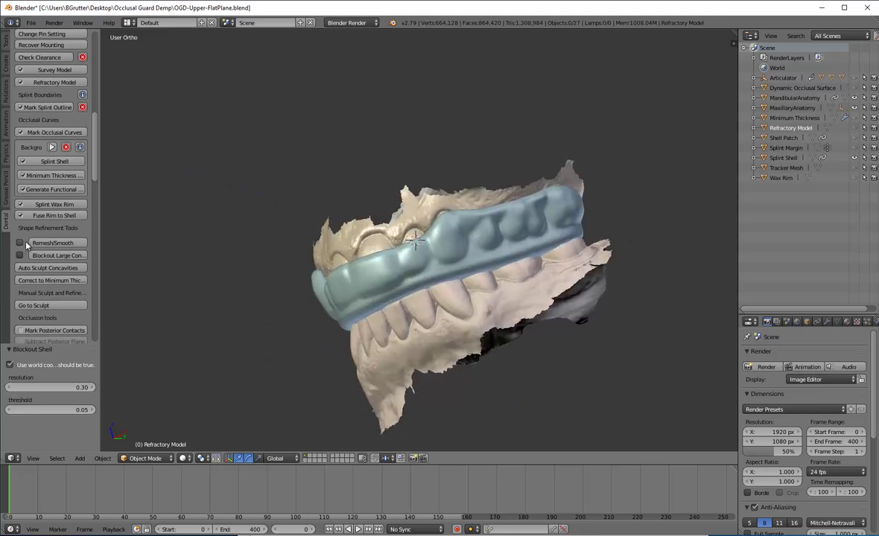
# Examine the blocked-out splint shell from the front and side, and look through the remaining refinement and occlusion tools
pyautogui.moveTo(265, 243); pyautogui.dragTo(253, 242, button='middle')
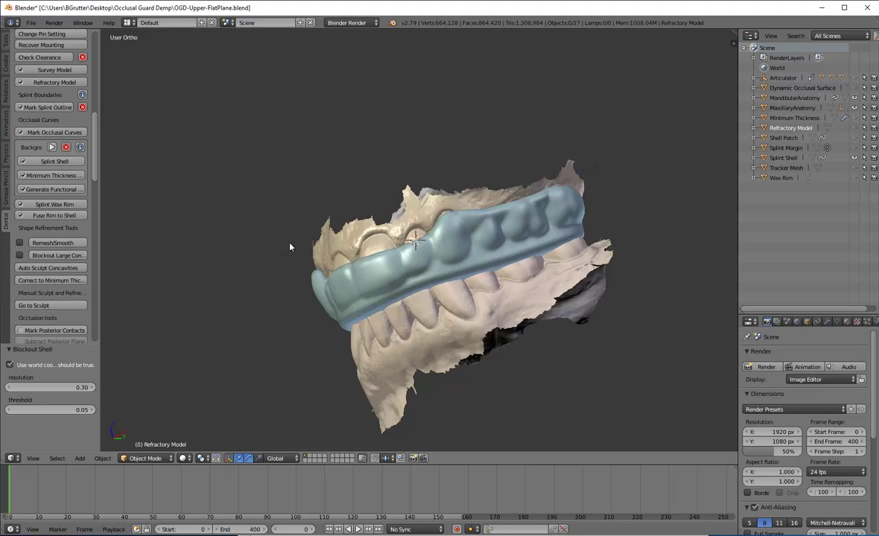
pyautogui.moveTo(306, 245); pyautogui.dragTo(412, 165, button='middle')
pyautogui.moveTo(455, 201); pyautogui.dragTo(492, 209, button='middle')
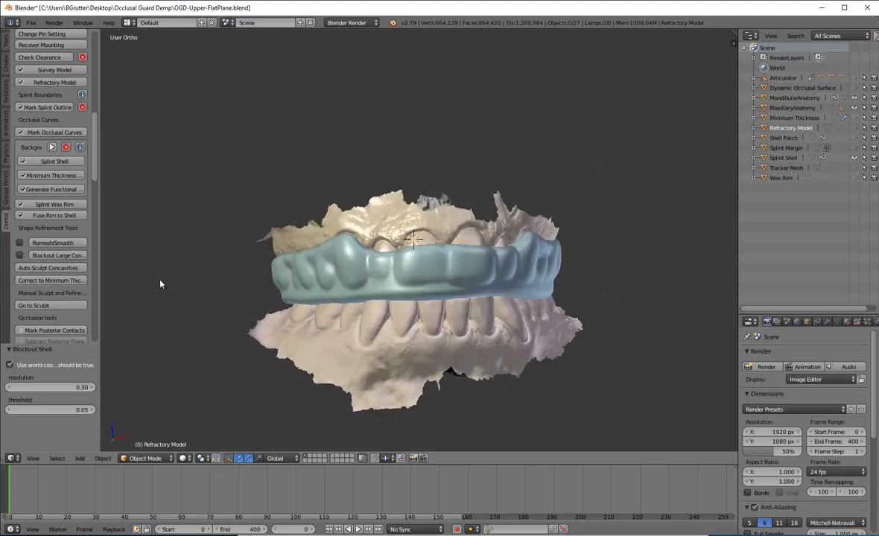
pyautogui.moveTo(440, 250); pyautogui.dragTo(357, 246, button='middle')
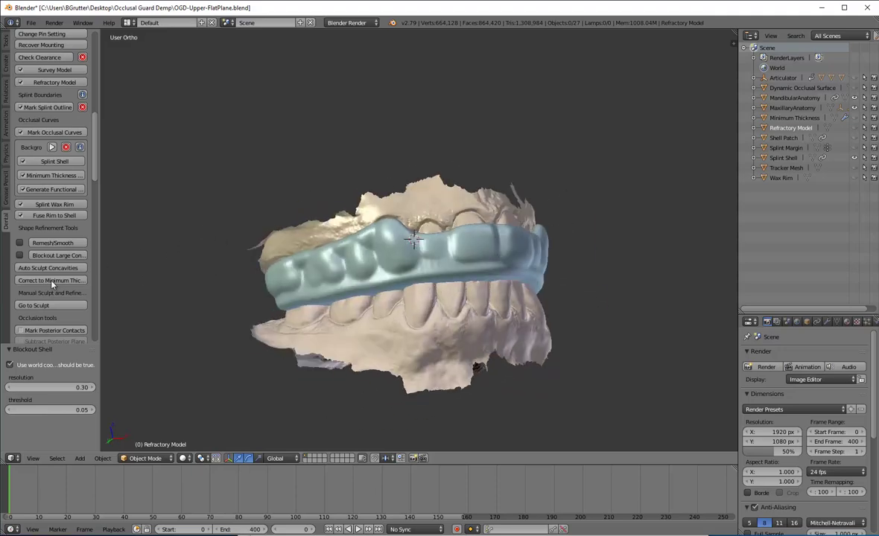
pyautogui.scroll(-2, 55, 290)
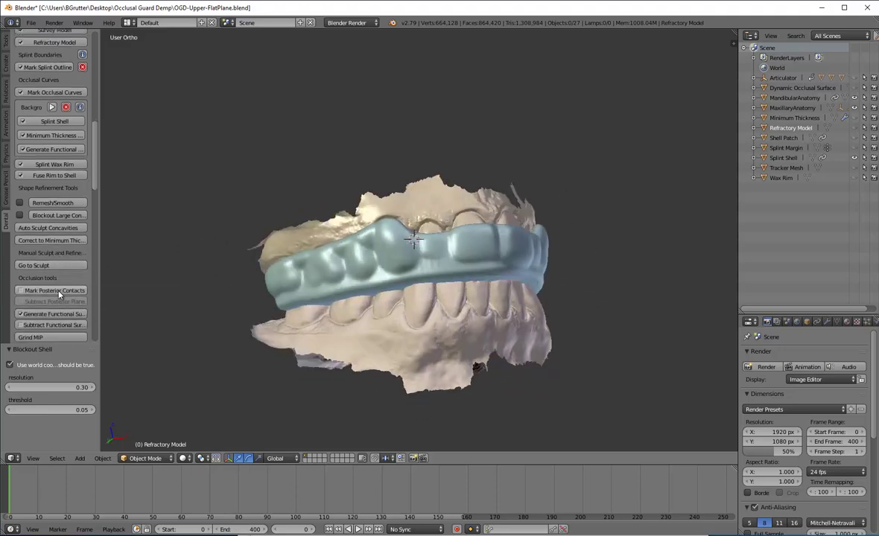
pyautogui.scroll(-1, 59, 293)
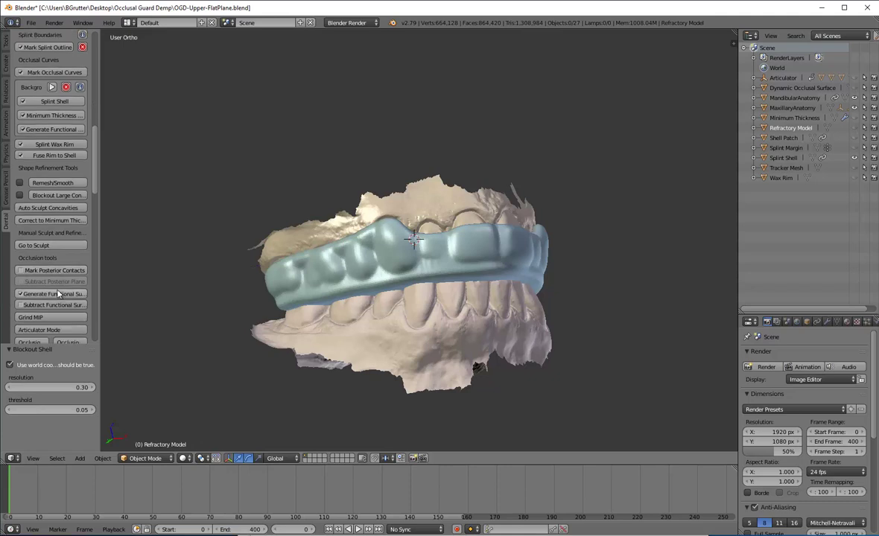
# Open the splint shell for sculpting, stroke the Scrape brush across its front surface, and finish sculpting
pyautogui.click(55, 245)
pyautogui.scroll(-6, 85, 171)
pyautogui.scroll(4, 86, 168)
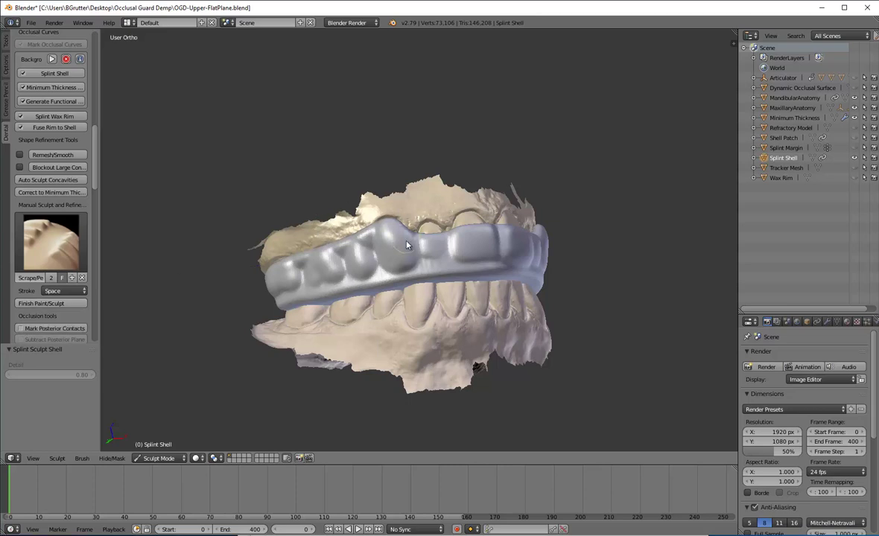
pyautogui.moveTo(451, 240); pyautogui.dragTo(510, 235)
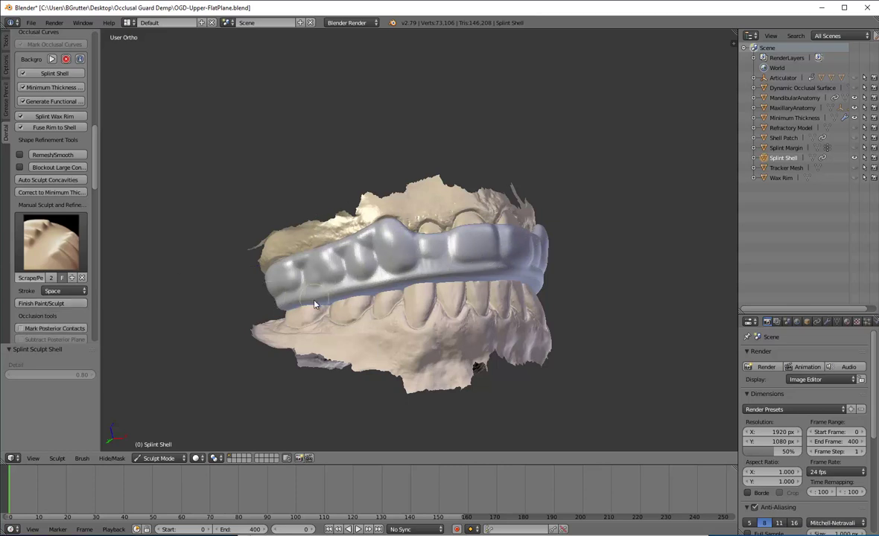
pyautogui.click(79, 304)
pyautogui.moveTo(490, 123); pyautogui.dragTo(492, 157, button='middle')
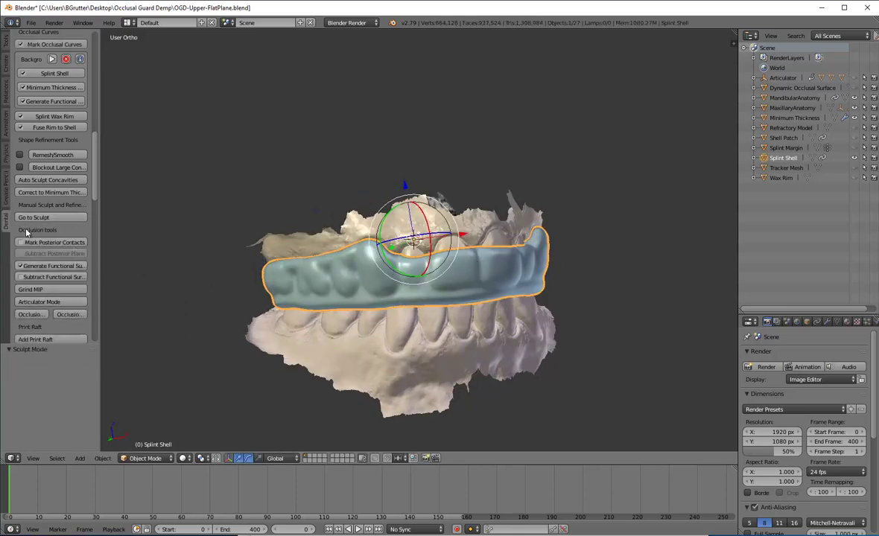
# Start marking posterior contacts on the mandibular model and place points on the cusps of both molars on the arch's left half in top view
pyautogui.scroll(-1, 27, 223)
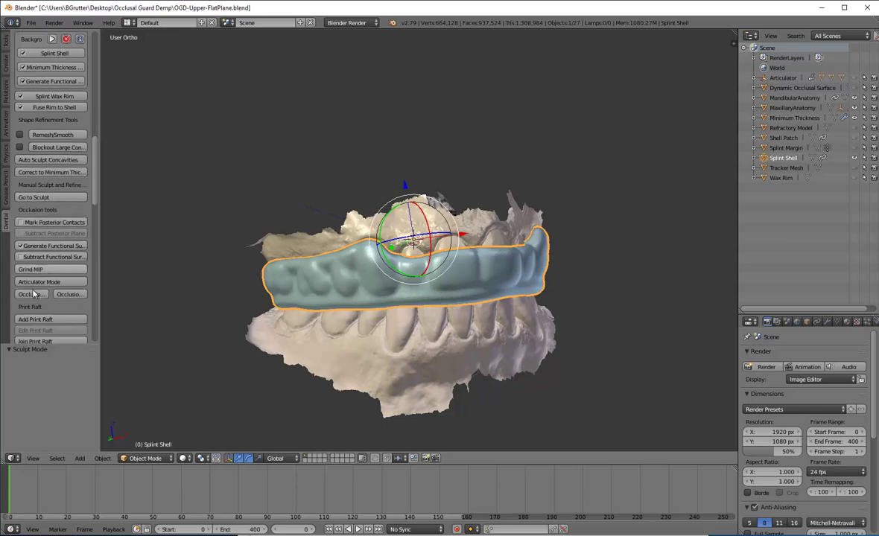
pyautogui.click(36, 223)
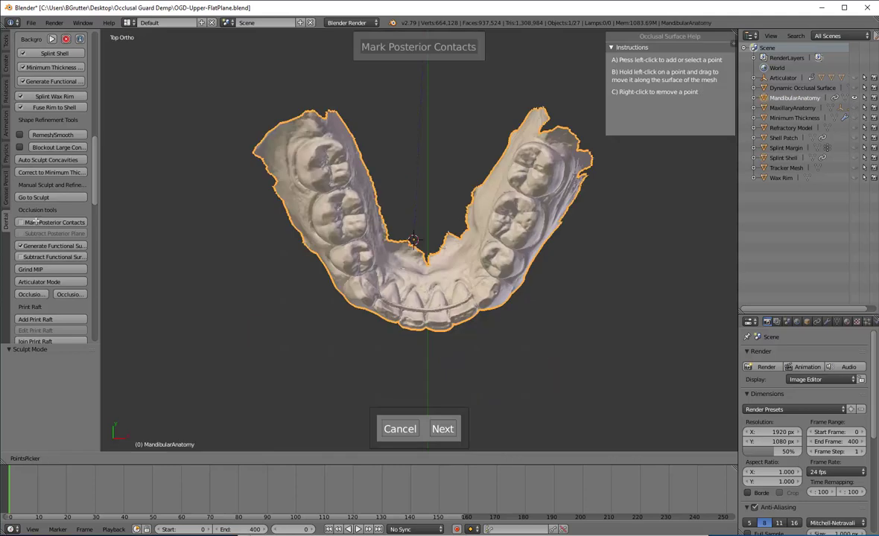
pyautogui.click(313, 152)
pyautogui.click(317, 179)
pyautogui.click(344, 145)
pyautogui.click(349, 172)
pyautogui.click(355, 199)
pyautogui.click(363, 227)
pyautogui.click(326, 211)
pyautogui.click(335, 232)
# Add contact points on the left premolars and along the incisal edges of the front teeth, around to the opposite canine
pyautogui.click(349, 260)
pyautogui.click(372, 252)
pyautogui.click(359, 289)
pyautogui.click(387, 316)
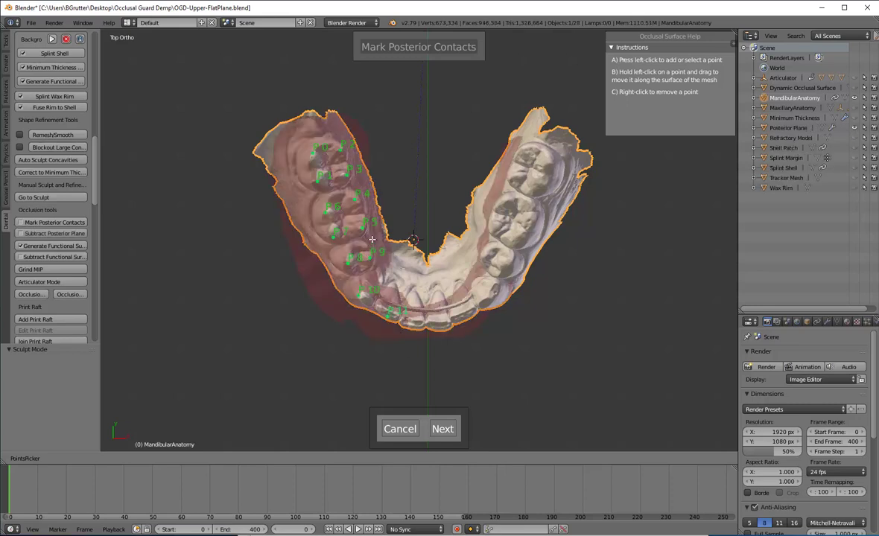
pyautogui.click(414, 322)
pyautogui.click(429, 322)
pyautogui.click(447, 321)
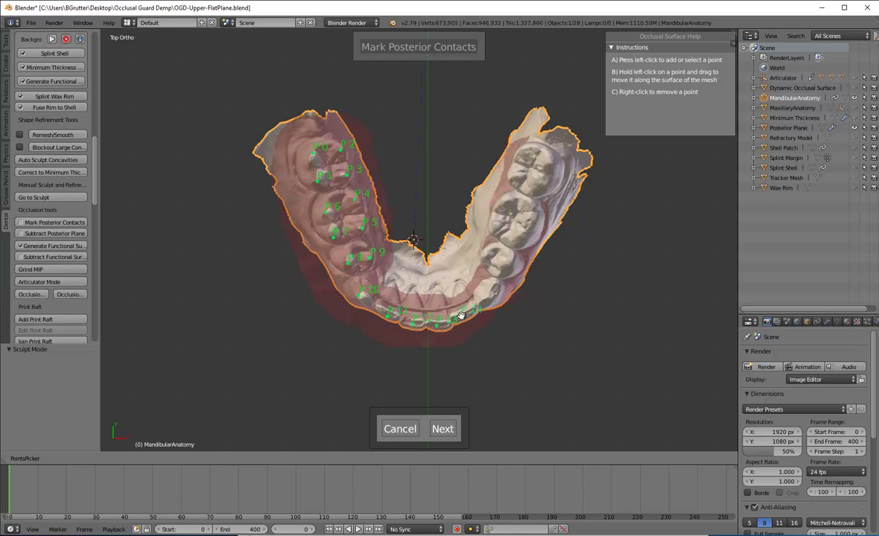
pyautogui.click(483, 304)
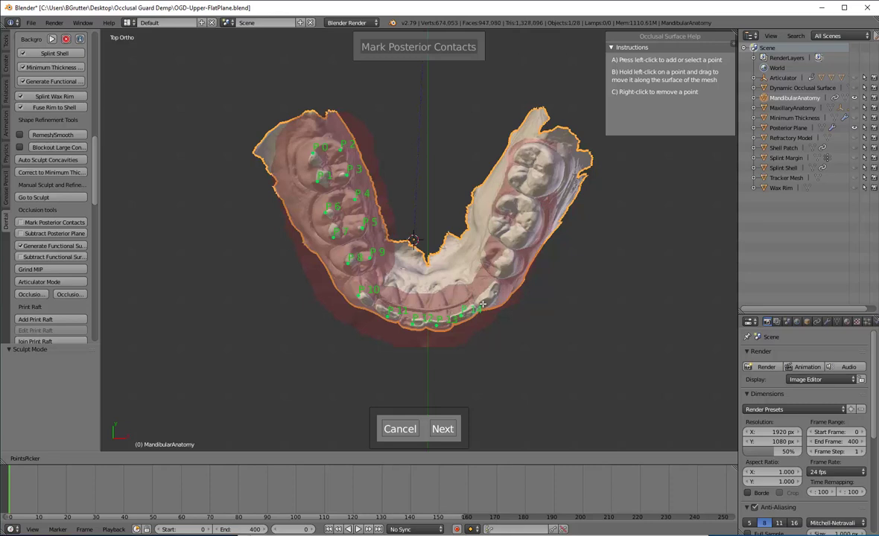
# Add contact points on the premolar and molar cusps of the arch's right half
pyautogui.click(491, 251)
pyautogui.click(493, 224)
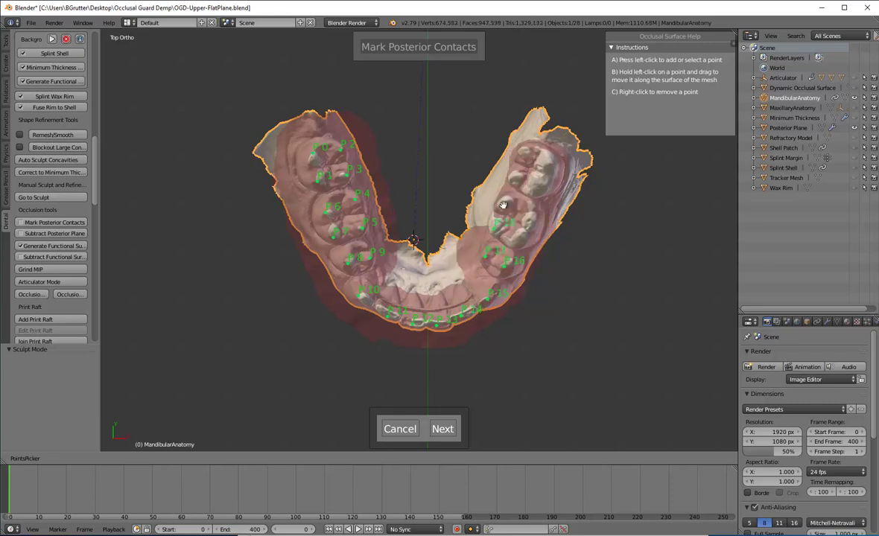
pyautogui.click(506, 199)
pyautogui.click(519, 233)
pyautogui.click(530, 217)
pyautogui.click(537, 180)
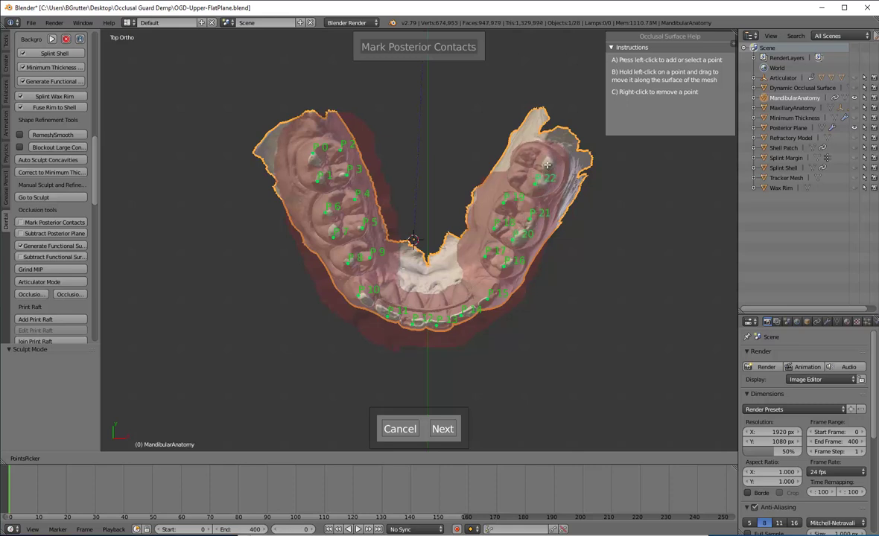
pyautogui.click(548, 165)
pyautogui.click(528, 150)
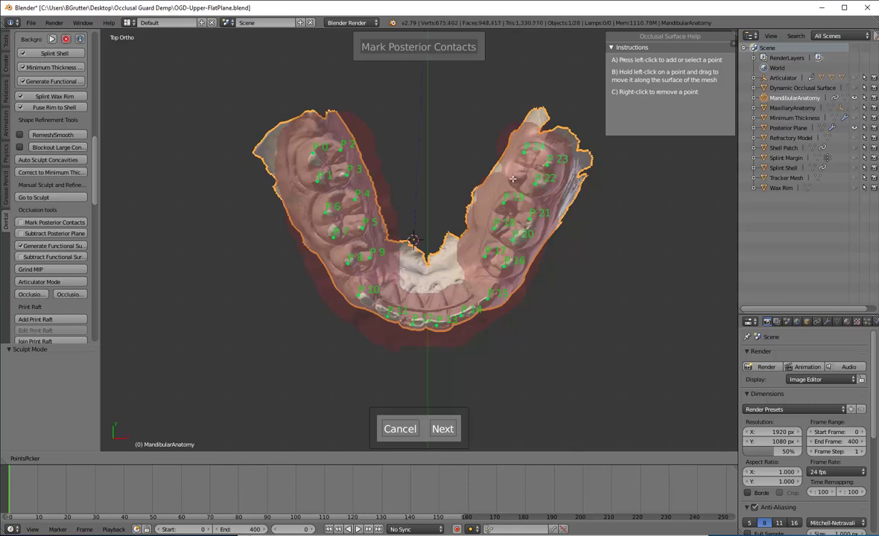
# Check the marked contact points from the side and front, and accept them to generate the posterior plane
pyautogui.moveTo(493, 245); pyautogui.dragTo(359, 217, button='middle')
pyautogui.moveTo(647, 338); pyautogui.dragTo(553, 392, button='middle')
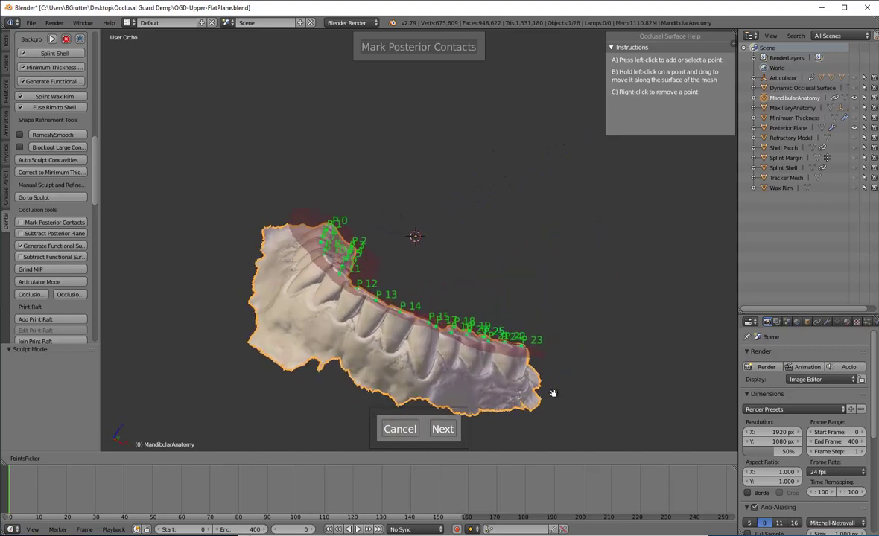
pyautogui.moveTo(289, 174); pyautogui.dragTo(387, 246, button='middle')
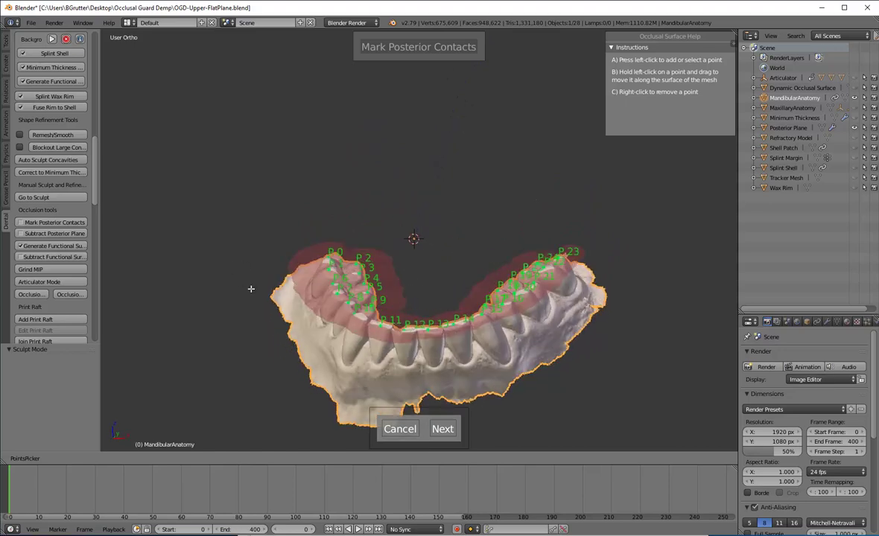
pyautogui.click(441, 429)
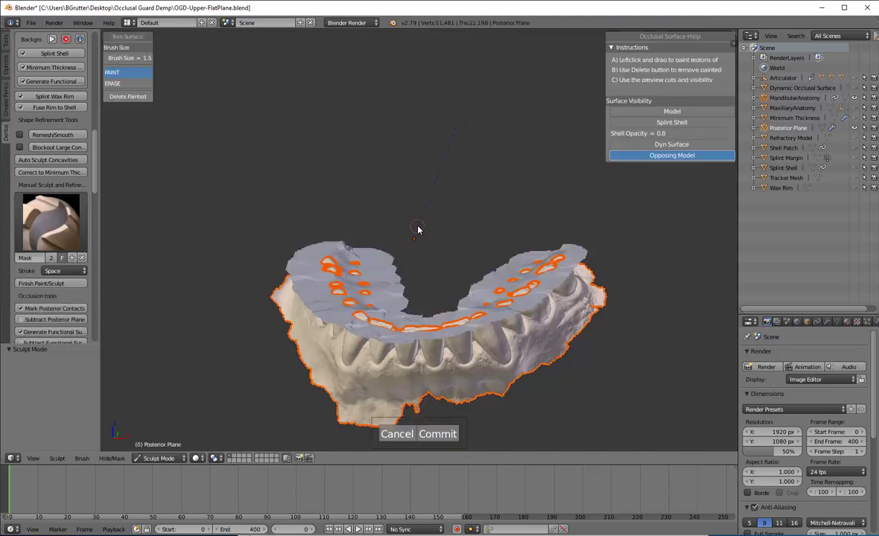
# Commit the posterior plane without trimming it and subtract it from the splint shell with snap limit 2.00 and remesh enabled
pyautogui.moveTo(419, 229); pyautogui.dragTo(472, 244, button='middle')
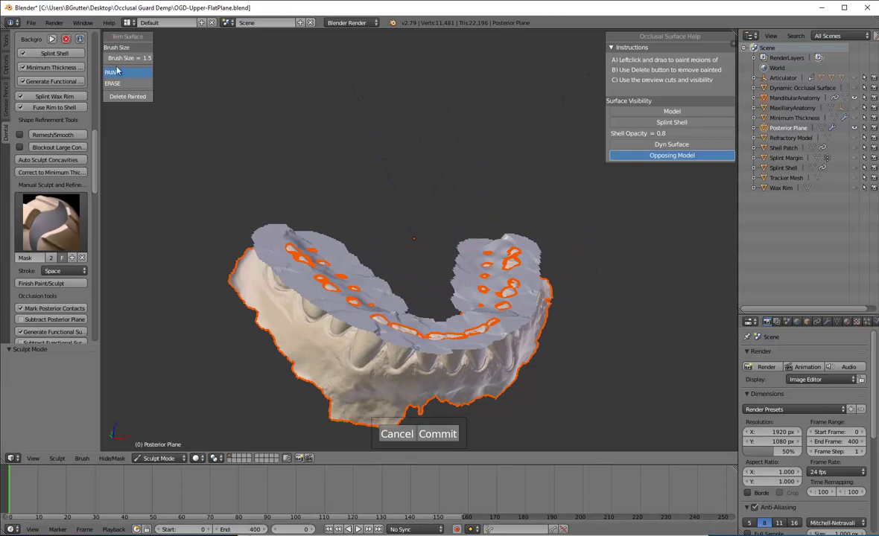
pyautogui.moveTo(445, 198); pyautogui.dragTo(413, 295, button='middle')
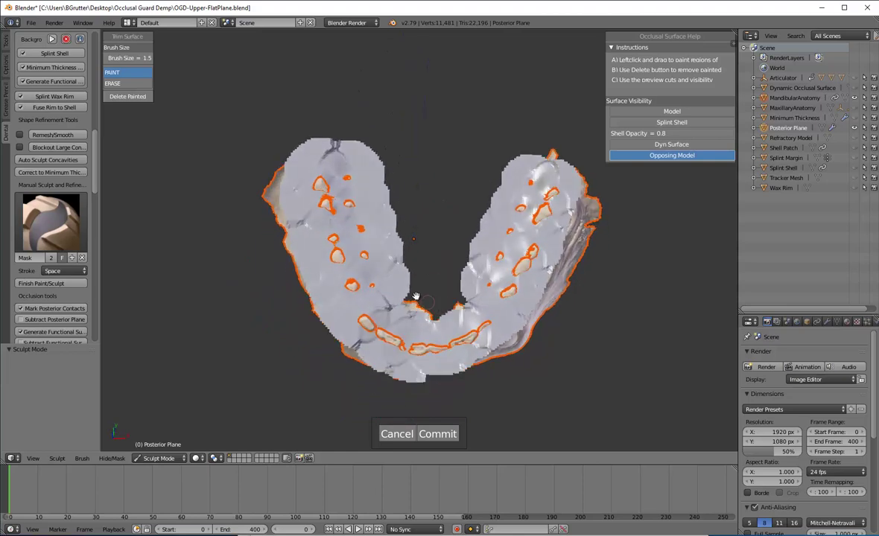
pyautogui.click(438, 435)
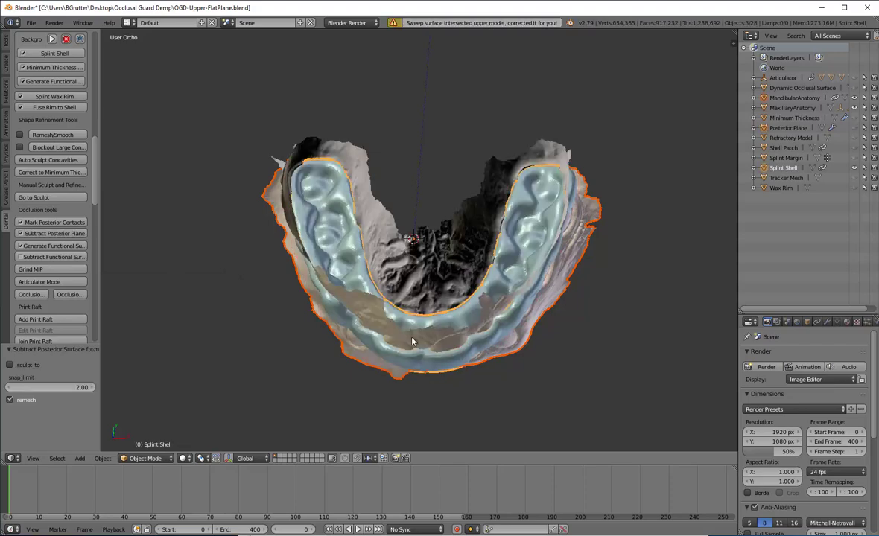
# Examine the flattened biting surface of the splint shell against the lower teeth from below, the front and the side
pyautogui.moveTo(382, 317); pyautogui.dragTo(482, 173, button='middle')
pyautogui.scroll(5, 363, 255)
pyautogui.moveTo(385, 254); pyautogui.dragTo(378, 176, button='middle')
pyautogui.scroll(-3, 379, 176)
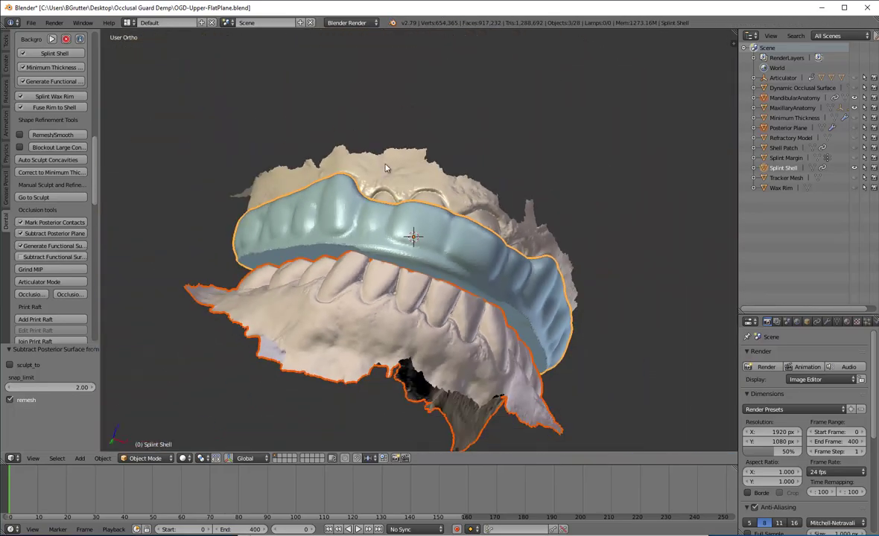
pyautogui.moveTo(416, 133); pyautogui.dragTo(328, 149, button='middle')
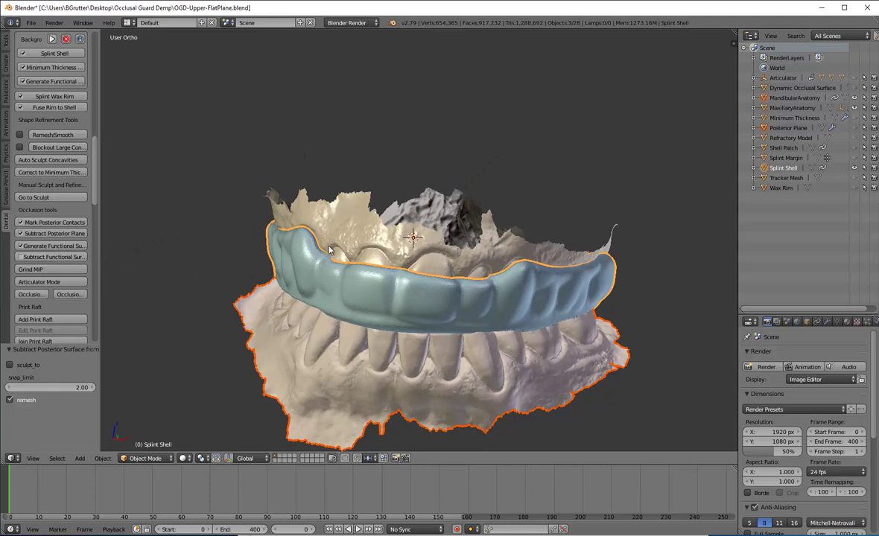
pyautogui.scroll(-4, 445, 233)
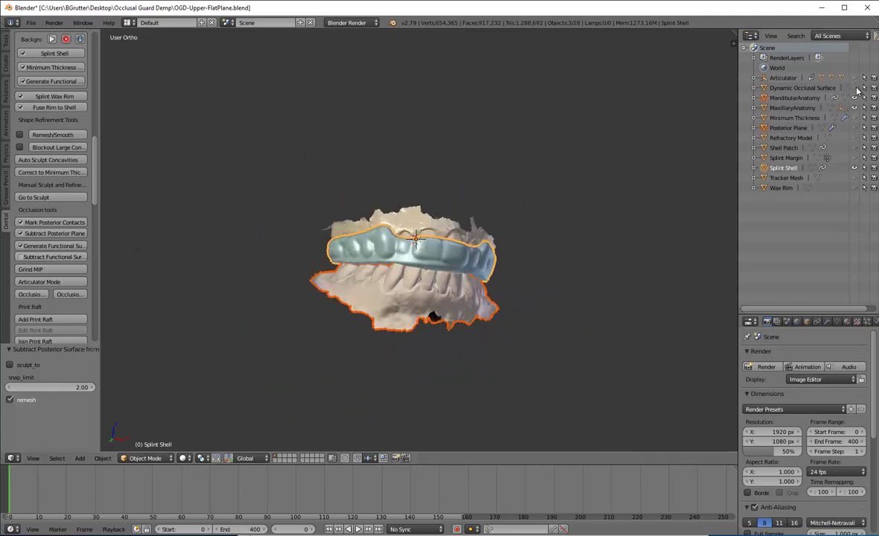
# Show the dynamic occlusal surface, compare it with the splint shell, and subtract the functional surface from the shell using the Projection method
pyautogui.moveTo(581, 216); pyautogui.dragTo(312, 282, button='middle')
pyautogui.scroll(4, 319, 380)
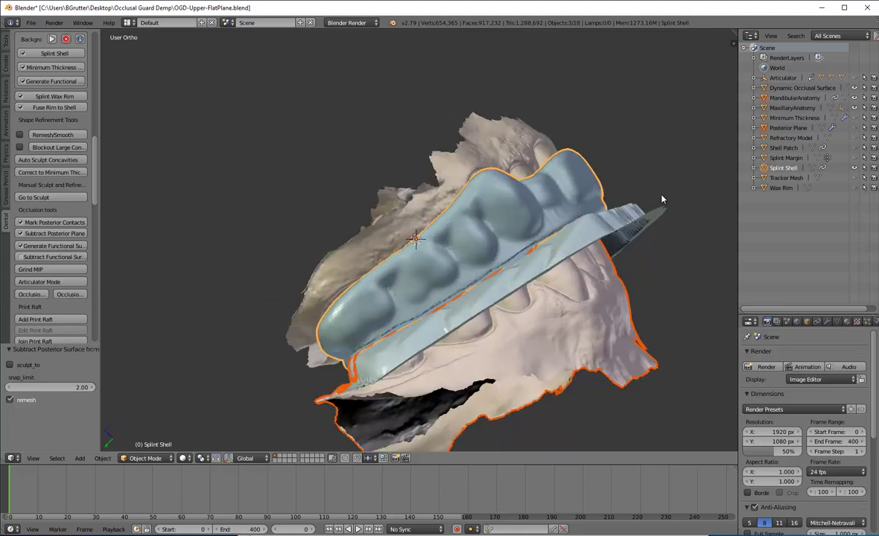
pyautogui.moveTo(540, 264); pyautogui.dragTo(481, 366, button='middle')
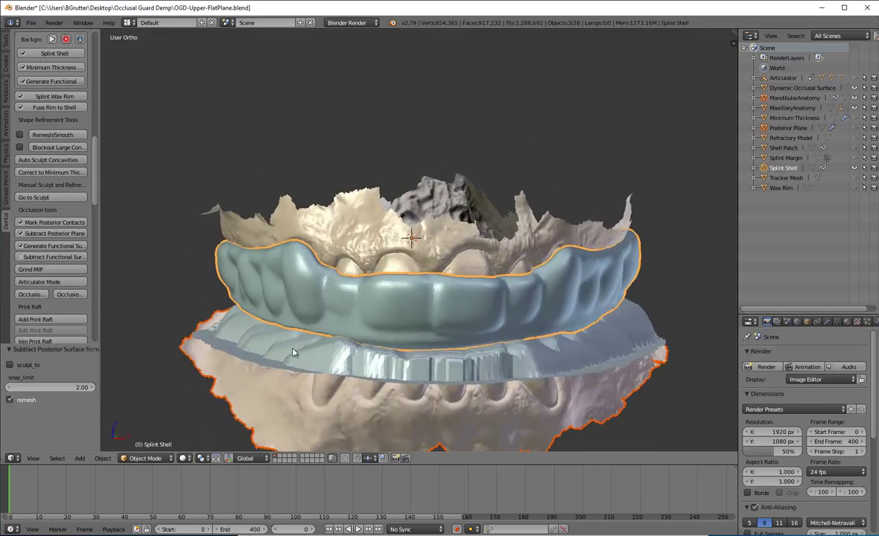
pyautogui.moveTo(294, 351); pyautogui.dragTo(350, 313, button='middle')
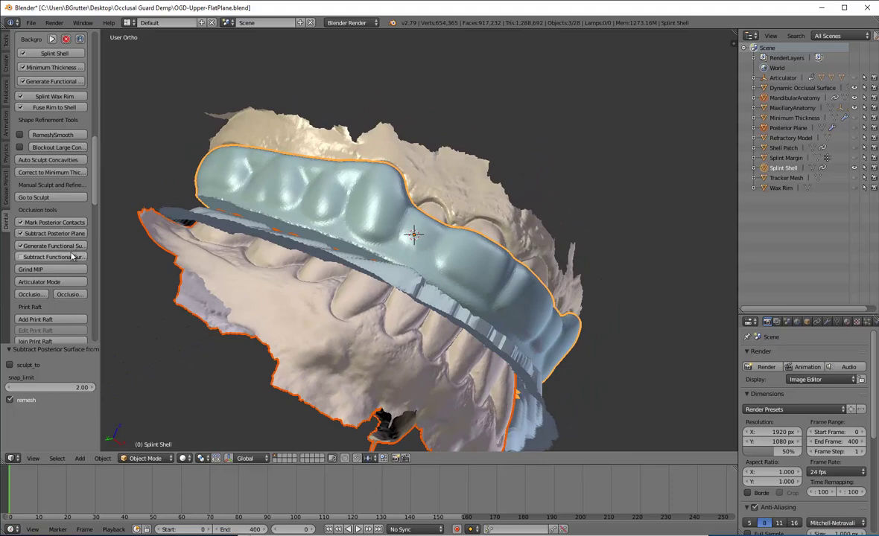
pyautogui.click(73, 256)
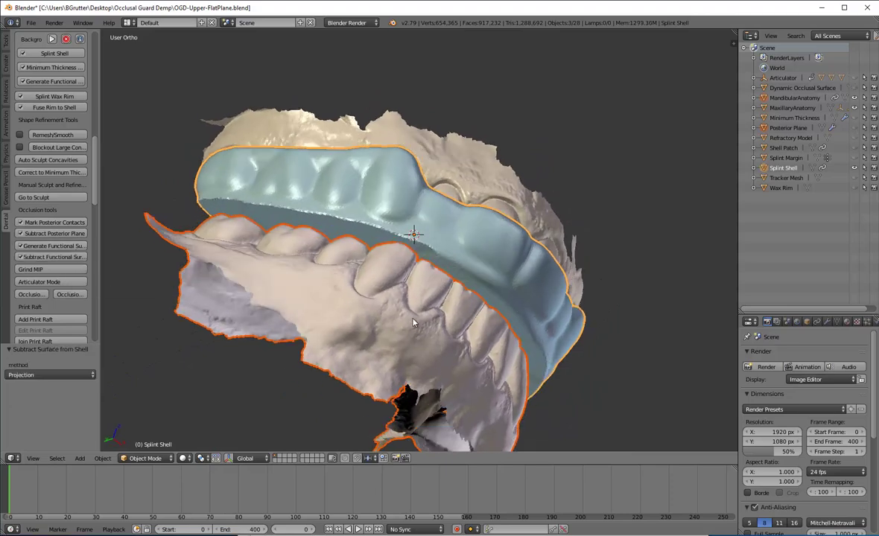
# Inspect the anterior ramp and the flat posterior surface of the splint shell against the lower teeth from both sides, the front and below
pyautogui.moveTo(416, 320); pyautogui.dragTo(535, 175, button='middle')
pyautogui.moveTo(600, 159); pyautogui.dragTo(410, 332, button='middle')
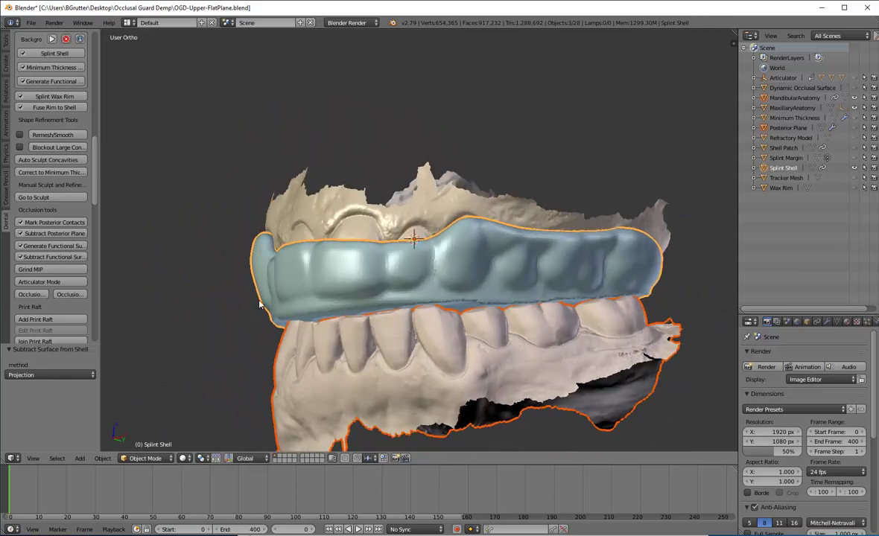
pyautogui.moveTo(410, 332); pyautogui.dragTo(324, 239, button='middle')
pyautogui.moveTo(491, 133); pyautogui.dragTo(436, 174, button='middle')
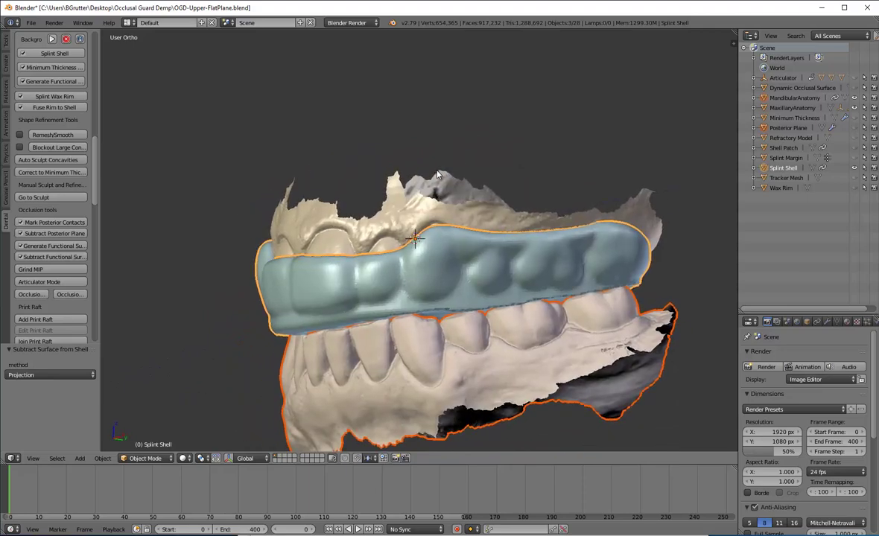
pyautogui.moveTo(438, 174); pyautogui.dragTo(241, 262, button='middle')
pyautogui.moveTo(171, 301); pyautogui.dragTo(544, 358, button='middle')
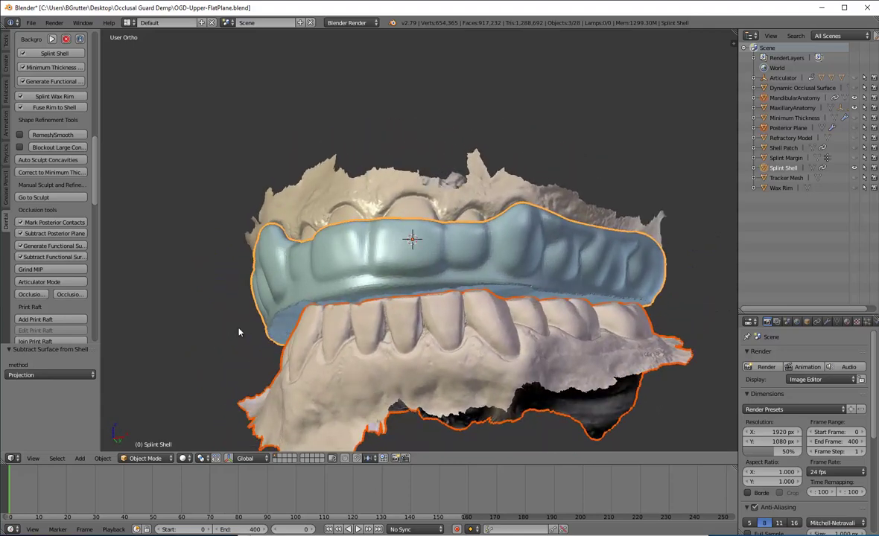
pyautogui.moveTo(261, 284); pyautogui.dragTo(419, 318, button='middle')
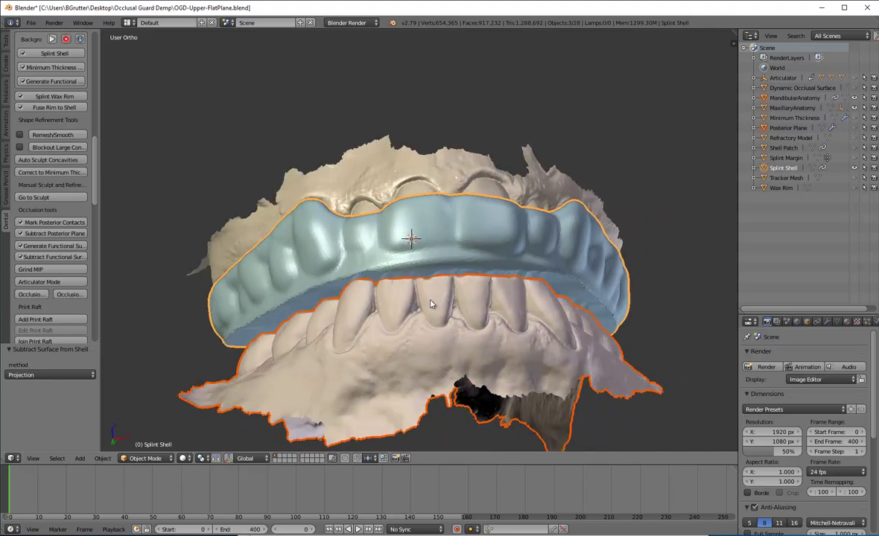
pyautogui.moveTo(481, 176); pyautogui.dragTo(424, 190, button='middle')
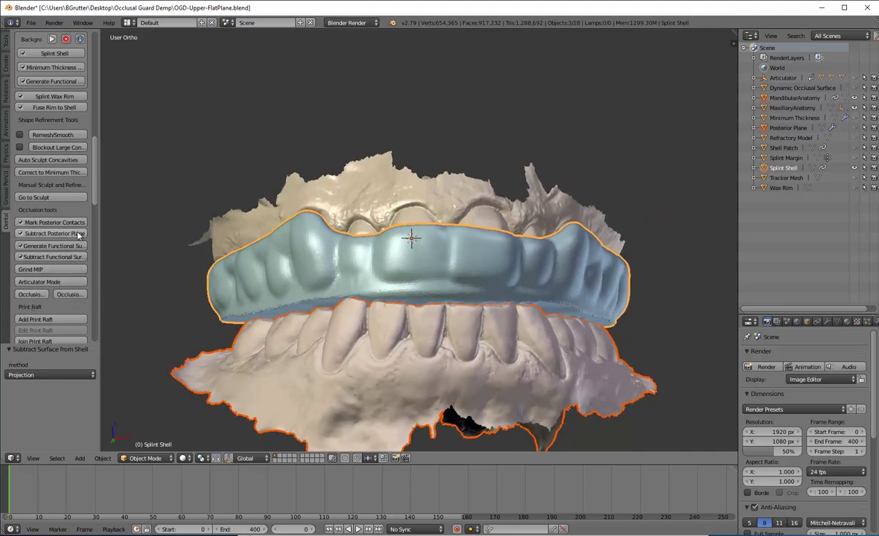
pyautogui.scroll(-3, 74, 245)
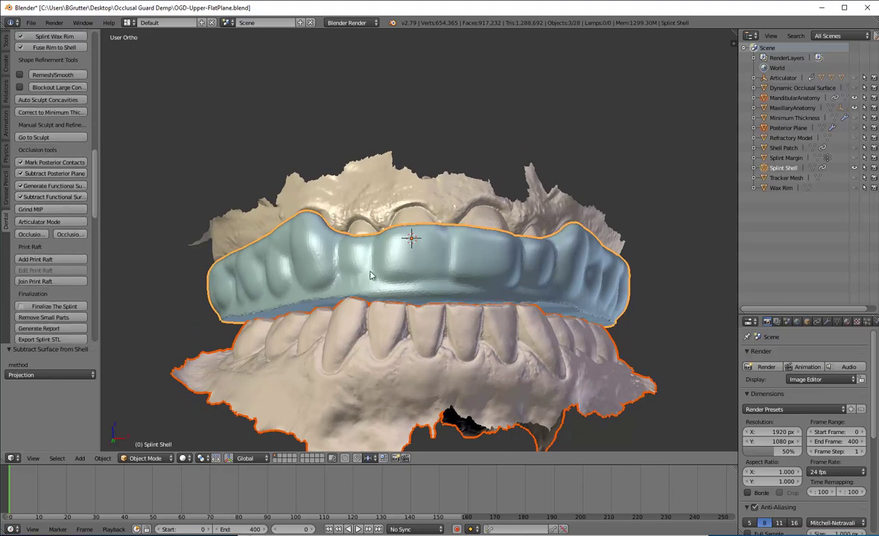
pyautogui.moveTo(384, 178); pyautogui.dragTo(521, 386, button='middle')
pyautogui.scroll(-2, 522, 386)
pyautogui.moveTo(484, 349); pyautogui.dragTo(412, 221, button='middle')
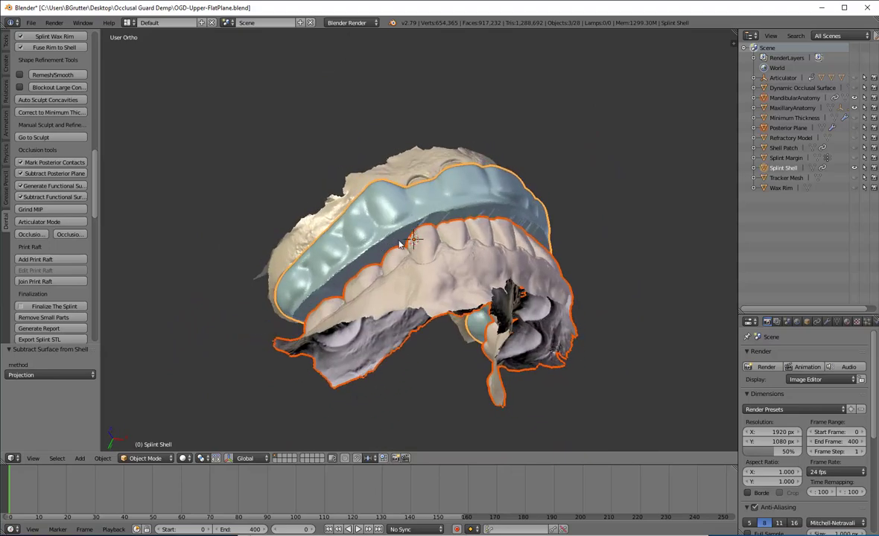
pyautogui.moveTo(593, 168); pyautogui.dragTo(452, 264, button='middle')
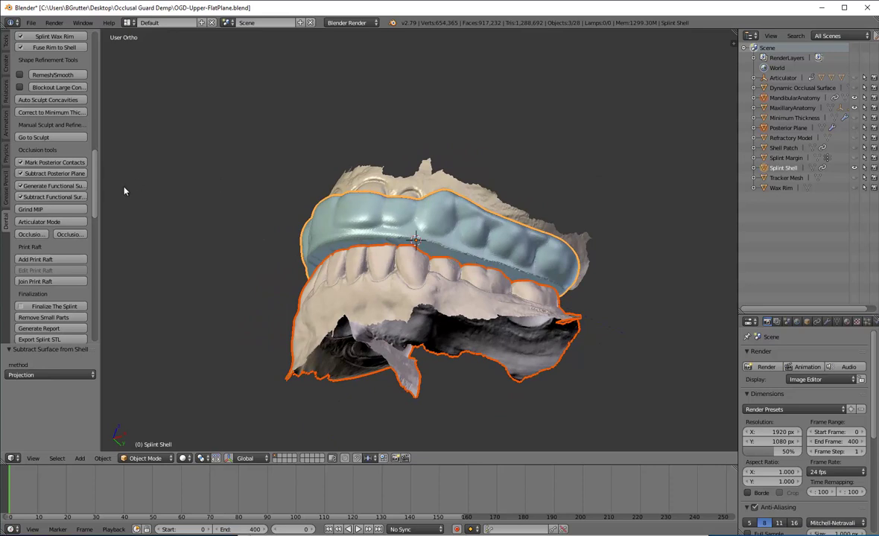
# Remesh and smooth the splint shell using Remesh Smooth Inflate with detail 1.50, 15 smooth iterations and volume correction 0.05
pyautogui.scroll(1, 37, 118)
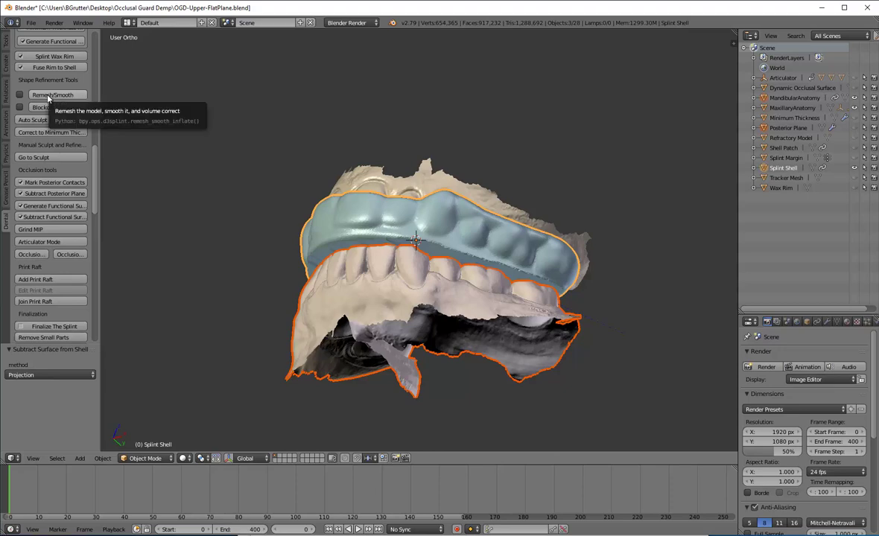
pyautogui.scroll(5, 224, 179)
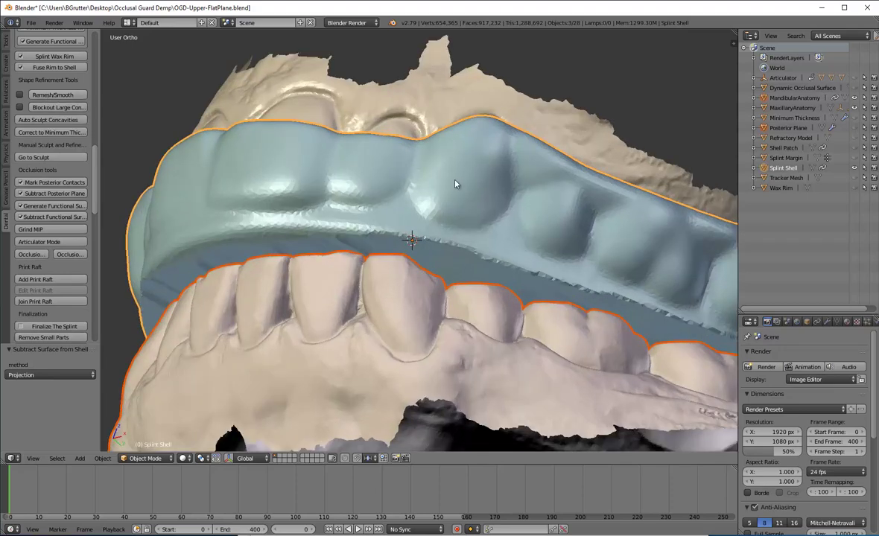
pyautogui.moveTo(454, 183); pyautogui.dragTo(417, 204, button='middle')
pyautogui.click(53, 94)
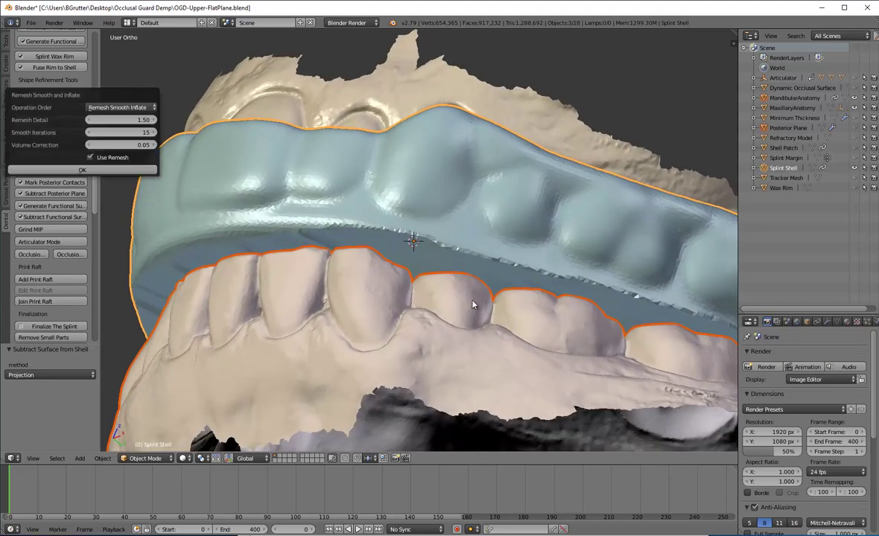
pyautogui.press('Return')
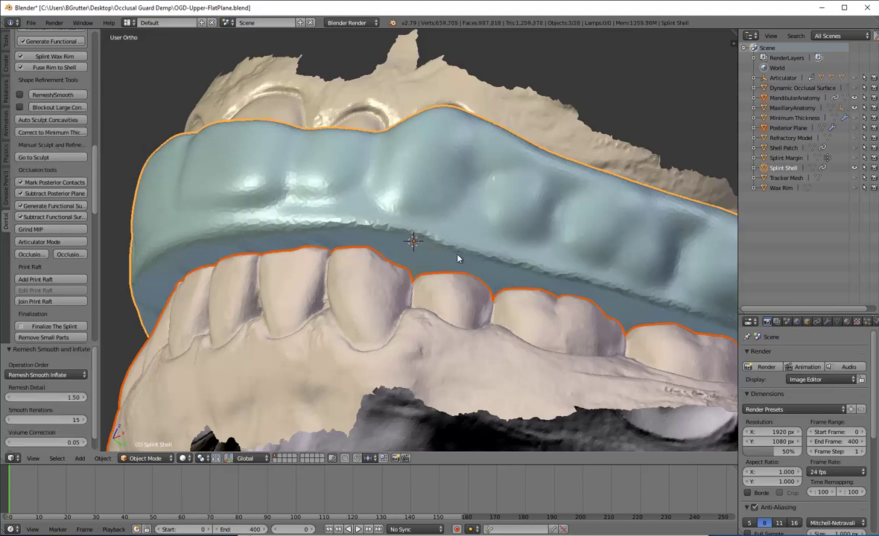
# Subtract the posterior plane from the smoothed shell again with snap limit 2.00, and subtract the functional surface using Projection
pyautogui.moveTo(226, 245); pyautogui.dragTo(443, 233, button='middle')
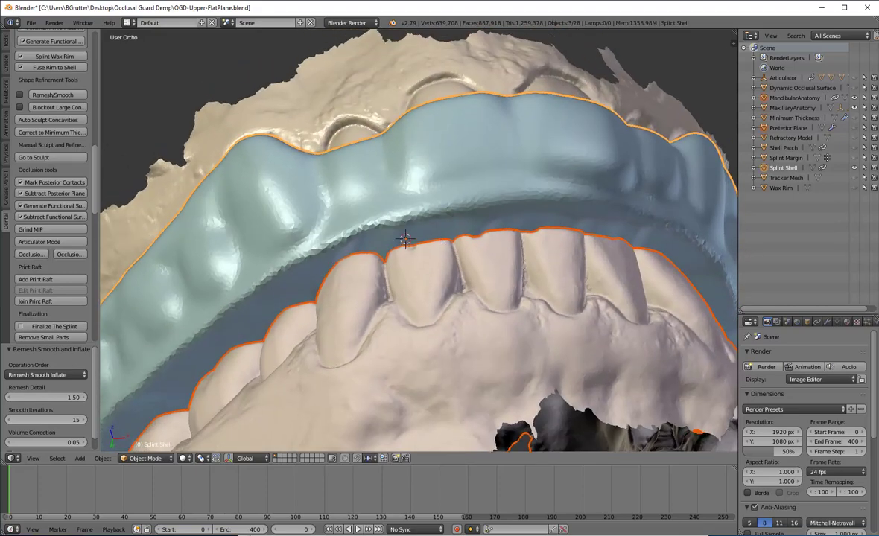
pyautogui.click(49, 193)
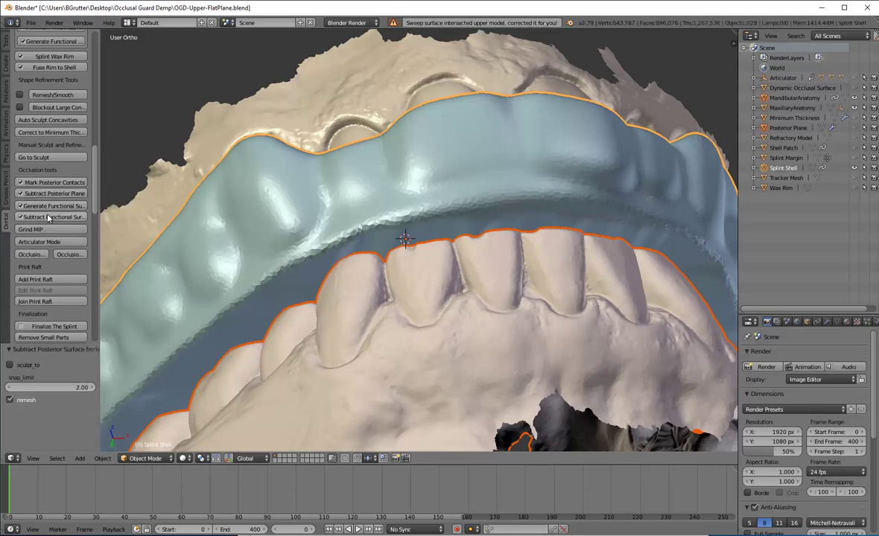
pyautogui.click(49, 216)
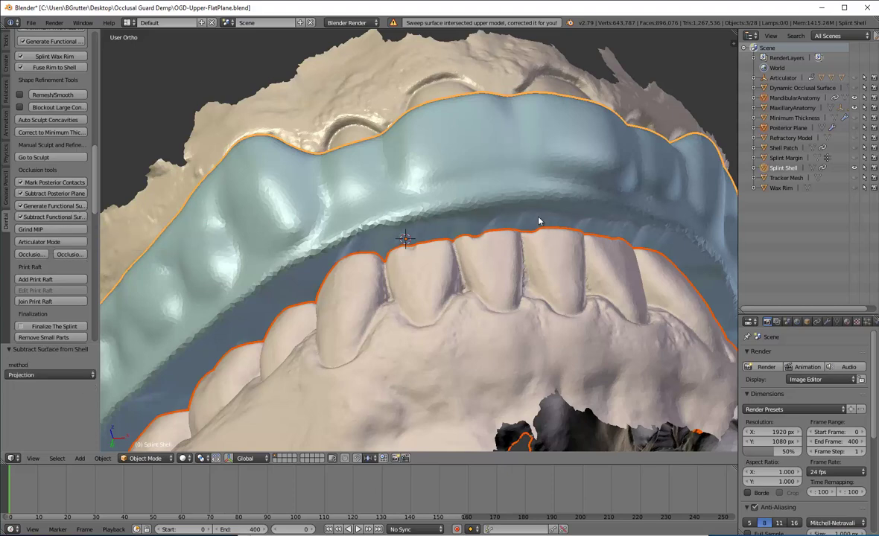
# Hide the mandibular anatomy and inspect the splint shell's biting surface from the front, below and both sides
pyautogui.scroll(-6, 501, 199)
pyautogui.moveTo(501, 198); pyautogui.dragTo(510, 165, button='middle')
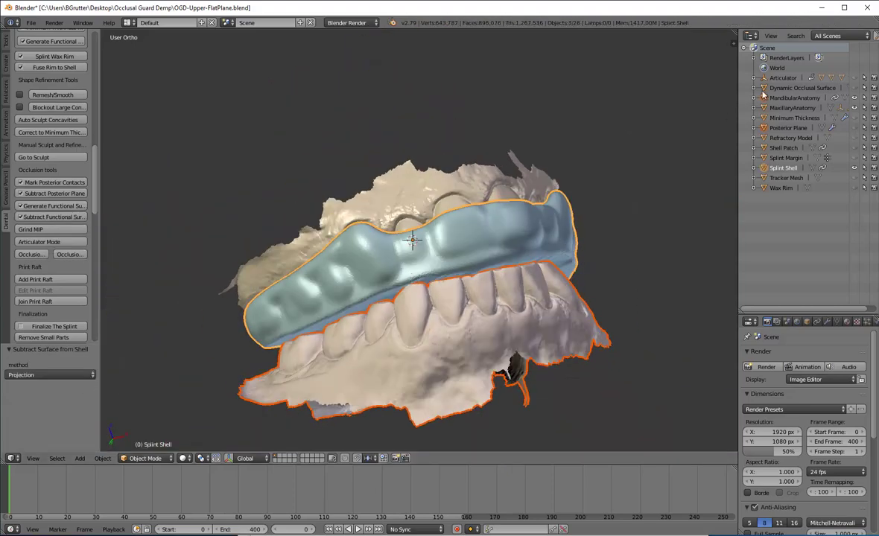
pyautogui.moveTo(441, 291); pyautogui.dragTo(344, 290, button='middle')
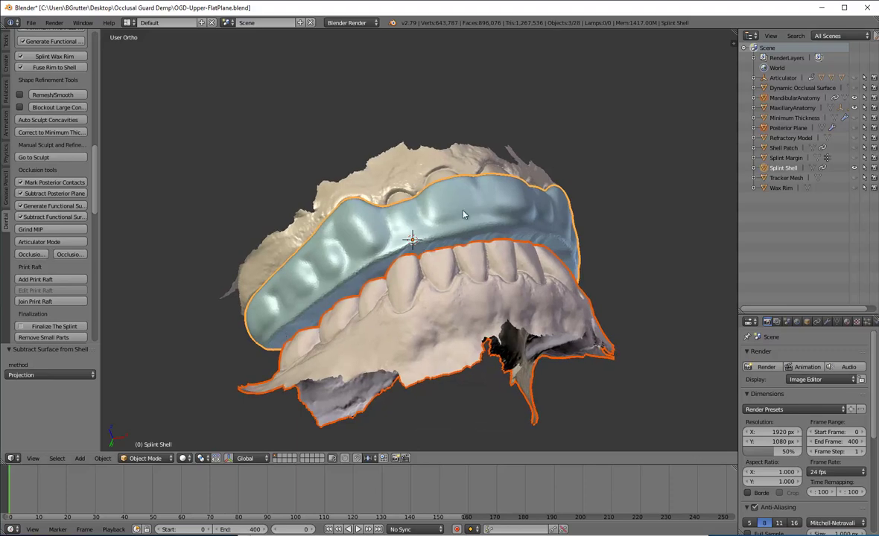
pyautogui.moveTo(529, 221); pyautogui.dragTo(514, 284, button='middle')
pyautogui.moveTo(433, 311); pyautogui.dragTo(298, 312, button='middle')
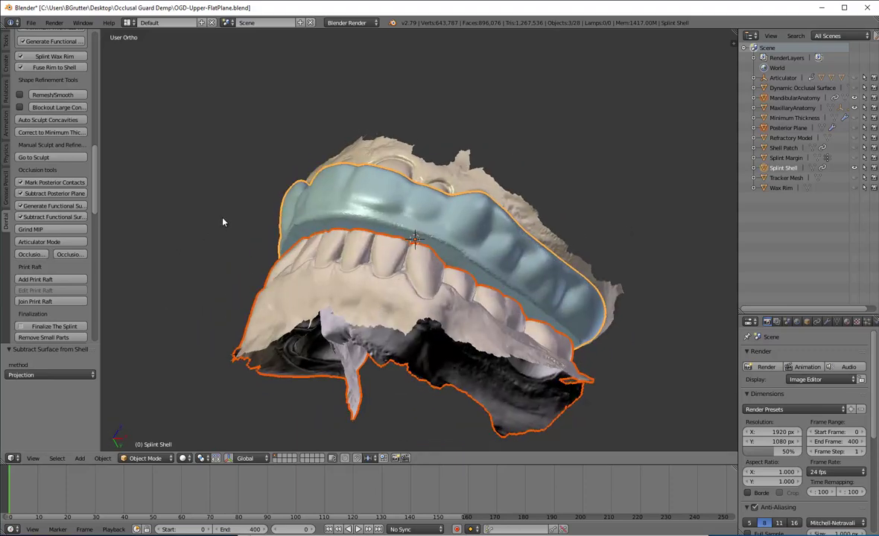
pyautogui.moveTo(232, 219); pyautogui.dragTo(365, 225, button='middle')
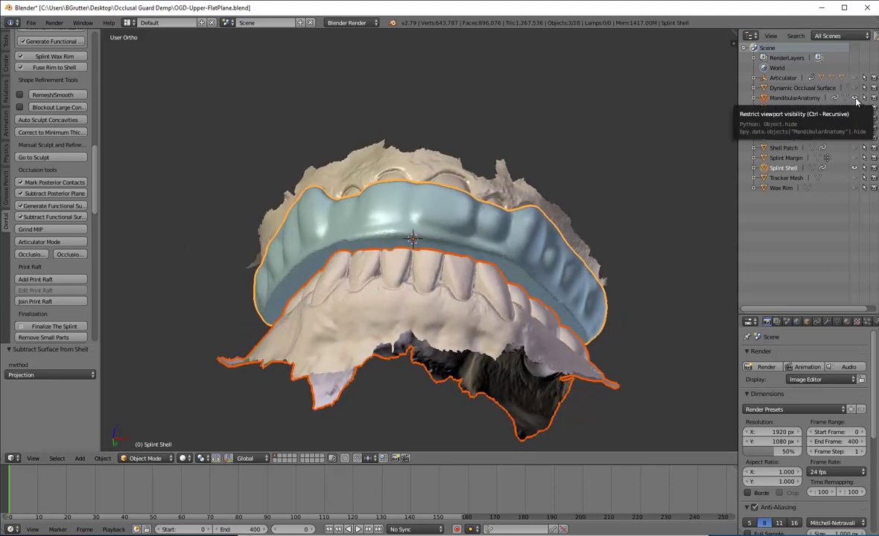
pyautogui.click(855, 98)
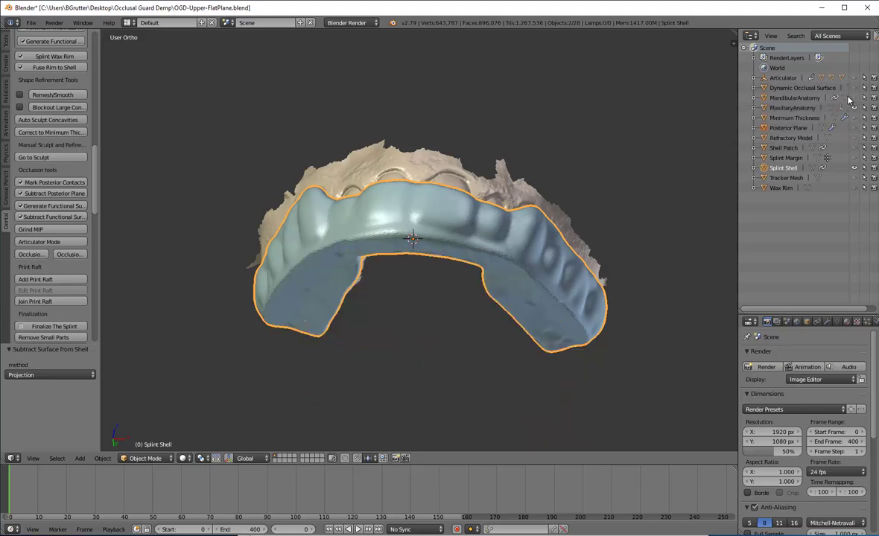
pyautogui.moveTo(308, 320); pyautogui.dragTo(305, 187, button='middle')
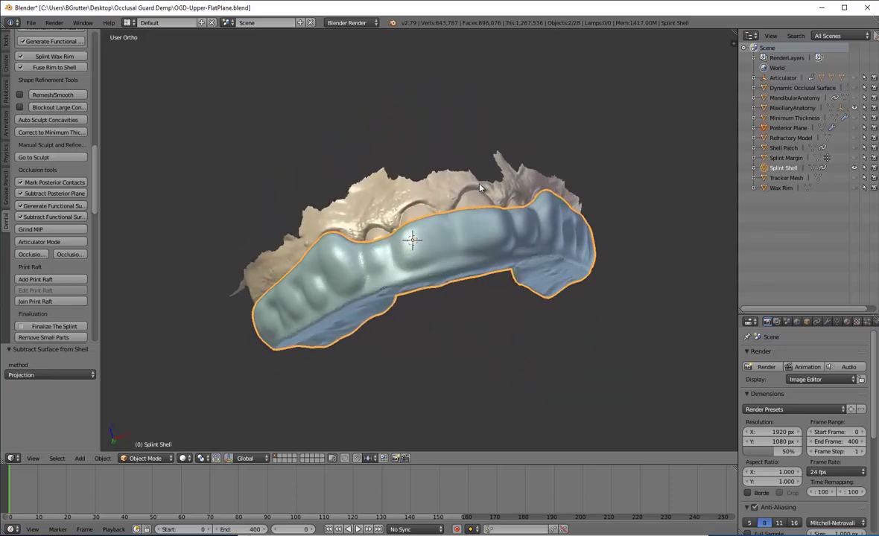
pyautogui.moveTo(480, 188); pyautogui.dragTo(280, 226, button='middle')
# Add a print raft at the shell's anterior midline edge with width 18.00, length 7.50, thickness 2.00, bevel 0.50 and angle 45
pyautogui.scroll(10, 81, 107)
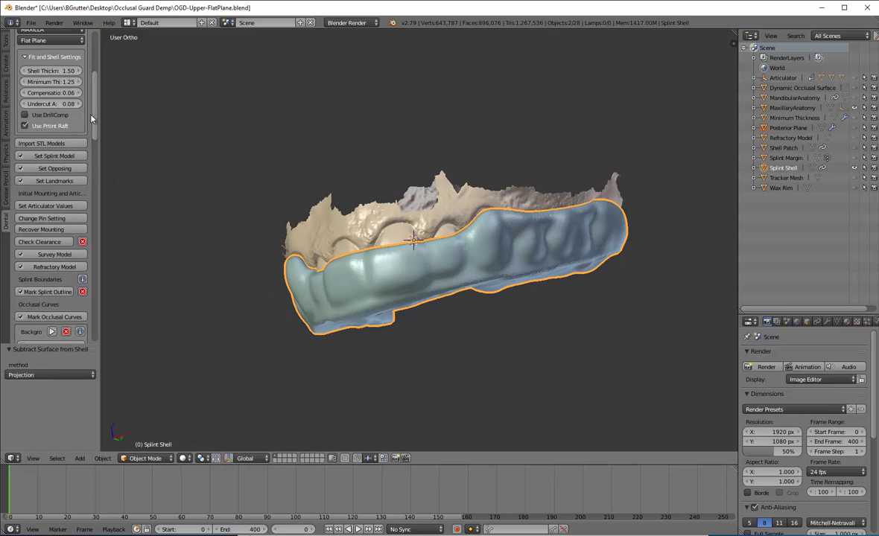
pyautogui.scroll(-2, 93, 125)
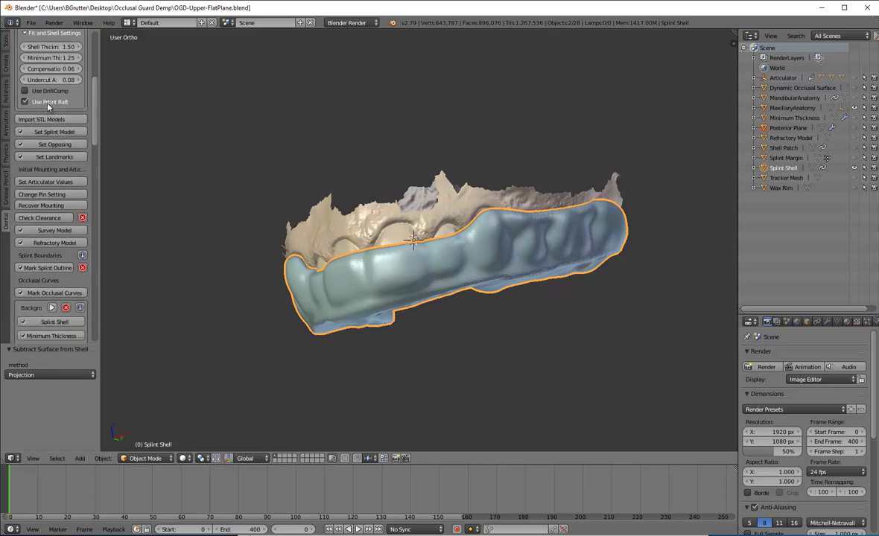
pyautogui.moveTo(97, 109); pyautogui.dragTo(96, 173)
pyautogui.scroll(-1, 32, 247)
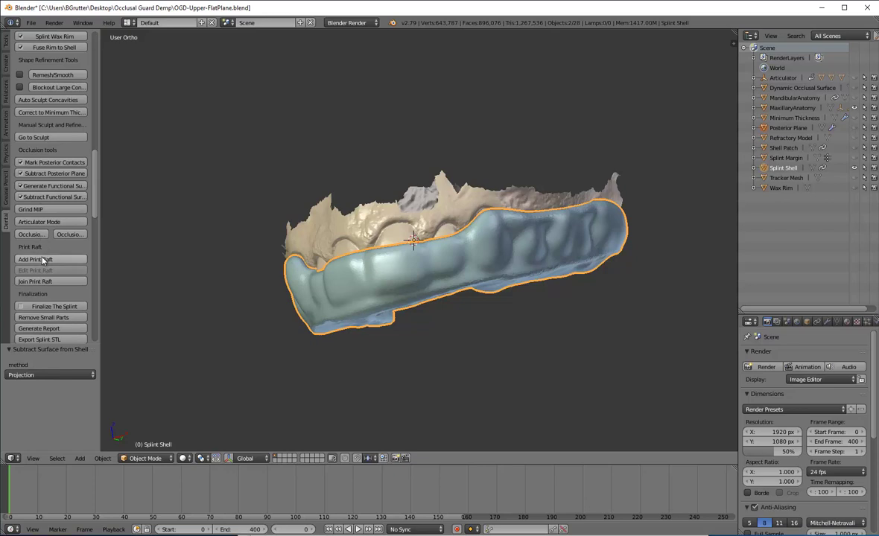
pyautogui.moveTo(261, 155); pyautogui.dragTo(311, 152, button='middle')
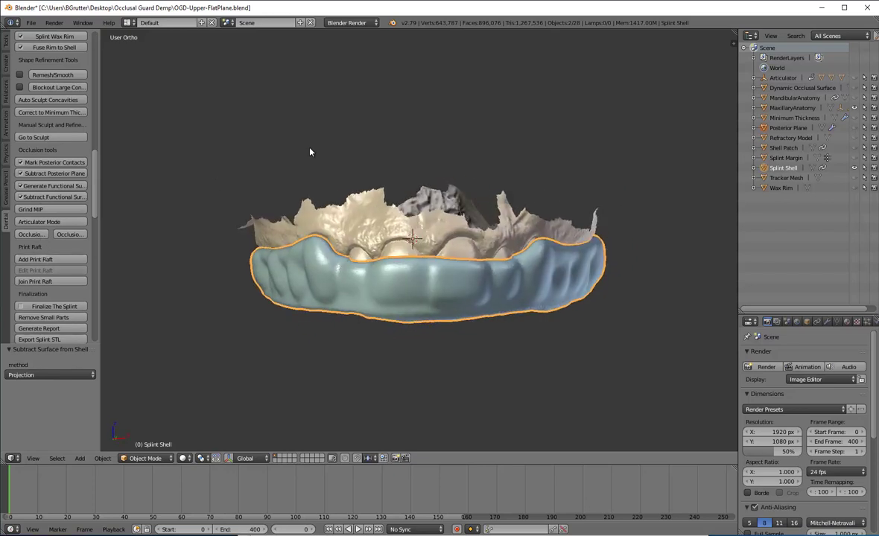
pyautogui.click(427, 318)
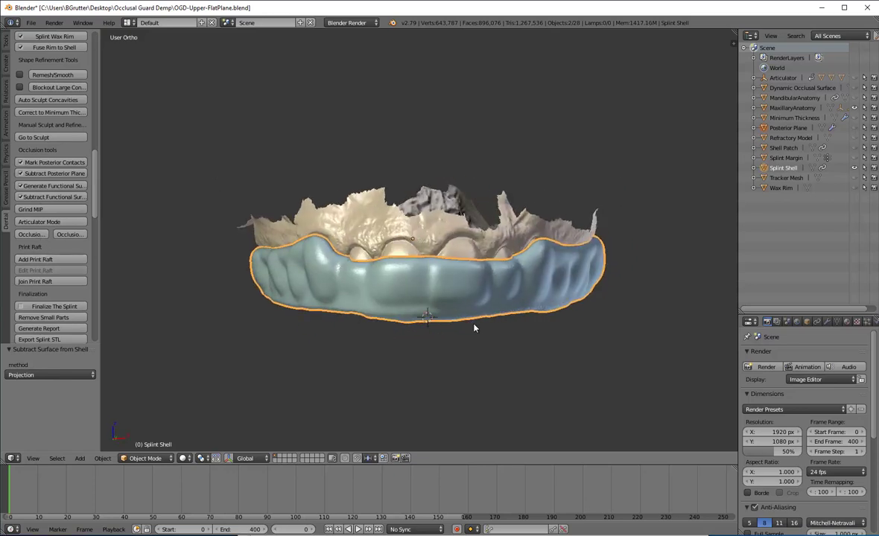
pyautogui.moveTo(475, 326); pyautogui.dragTo(482, 272, button='middle')
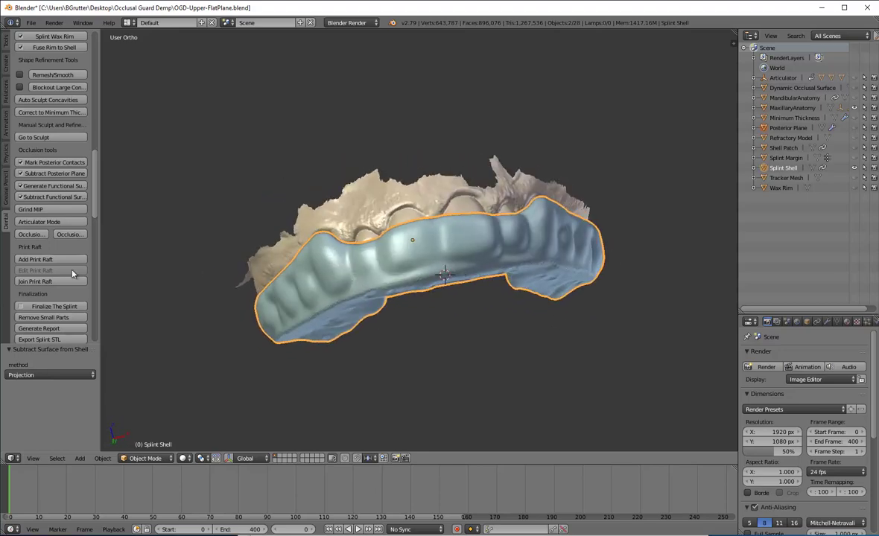
pyautogui.click(53, 258)
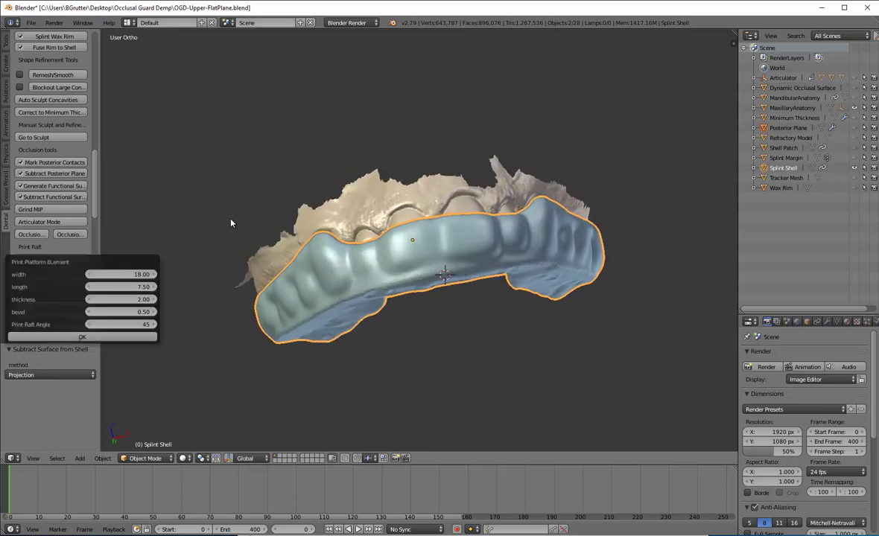
pyautogui.click(82, 337)
# Examine the print raft's position and angle against the anterior edge of the splint shell from the side, above and below
pyautogui.moveTo(358, 164); pyautogui.dragTo(563, 271, button='middle')
pyautogui.moveTo(311, 313); pyautogui.dragTo(267, 263, button='middle')
pyautogui.scroll(6, 532, 325)
pyautogui.scroll(-8, 476, 384)
pyautogui.moveTo(447, 363); pyautogui.dragTo(434, 414, button='middle')
pyautogui.moveTo(558, 360); pyautogui.dragTo(409, 365, button='middle')
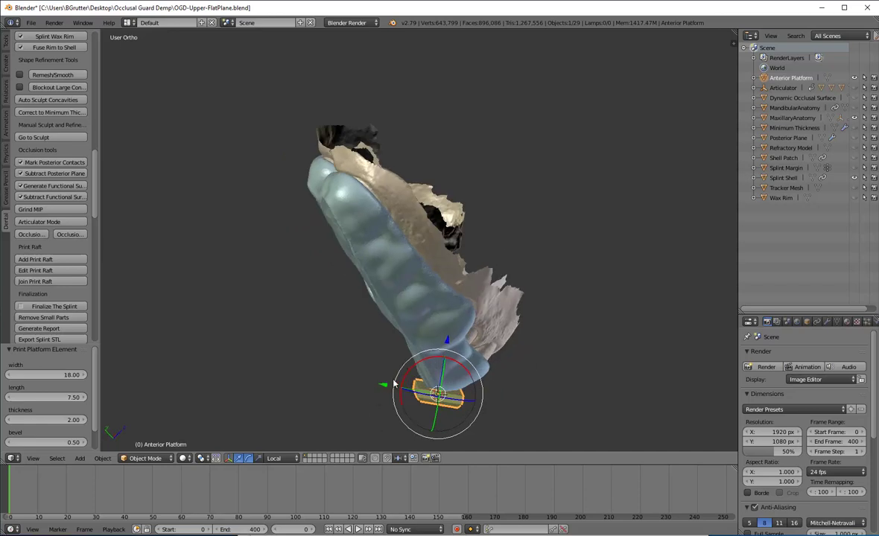
pyautogui.moveTo(549, 259); pyautogui.dragTo(399, 263, button='middle')
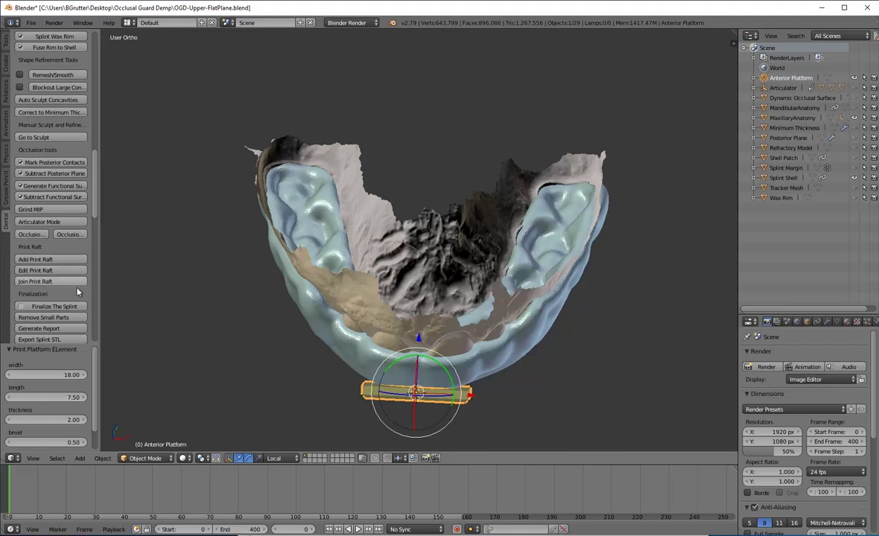
pyautogui.moveTo(187, 287); pyautogui.dragTo(406, 157, button='middle')
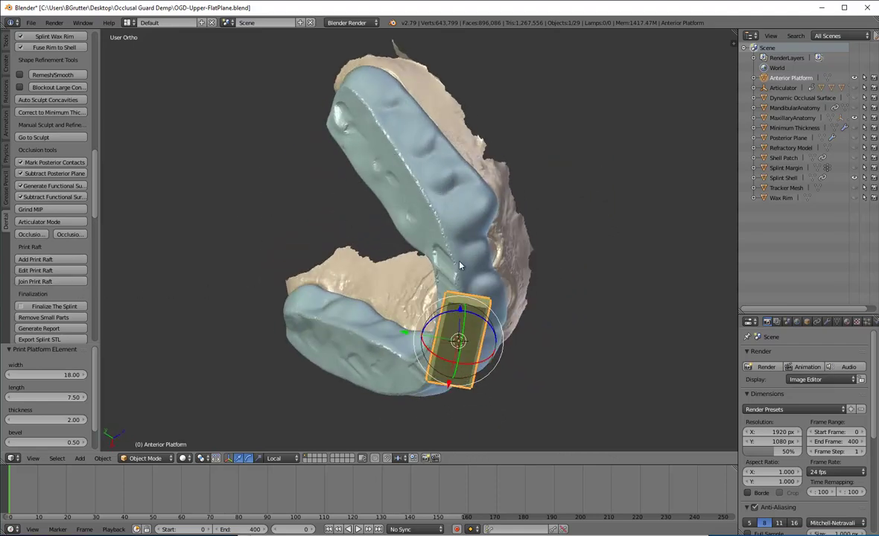
# Join the print raft to the splint shell and check the shell's inner surface
pyautogui.click(60, 286)
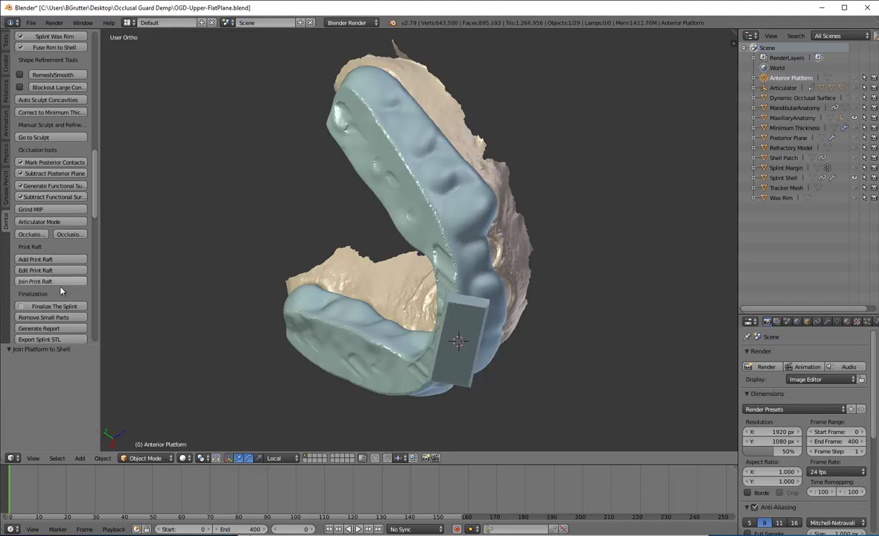
pyautogui.moveTo(418, 124); pyautogui.dragTo(372, 233, button='middle')
pyautogui.scroll(-3, 439, 304)
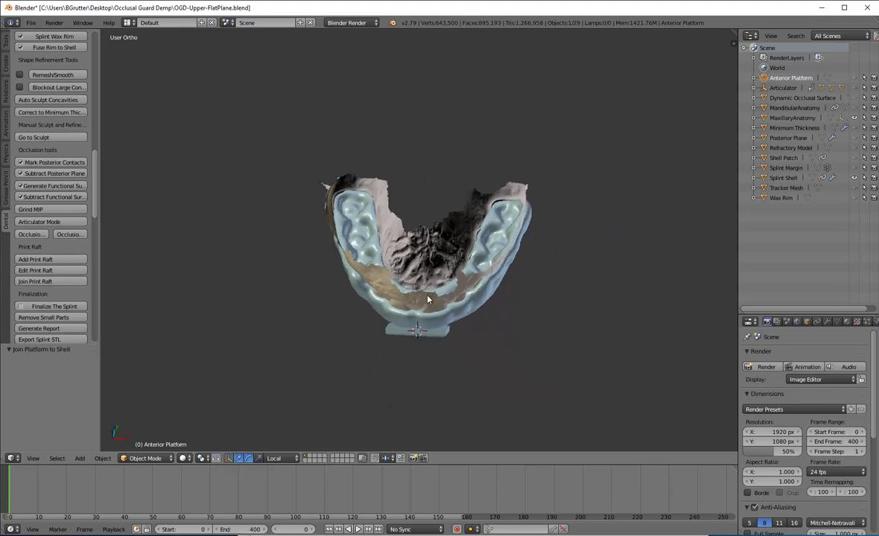
pyautogui.moveTo(427, 300); pyautogui.dragTo(406, 296, button='middle')
pyautogui.scroll(4, 403, 294)
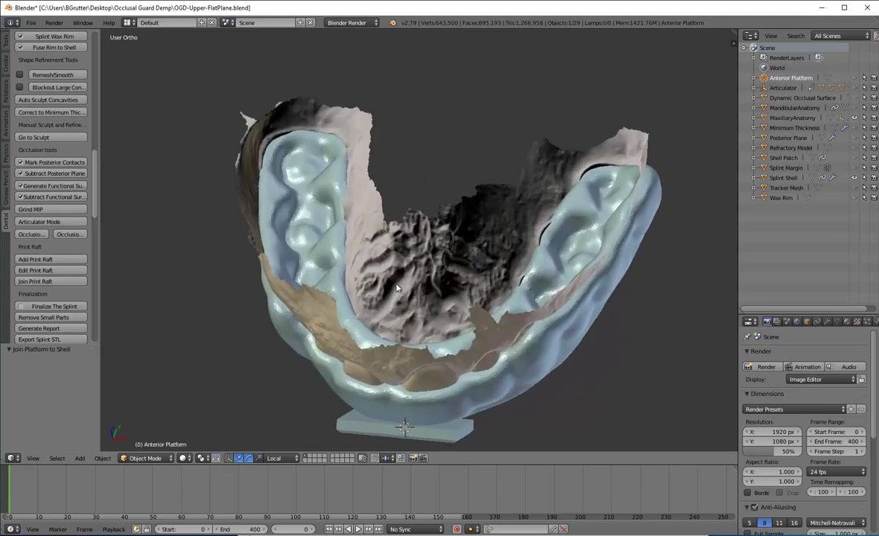
pyautogui.moveTo(385, 209); pyautogui.dragTo(439, 249, button='middle')
pyautogui.scroll(2, 439, 250)
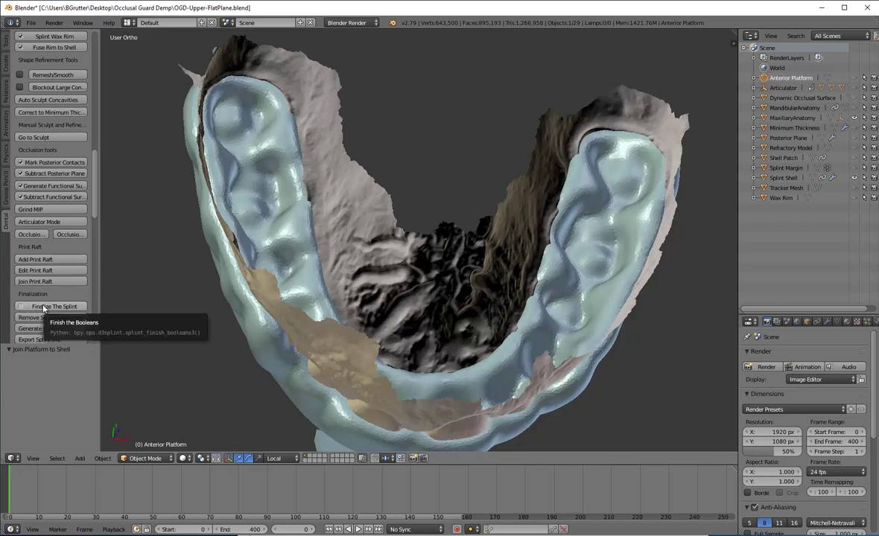
# Compare the refractory model with the splint shell, hide it again, and finalize the splint with the Bmesh solver
pyautogui.click(855, 148)
pyautogui.moveTo(524, 255); pyautogui.dragTo(444, 251, button='middle')
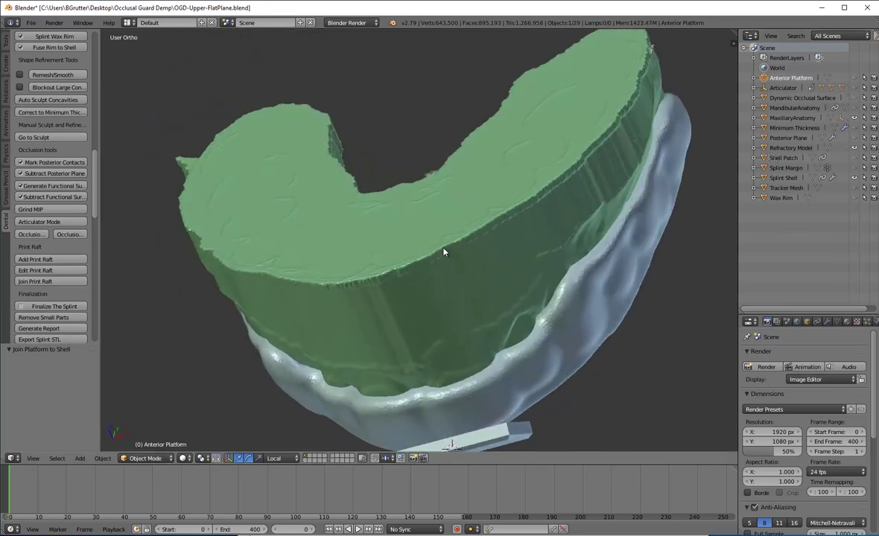
pyautogui.click(855, 148)
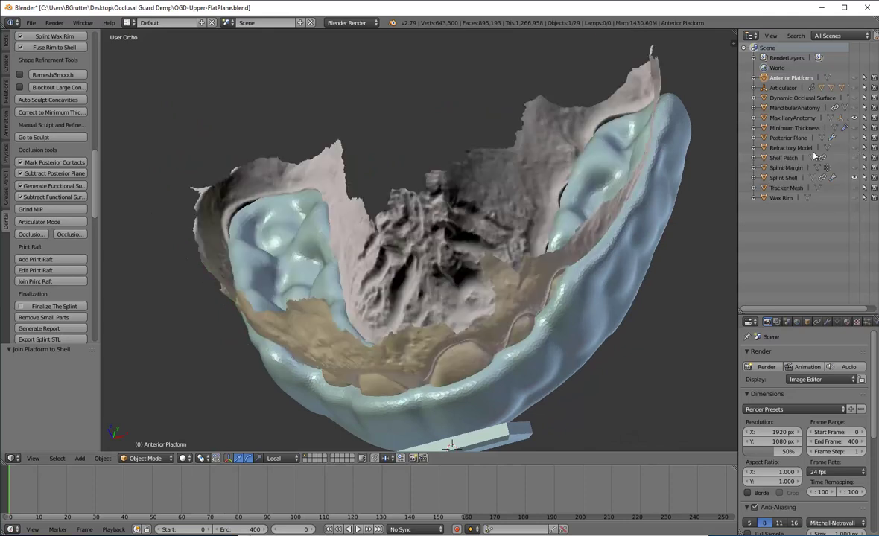
pyautogui.click(47, 309)
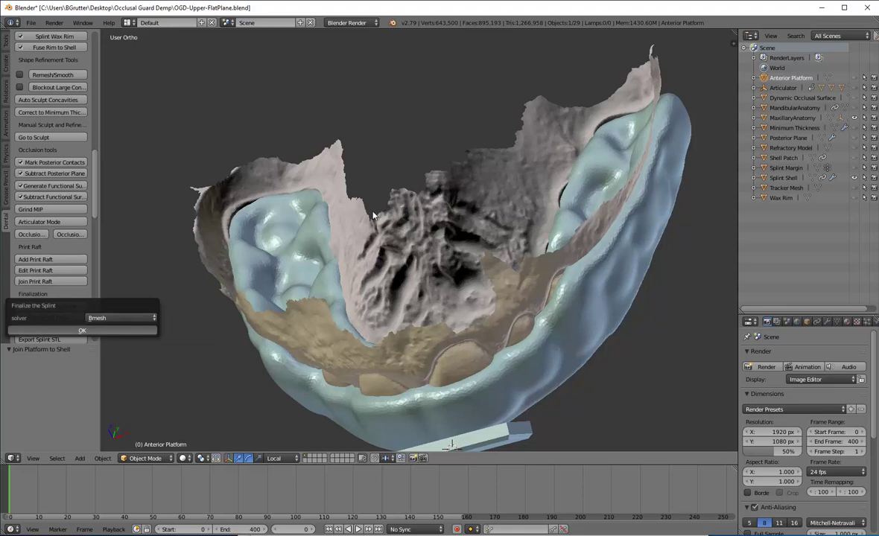
pyautogui.press('Return')
# Examine the final splint's biting surface, lingual side and attached print raft from several angles
pyautogui.moveTo(347, 195); pyautogui.dragTo(432, 304, button='middle')
pyautogui.scroll(2, 456, 246)
pyautogui.scroll(-3, 456, 245)
pyautogui.moveTo(456, 246); pyautogui.dragTo(294, 195, button='middle')
pyautogui.scroll(4, 328, 321)
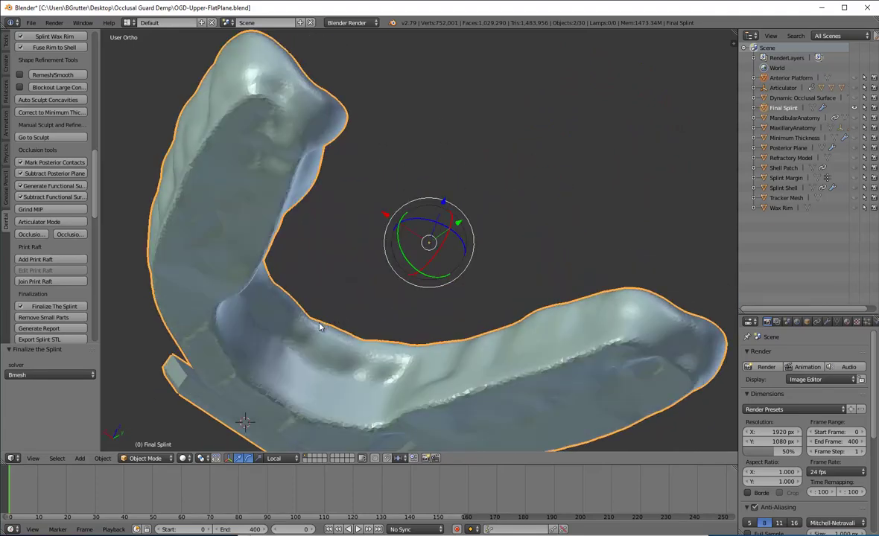
pyautogui.moveTo(319, 326); pyautogui.dragTo(157, 296, button='middle')
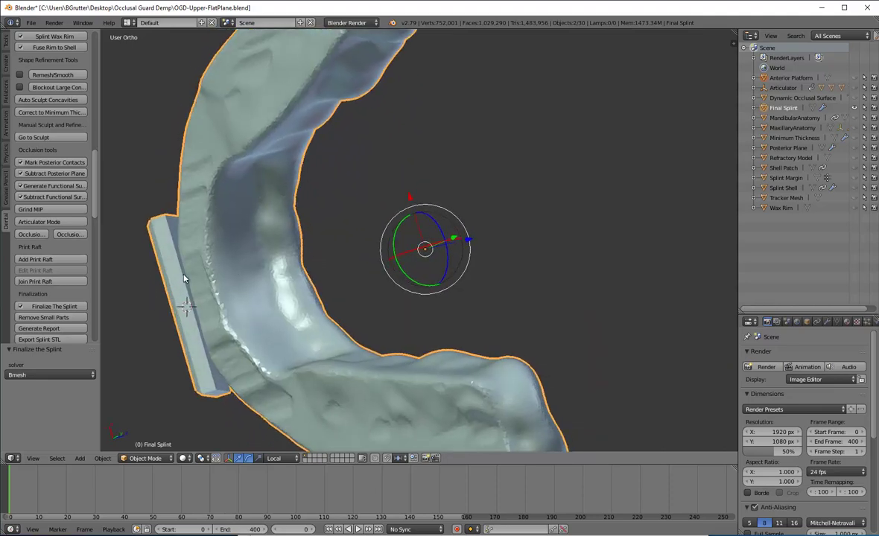
pyautogui.moveTo(207, 262); pyautogui.dragTo(225, 288, button='middle')
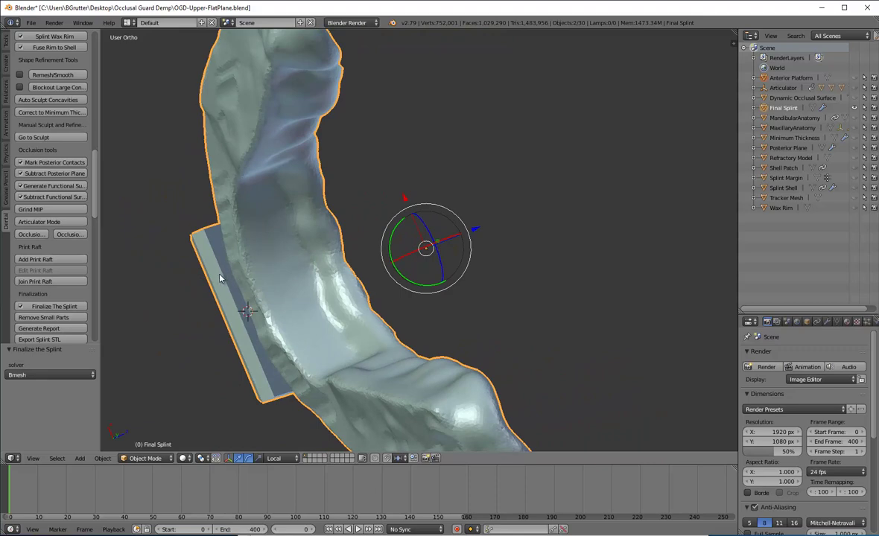
pyautogui.moveTo(206, 263); pyautogui.dragTo(162, 263, button='middle')
pyautogui.moveTo(266, 197); pyautogui.dragTo(275, 237, button='middle')
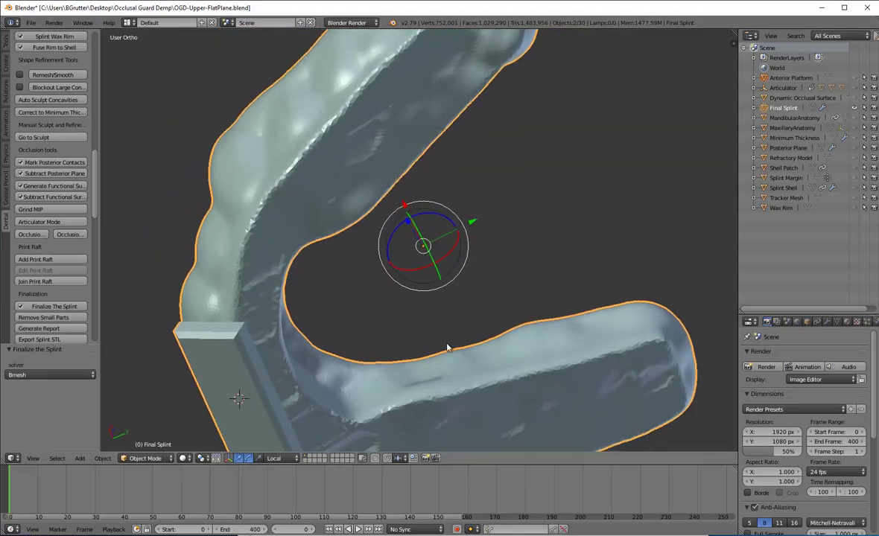
pyautogui.moveTo(466, 300); pyautogui.dragTo(207, 230, button='middle')
pyautogui.moveTo(254, 258)
pyautogui.mouseDown(button='middle')
pyautogui.moveTo(277, 259)
pyautogui.moveTo(249, 243)
pyautogui.mouseUp(button='middle')
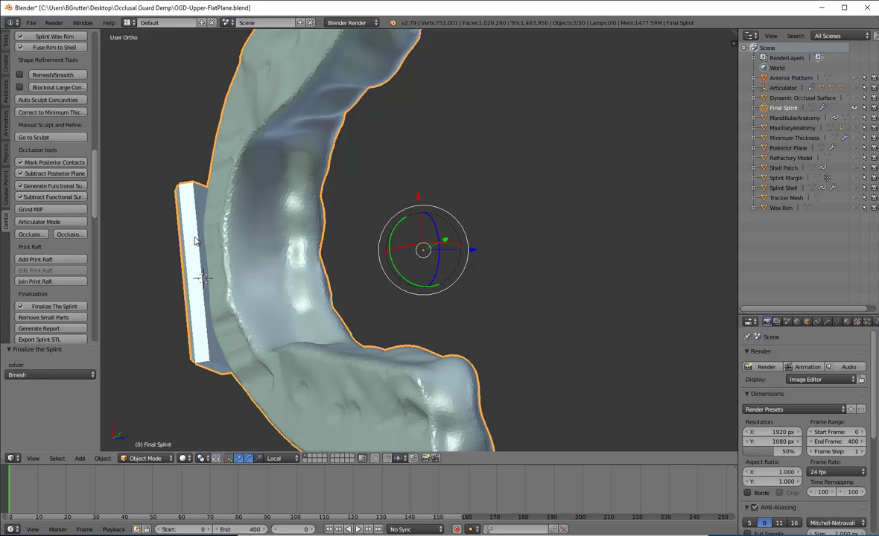
# Generate the appliance report for the final splint and export the splint as OGD-Upper-FlatPlane.stl
pyautogui.moveTo(198, 241); pyautogui.dragTo(242, 172, button='middle')
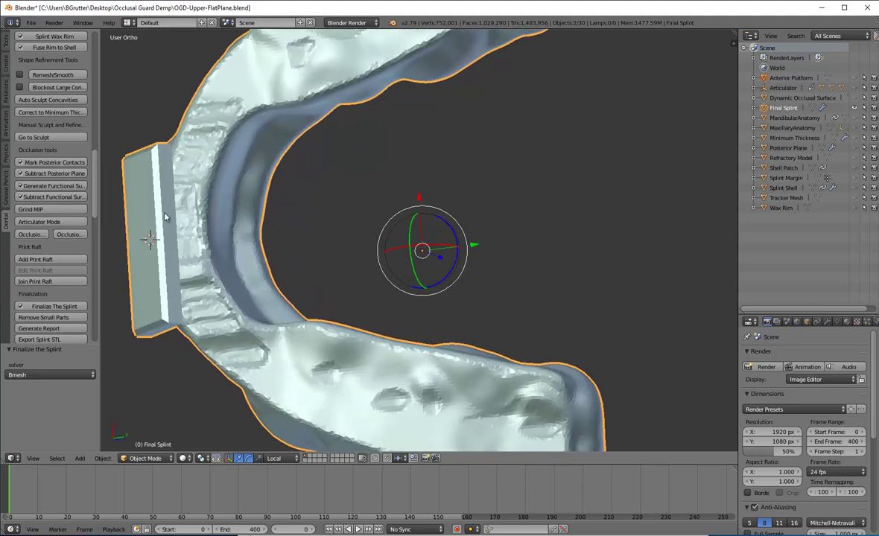
pyautogui.moveTo(384, 152); pyautogui.dragTo(205, 265, button='middle')
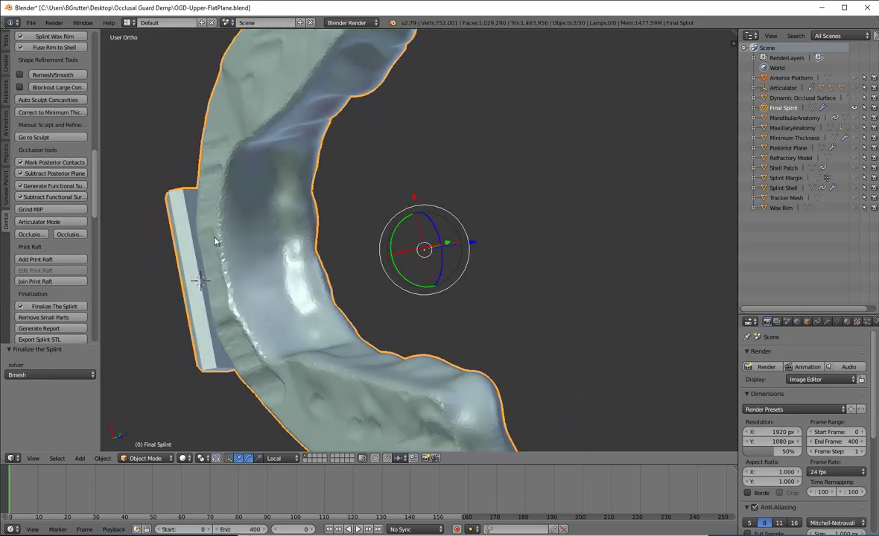
pyautogui.scroll(-2, 44, 283)
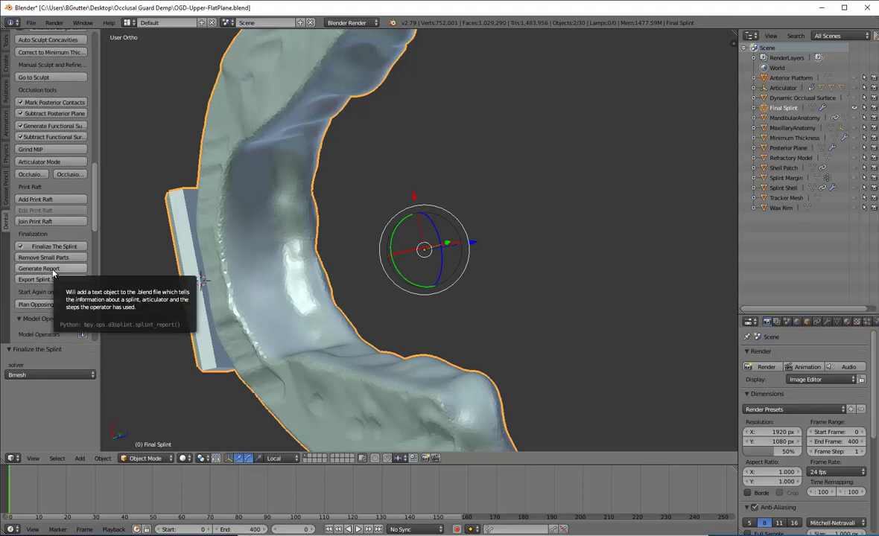
pyautogui.click(53, 274)
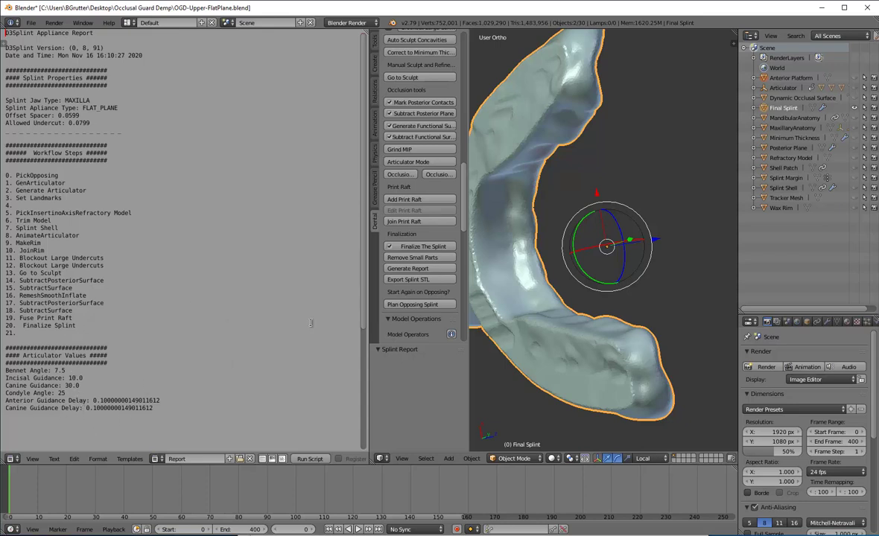
pyautogui.click(406, 281)
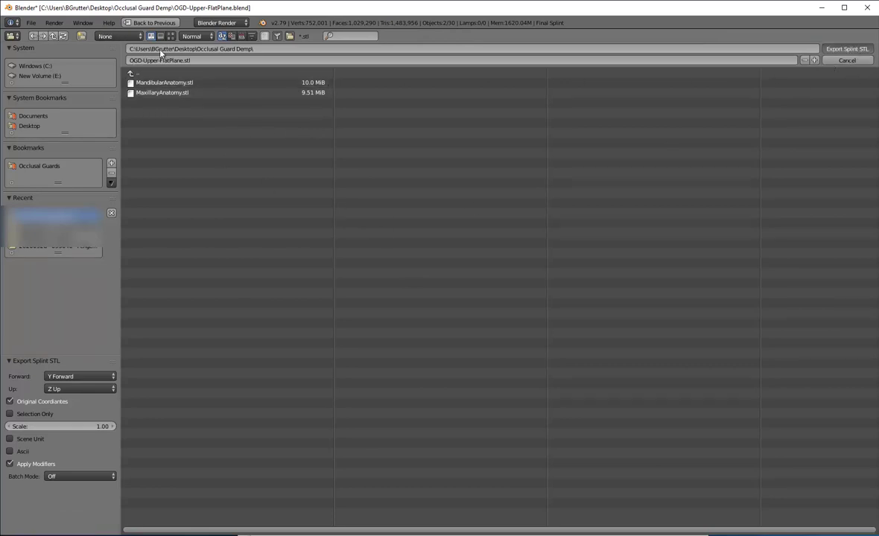
pyautogui.press('Escape')
# Switch to RayWare and import OGD-Upper-FlatPlane.stl from the Occlusal Guard Demp folder onto the build platform
pyautogui.hotkey('alt', 'Tab')
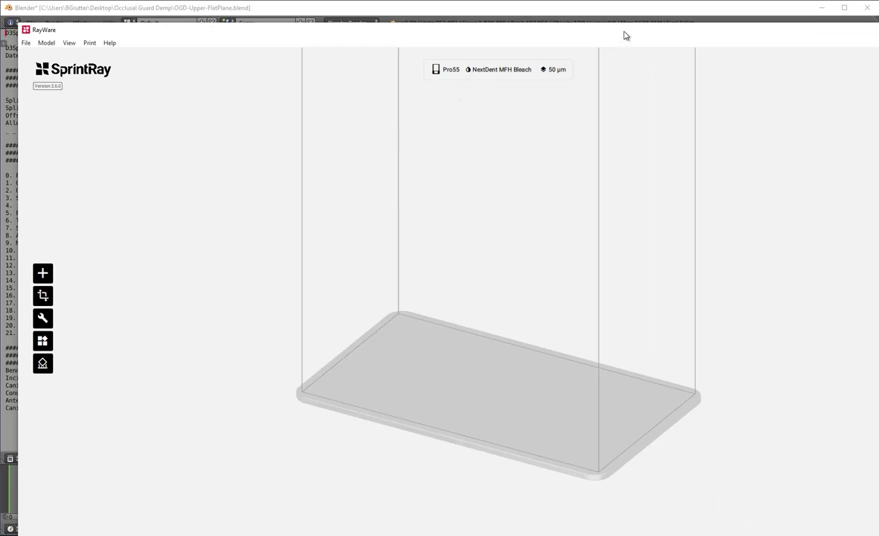
pyautogui.moveTo(624, 34); pyautogui.dragTo(615, 27)
pyautogui.doubleClick(615, 27)
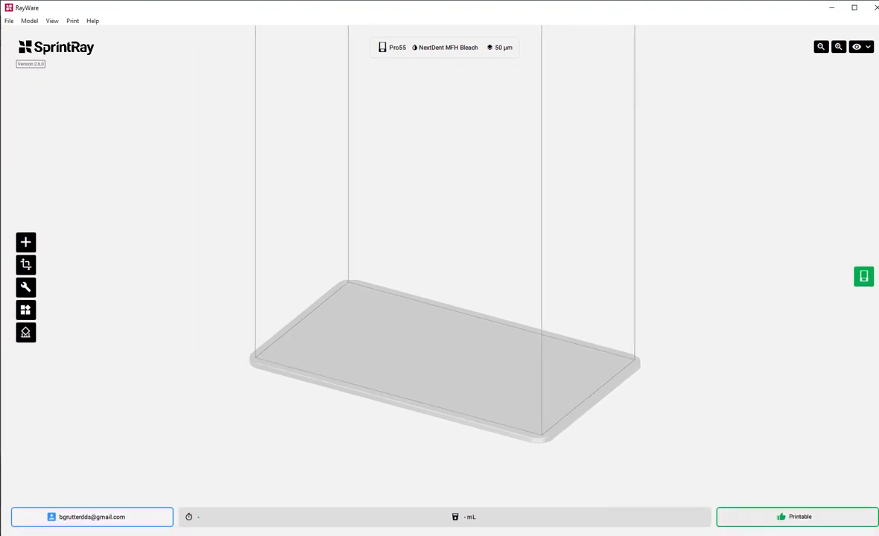
pyautogui.moveTo(878, 450); pyautogui.dragTo(875, 450)
pyautogui.hotkey('alt', 'Tab')
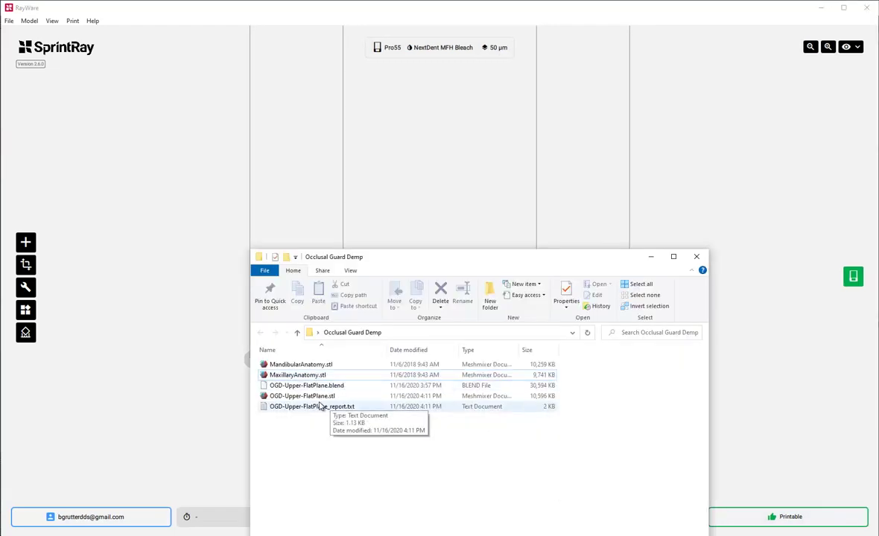
pyautogui.moveTo(304, 395); pyautogui.dragTo(376, 235)
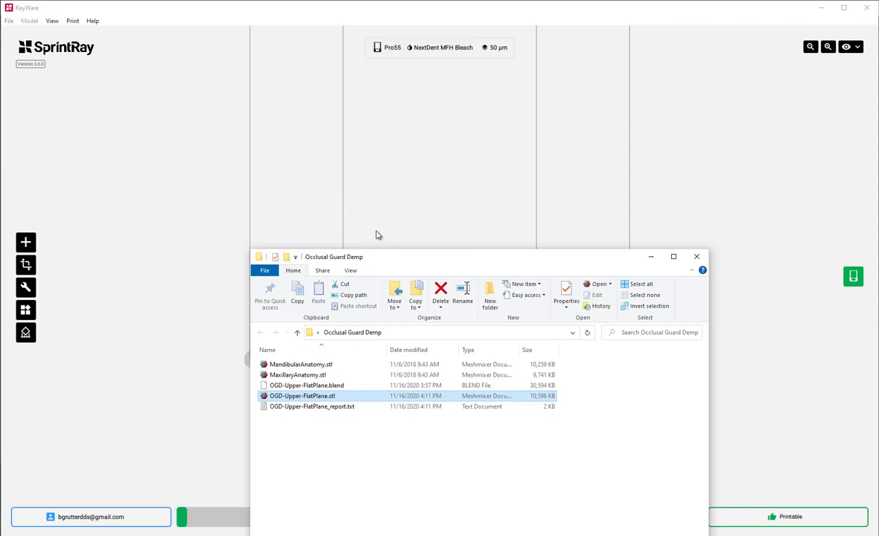
pyautogui.click(116, 436)
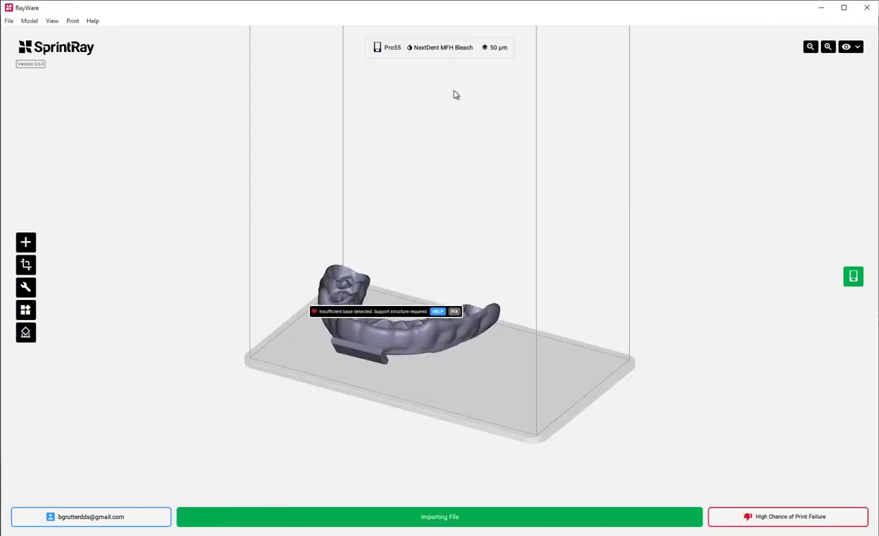
# Set the outer flat face of the print raft as the splint's base so the arch stands upright on the platform
pyautogui.click(366, 293)
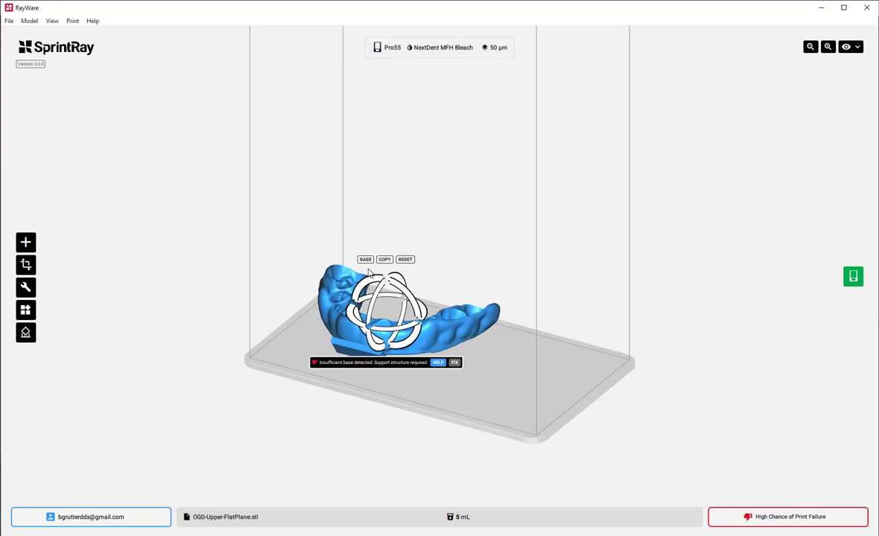
pyautogui.click(365, 260)
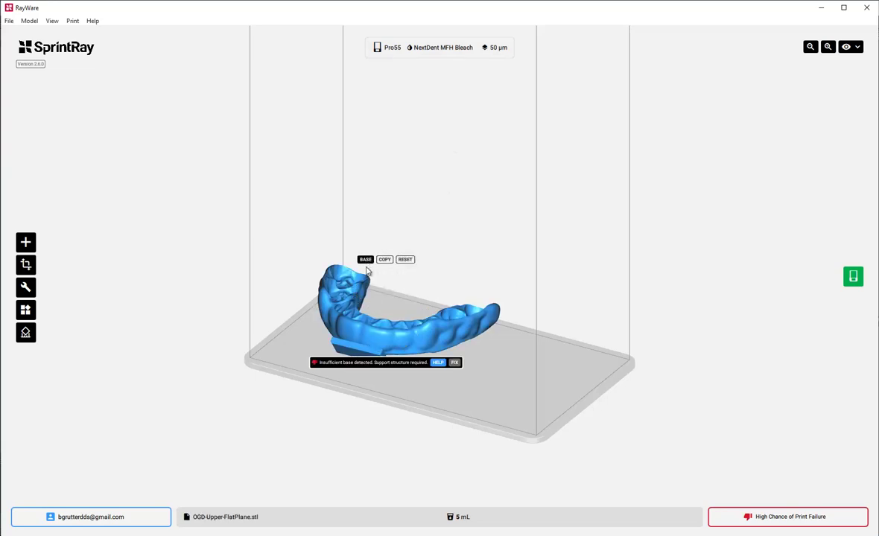
pyautogui.moveTo(344, 349); pyautogui.dragTo(374, 287, button='right')
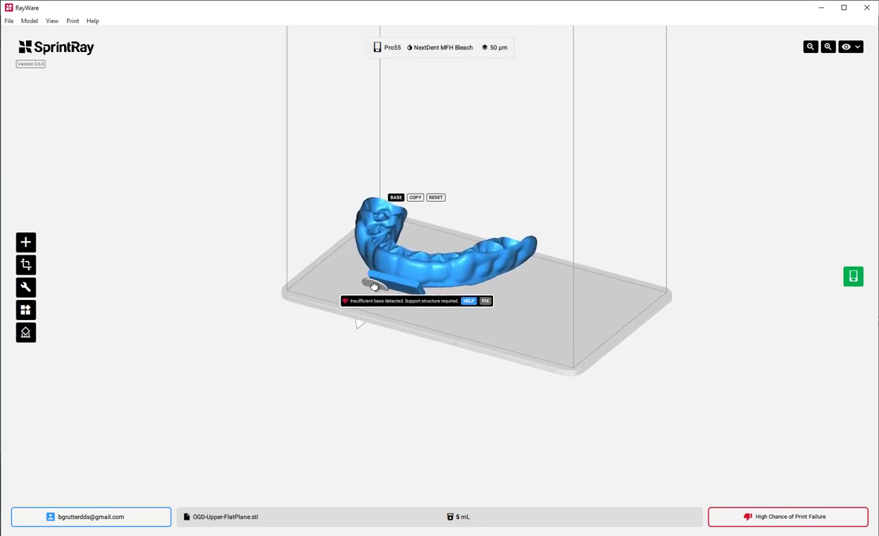
pyautogui.moveTo(374, 286); pyautogui.dragTo(380, 279)
pyautogui.scroll(3, 382, 276)
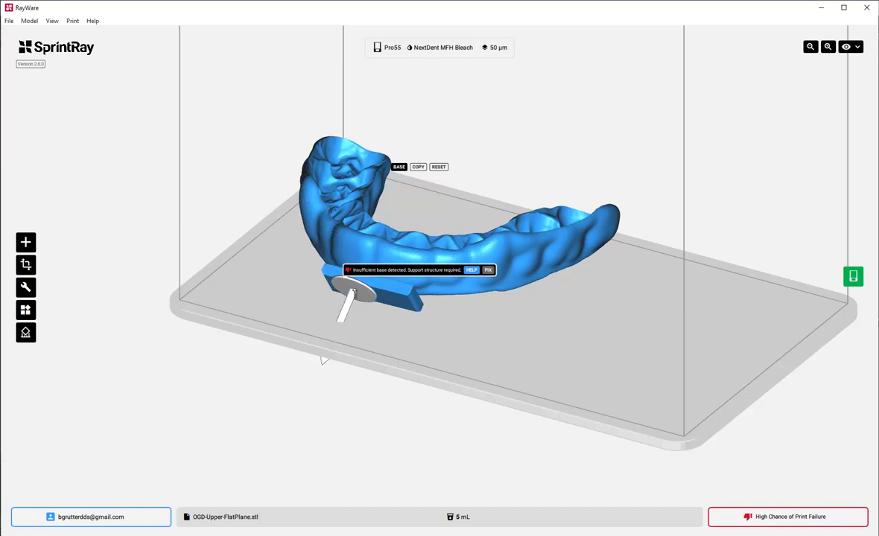
pyautogui.click(352, 291)
pyautogui.click(562, 360)
pyautogui.scroll(-3, 555, 343)
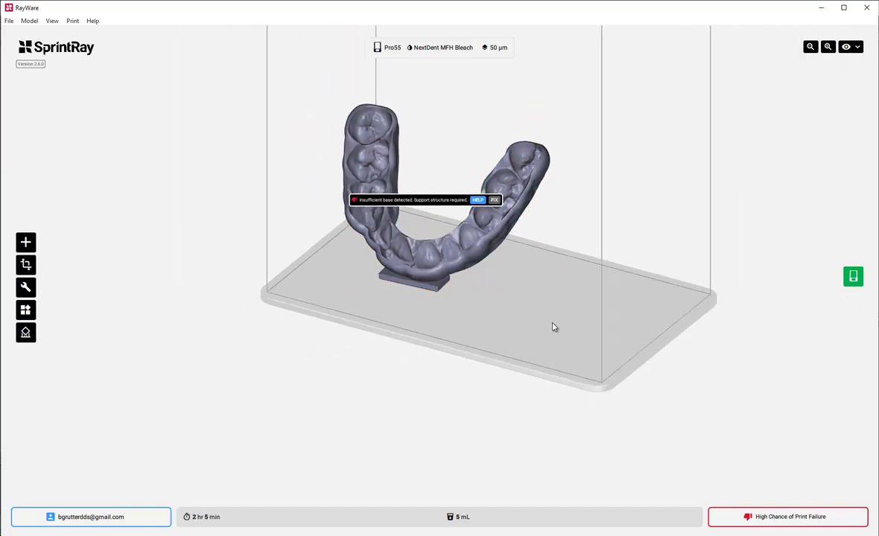
pyautogui.moveTo(553, 331); pyautogui.dragTo(446, 356)
pyautogui.click(499, 367)
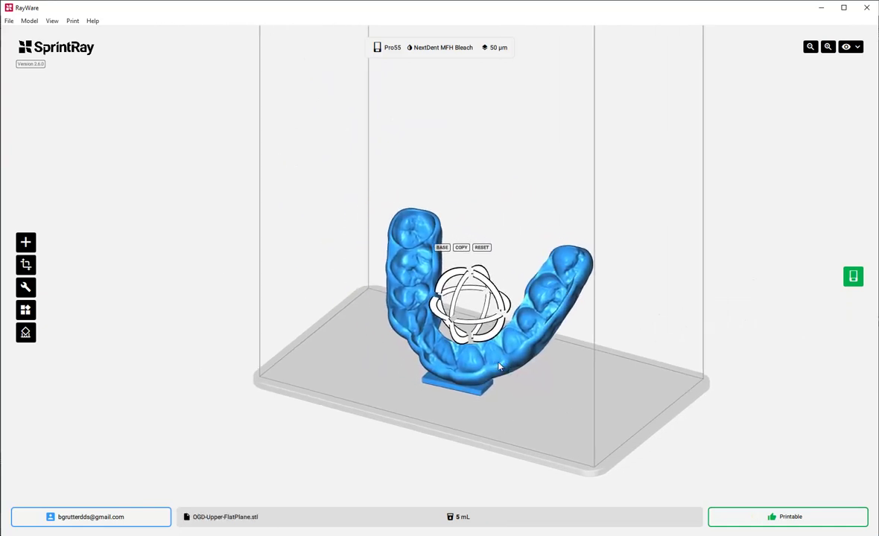
# Set the print job to the Pro95 printer with KeyStone KeySplint Soft material and 100 µm layers
pyautogui.click(392, 49)
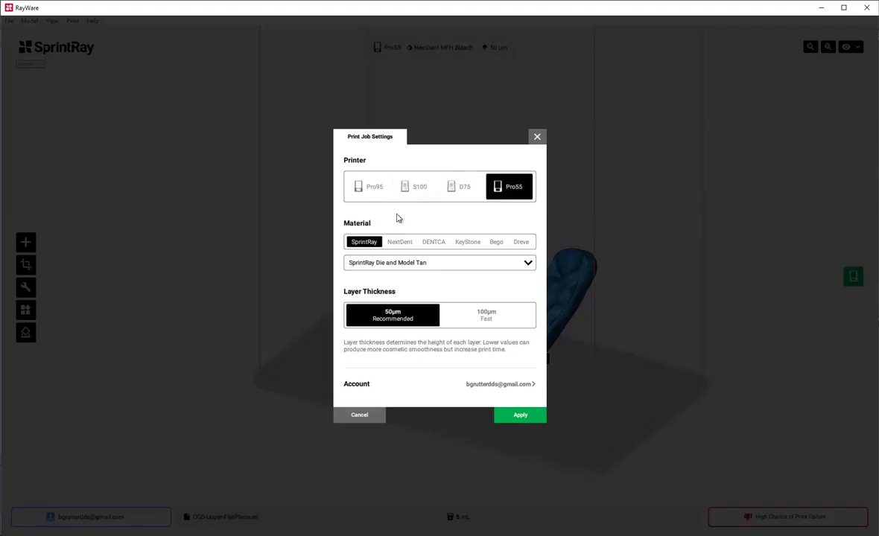
pyautogui.click(367, 188)
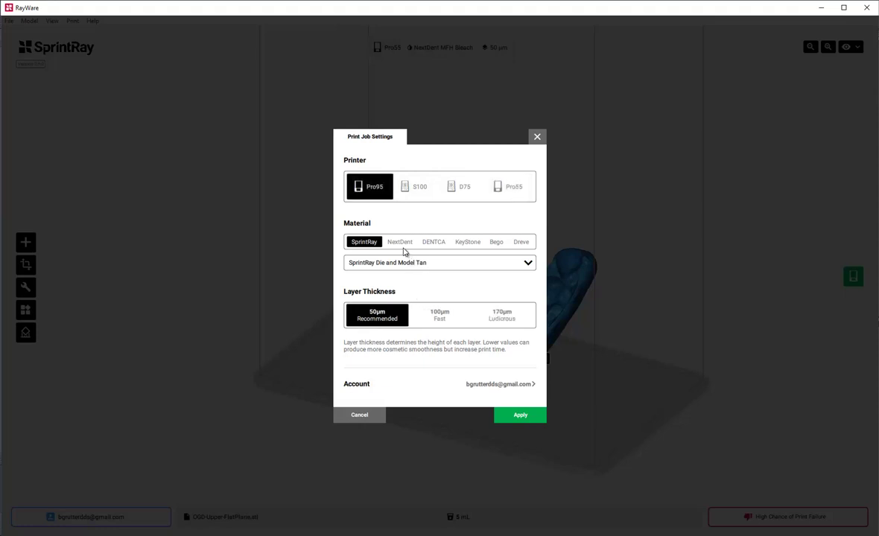
pyautogui.click(467, 242)
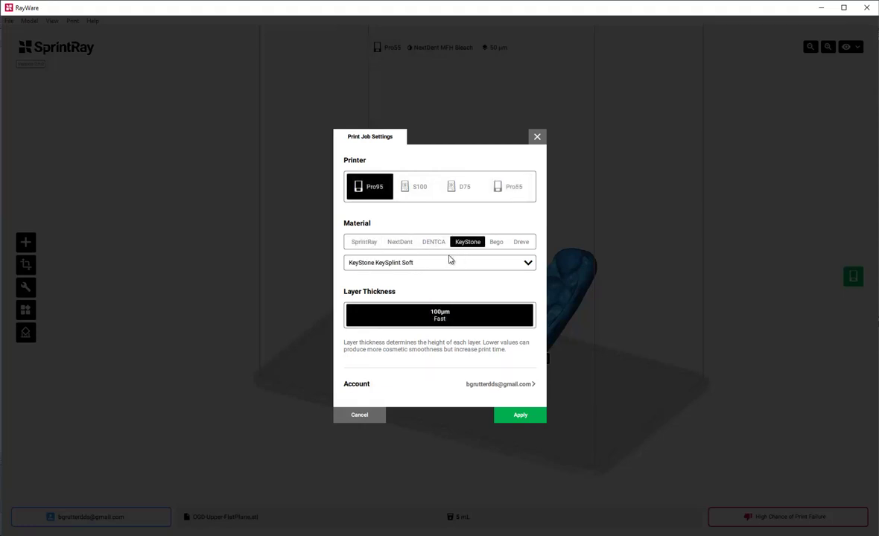
pyautogui.click(402, 266)
pyautogui.click(403, 267)
pyautogui.click(521, 416)
pyautogui.click(607, 406)
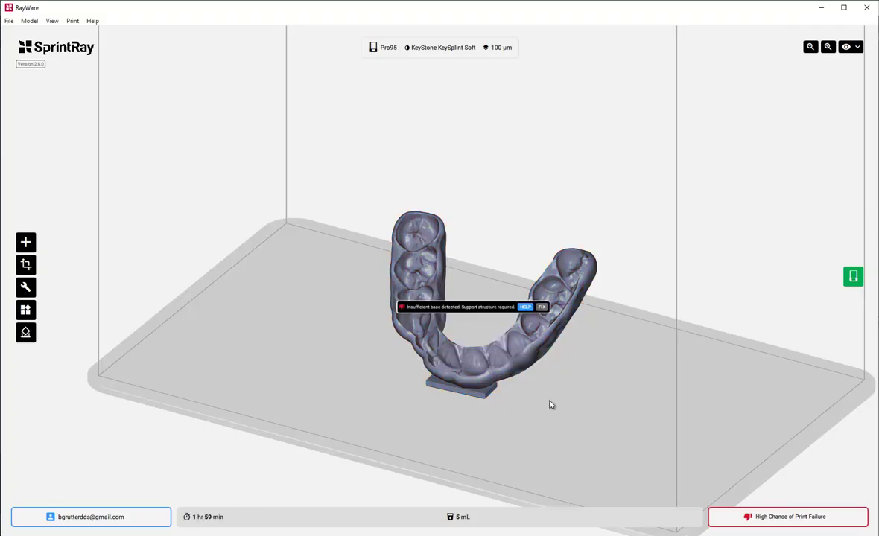
pyautogui.click(440, 343)
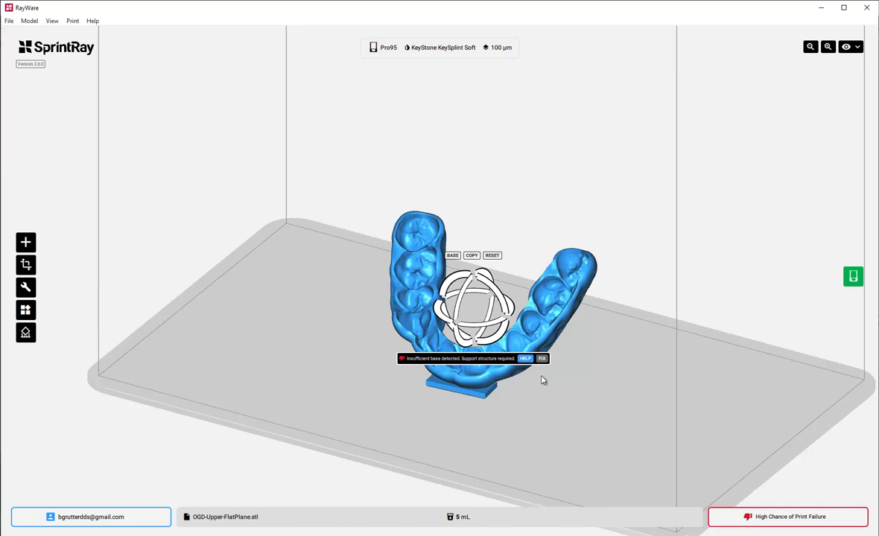
pyautogui.click(584, 414)
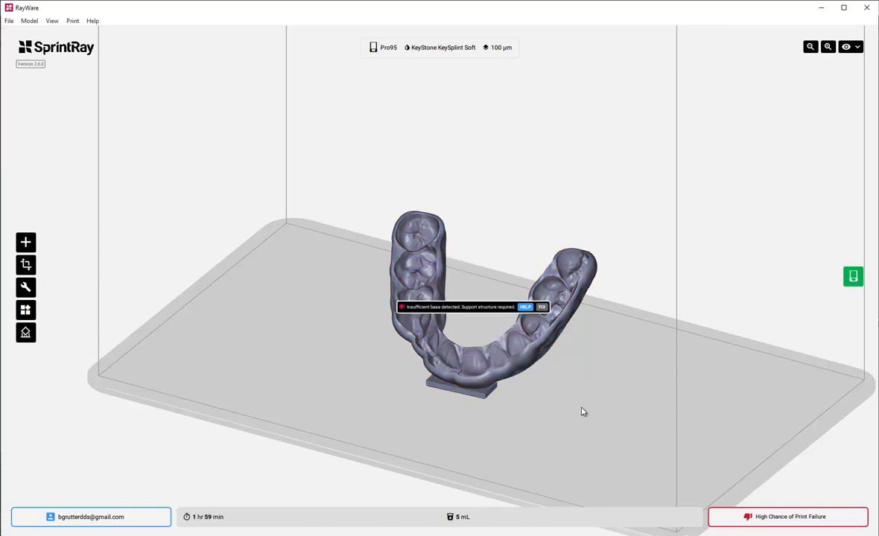
pyautogui.moveTo(565, 396); pyautogui.dragTo(500, 426, button='right')
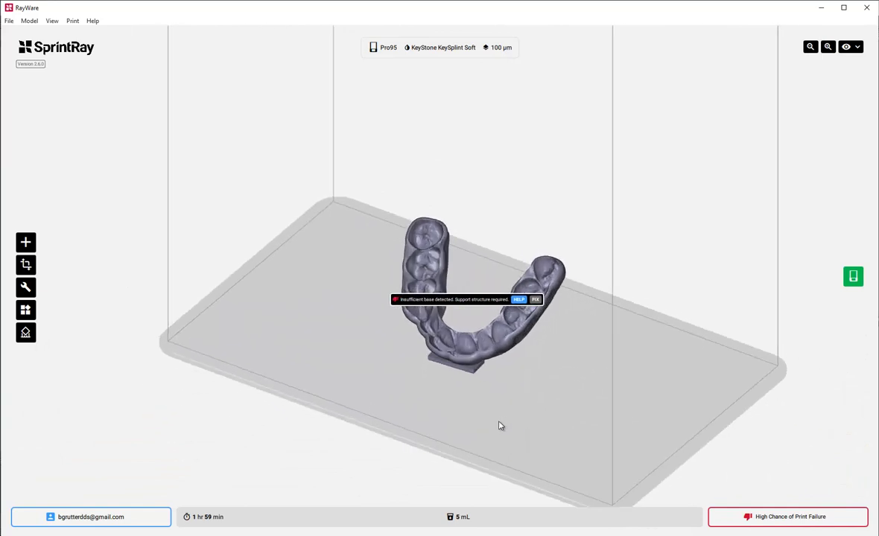